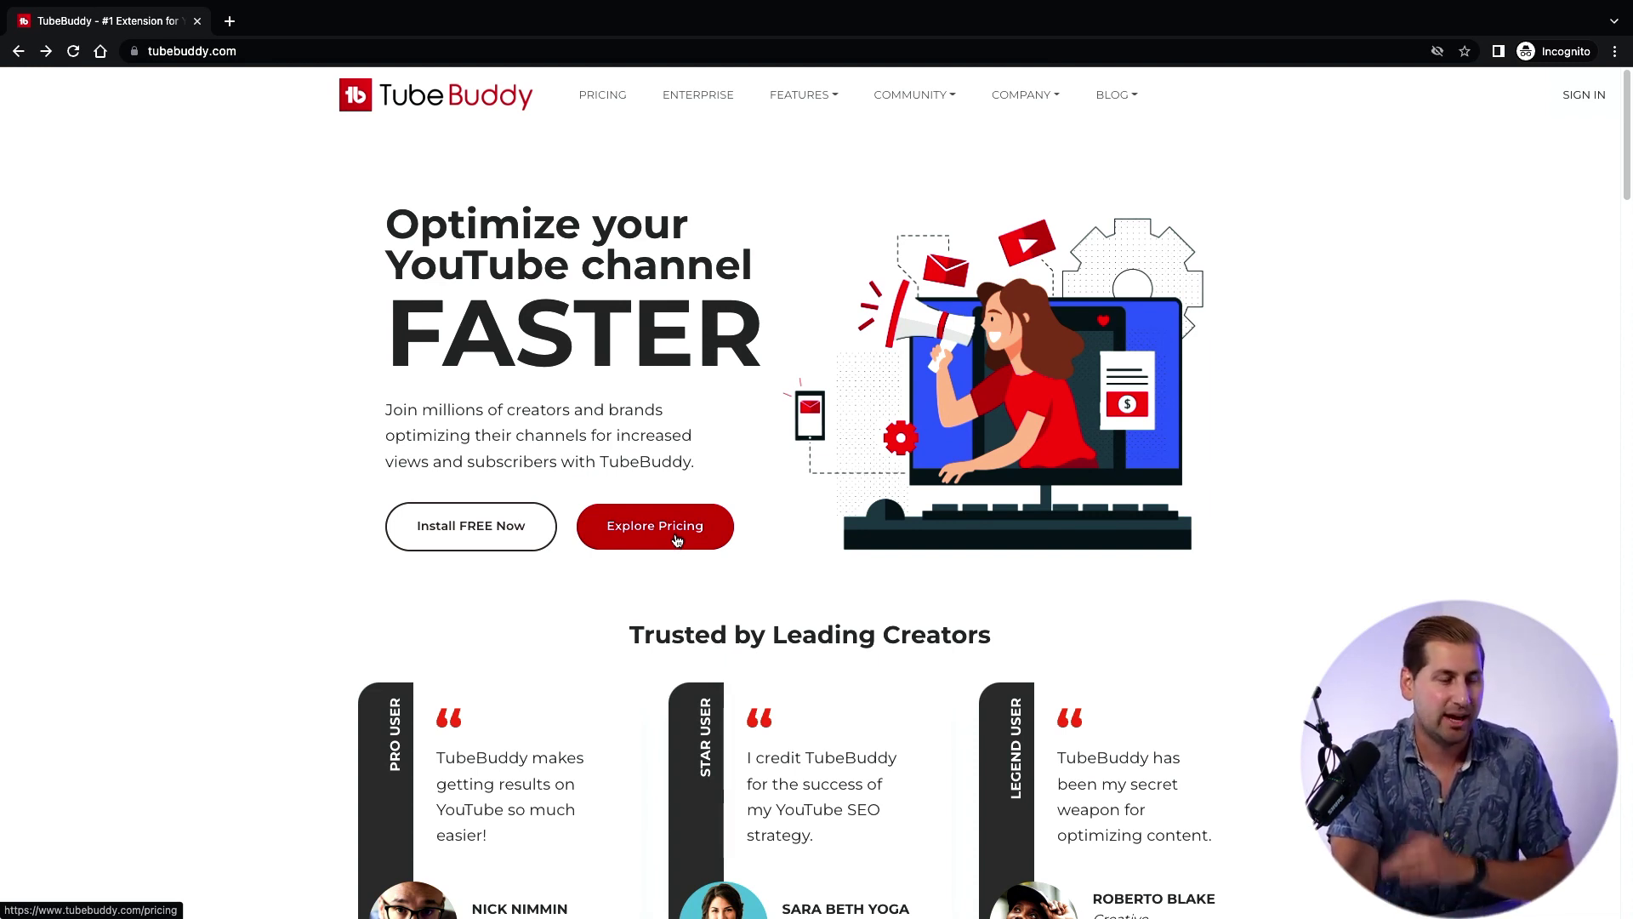
View TubeBuddy's subscription plans on the pricing page, then type 'buying a home in miami florida' into Google.
{"action": "left_click", "coordinate": [677, 539]}
{"action": "scroll", "coordinate": [638, 572], "scroll_direction": "down", "scroll_amount": 5}
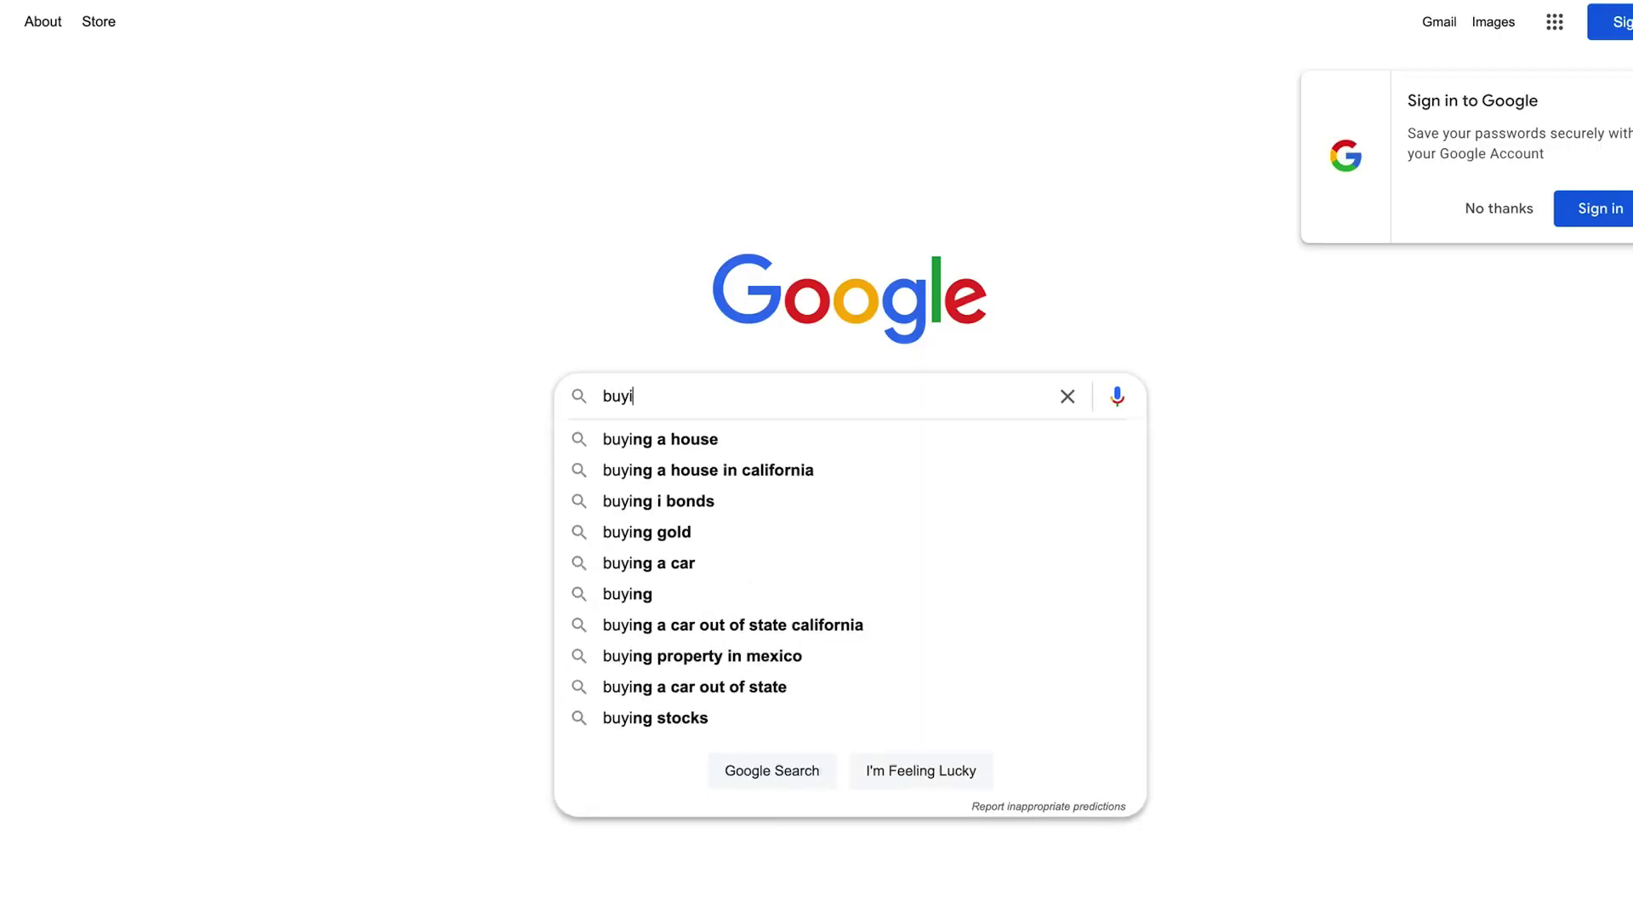
{"action": "type", "text": "ng a home in "}
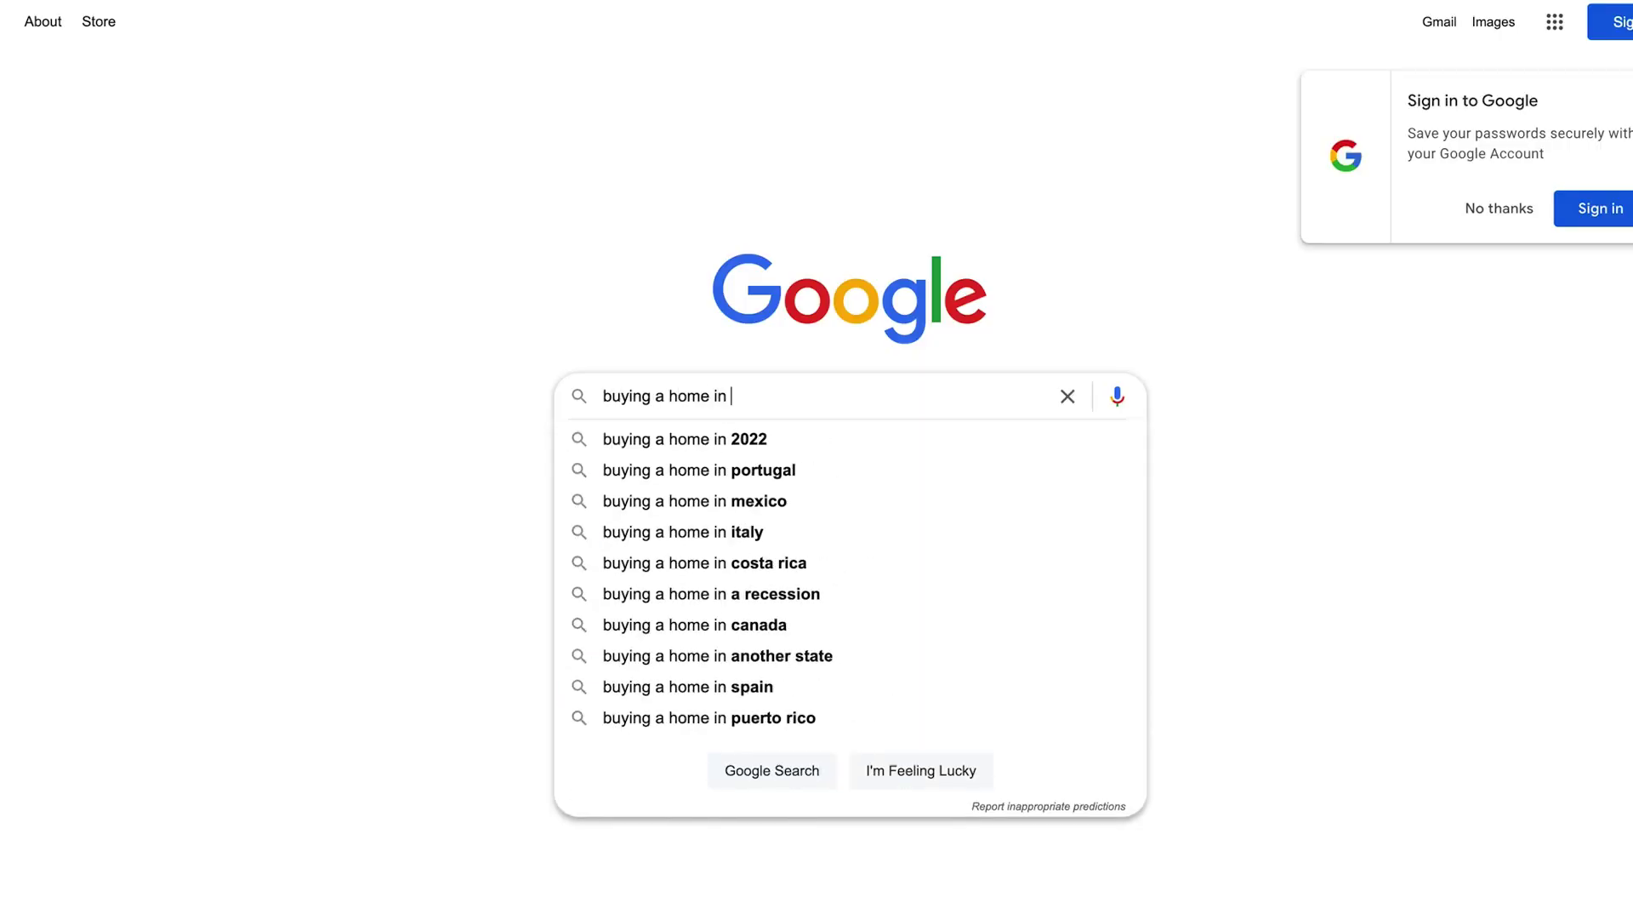
{"action": "type", "text": "miami florida"}
Run the Google search 'buying a home in miami florida' and scroll through the Miami listings and guides.
{"action": "key", "text": "Return"}
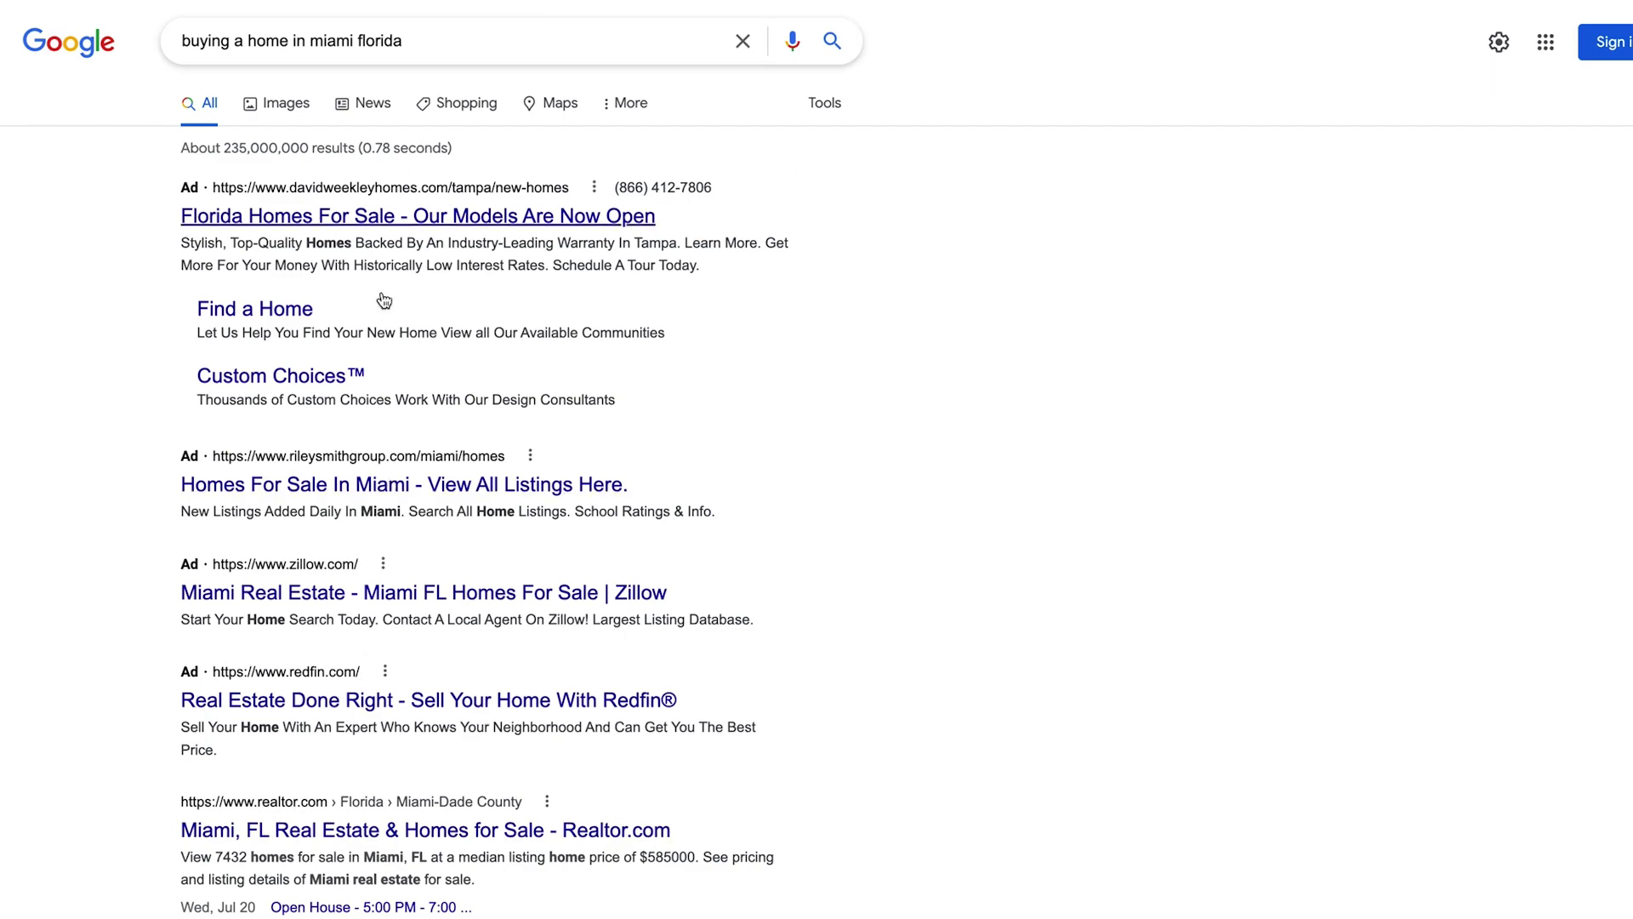
{"action": "scroll", "coordinate": [379, 512], "scroll_direction": "down", "scroll_amount": 1}
{"action": "scroll", "coordinate": [380, 510], "scroll_direction": "down", "scroll_amount": 5}
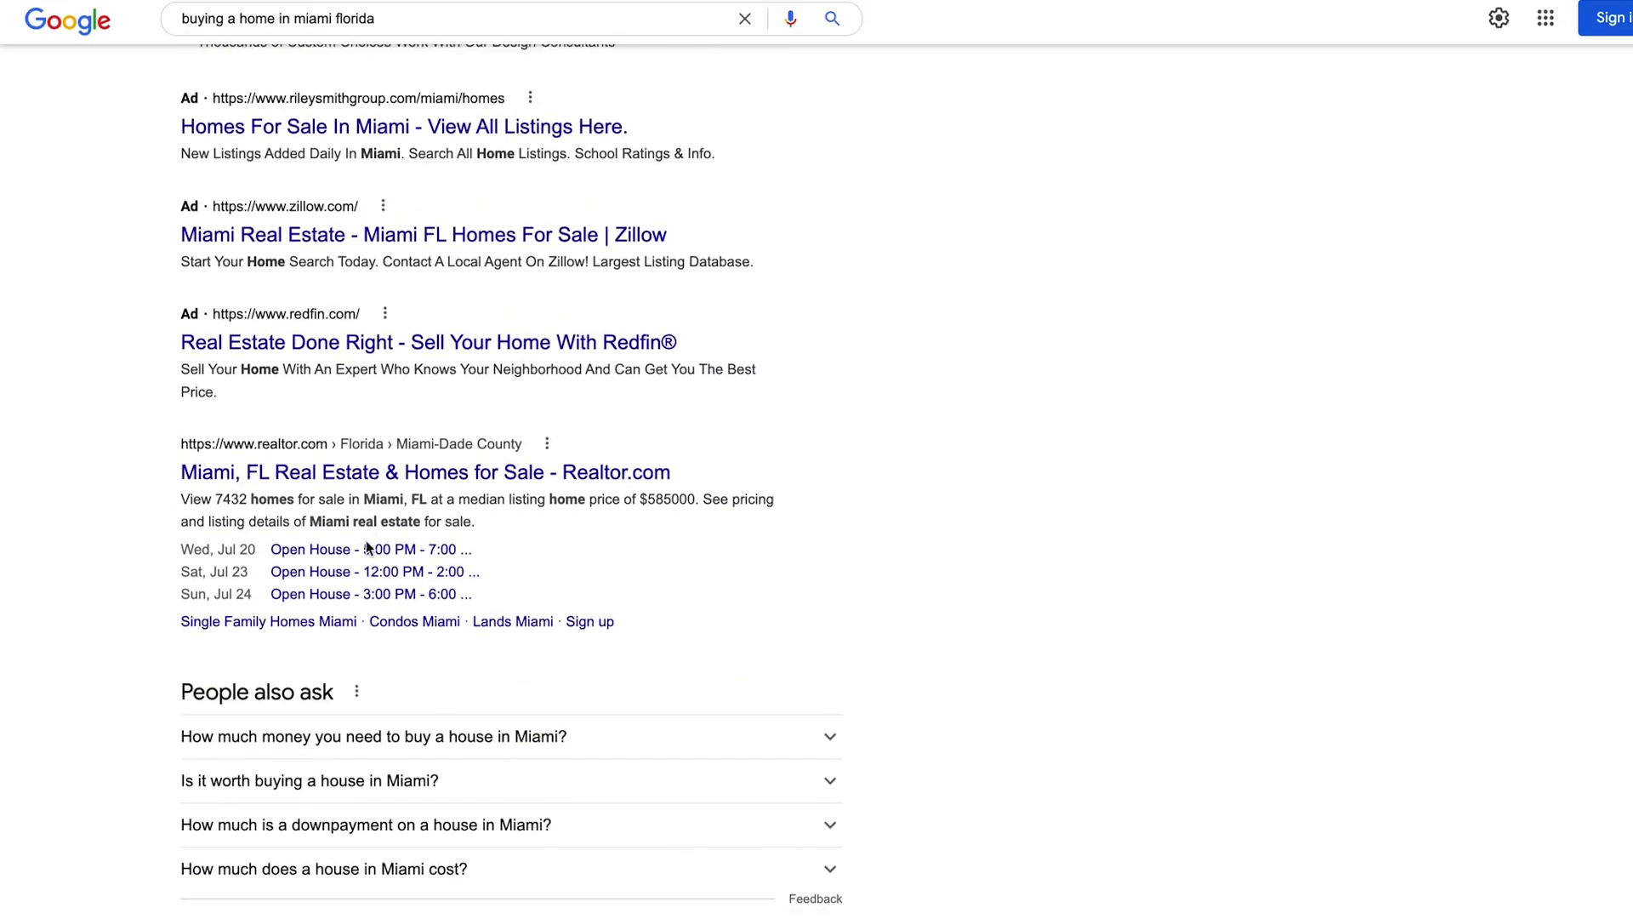
{"action": "scroll", "coordinate": [297, 551], "scroll_direction": "down", "scroll_amount": 2}
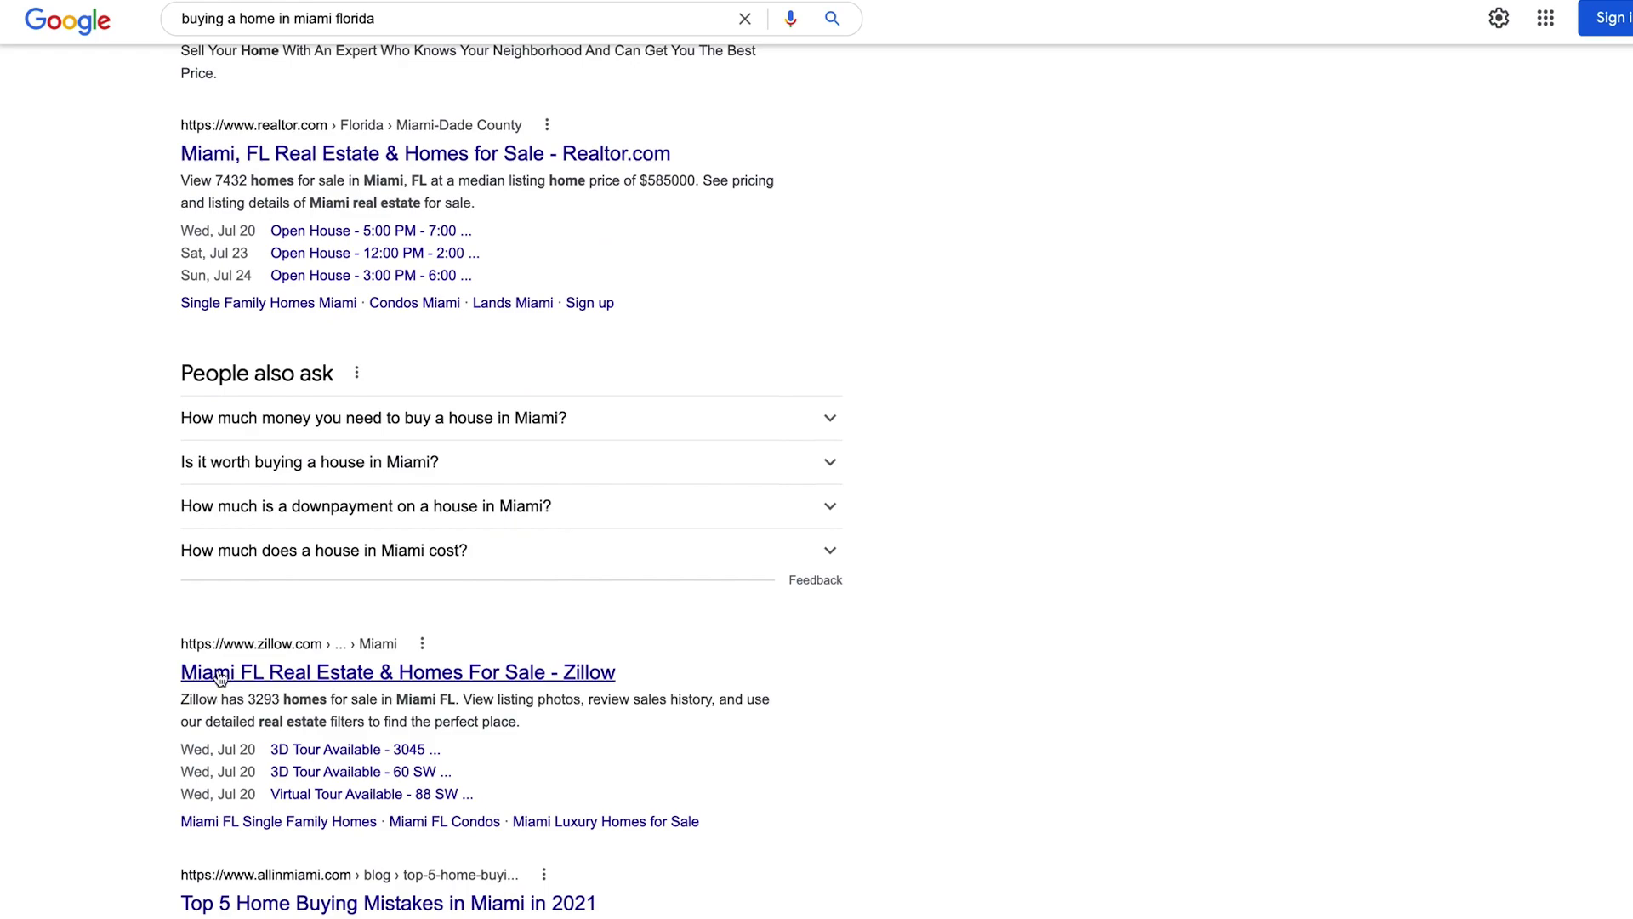
{"action": "scroll", "coordinate": [277, 652], "scroll_direction": "down", "scroll_amount": 4}
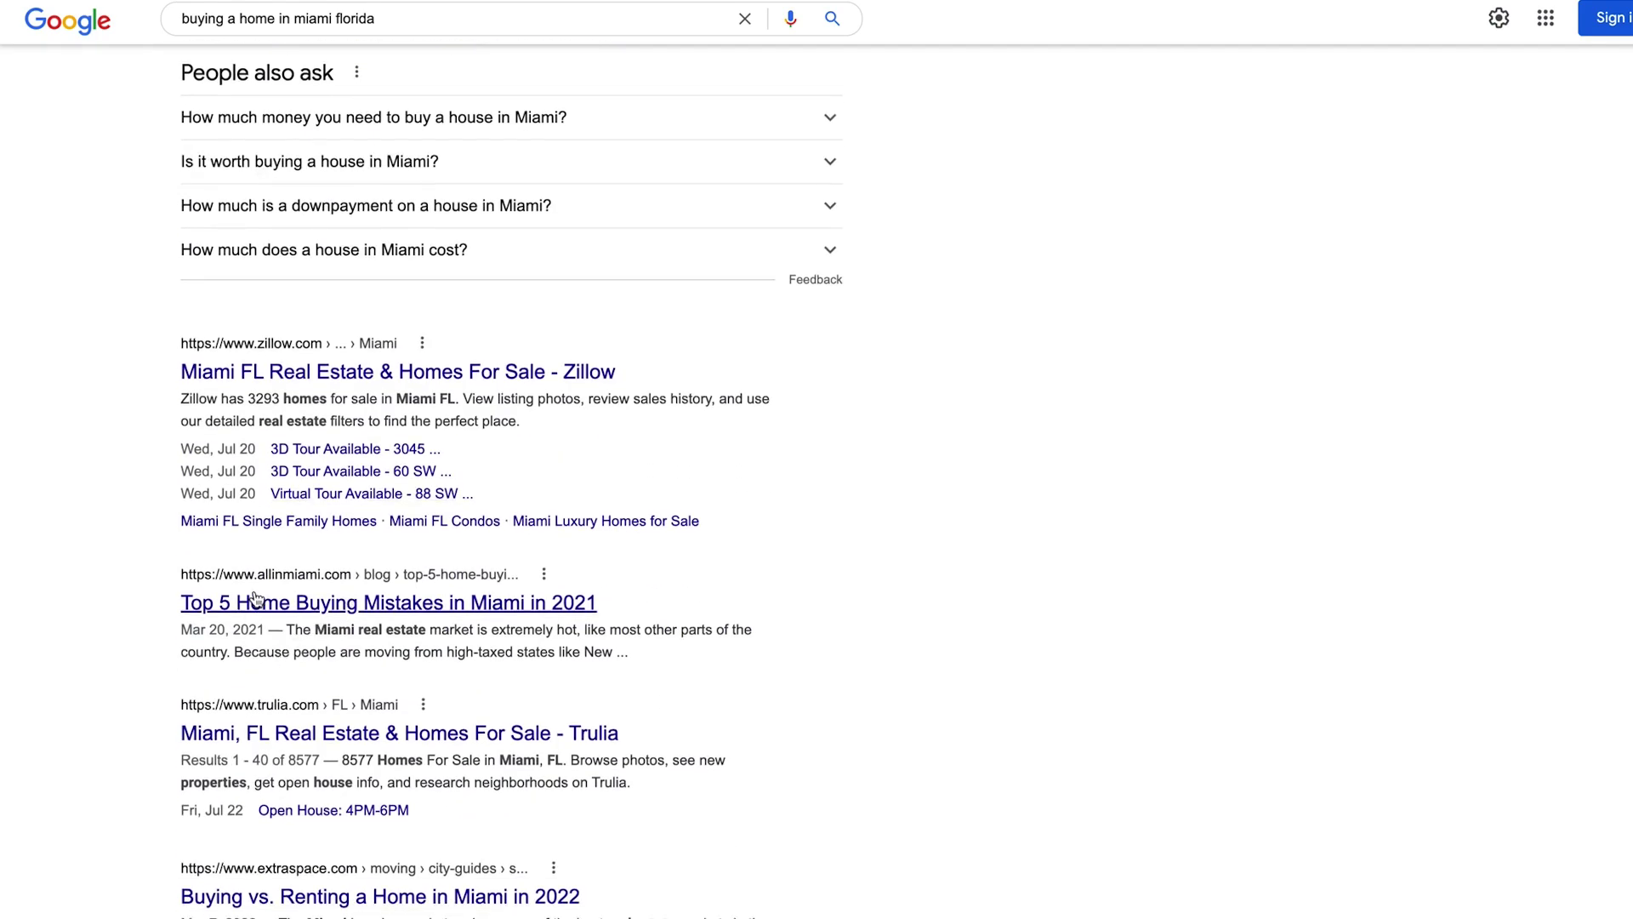
{"action": "scroll", "coordinate": [235, 601], "scroll_direction": "down", "scroll_amount": 6}
{"action": "scroll", "coordinate": [362, 599], "scroll_direction": "down", "scroll_amount": 10}
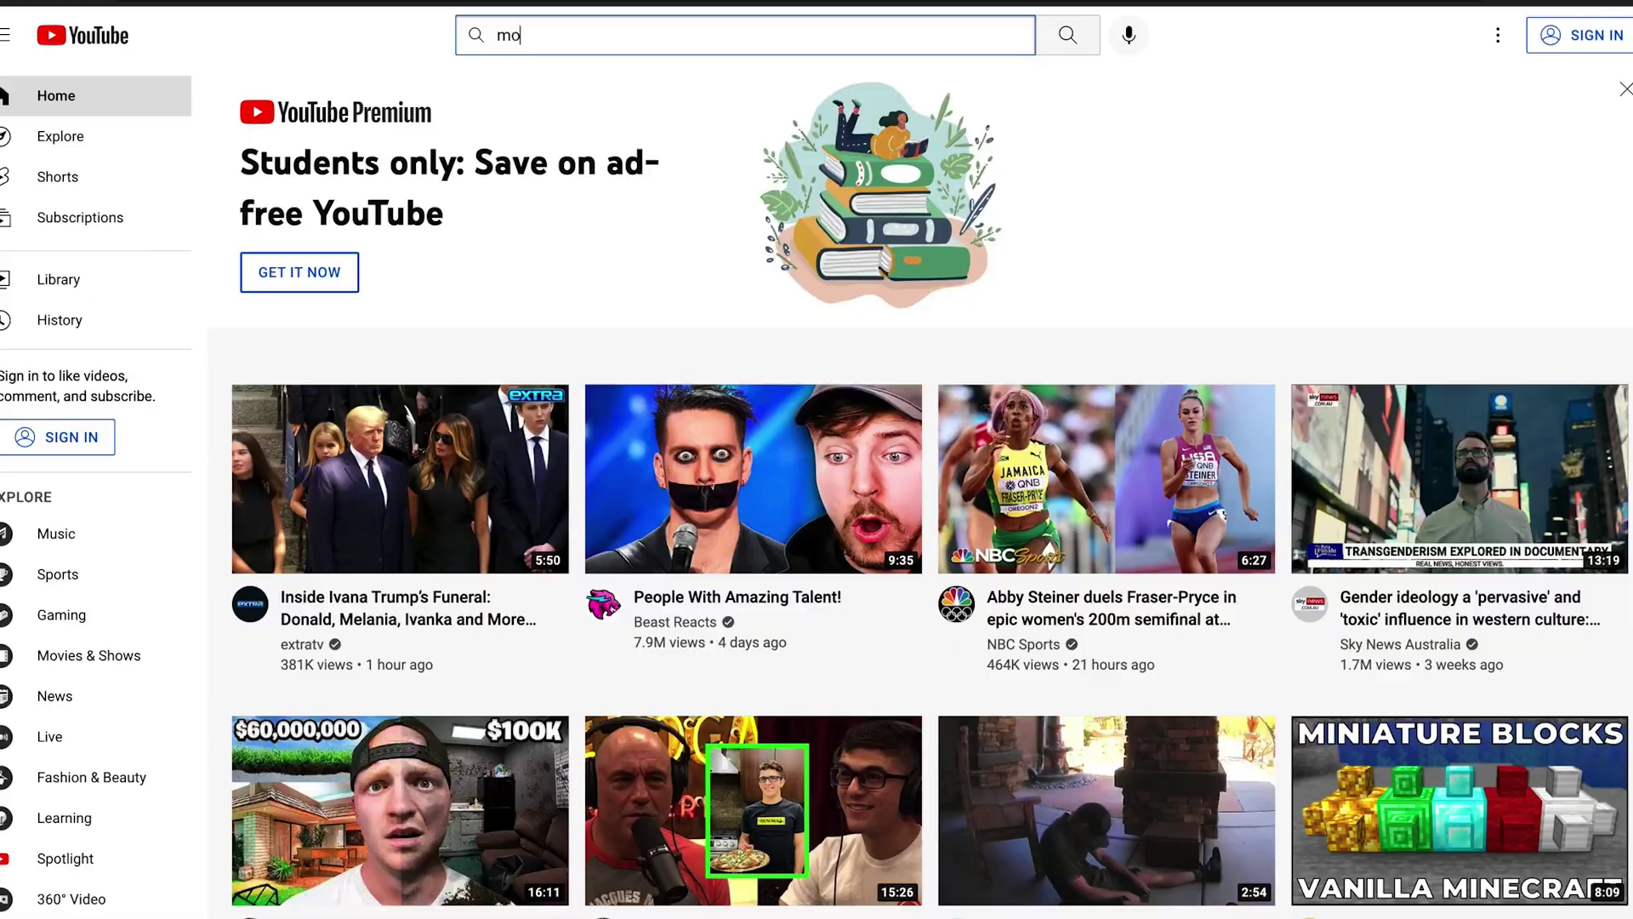
Search YouTube for 'moving to indian wells california' and scroll through the video results.
{"action": "type", "text": "ing to in"}
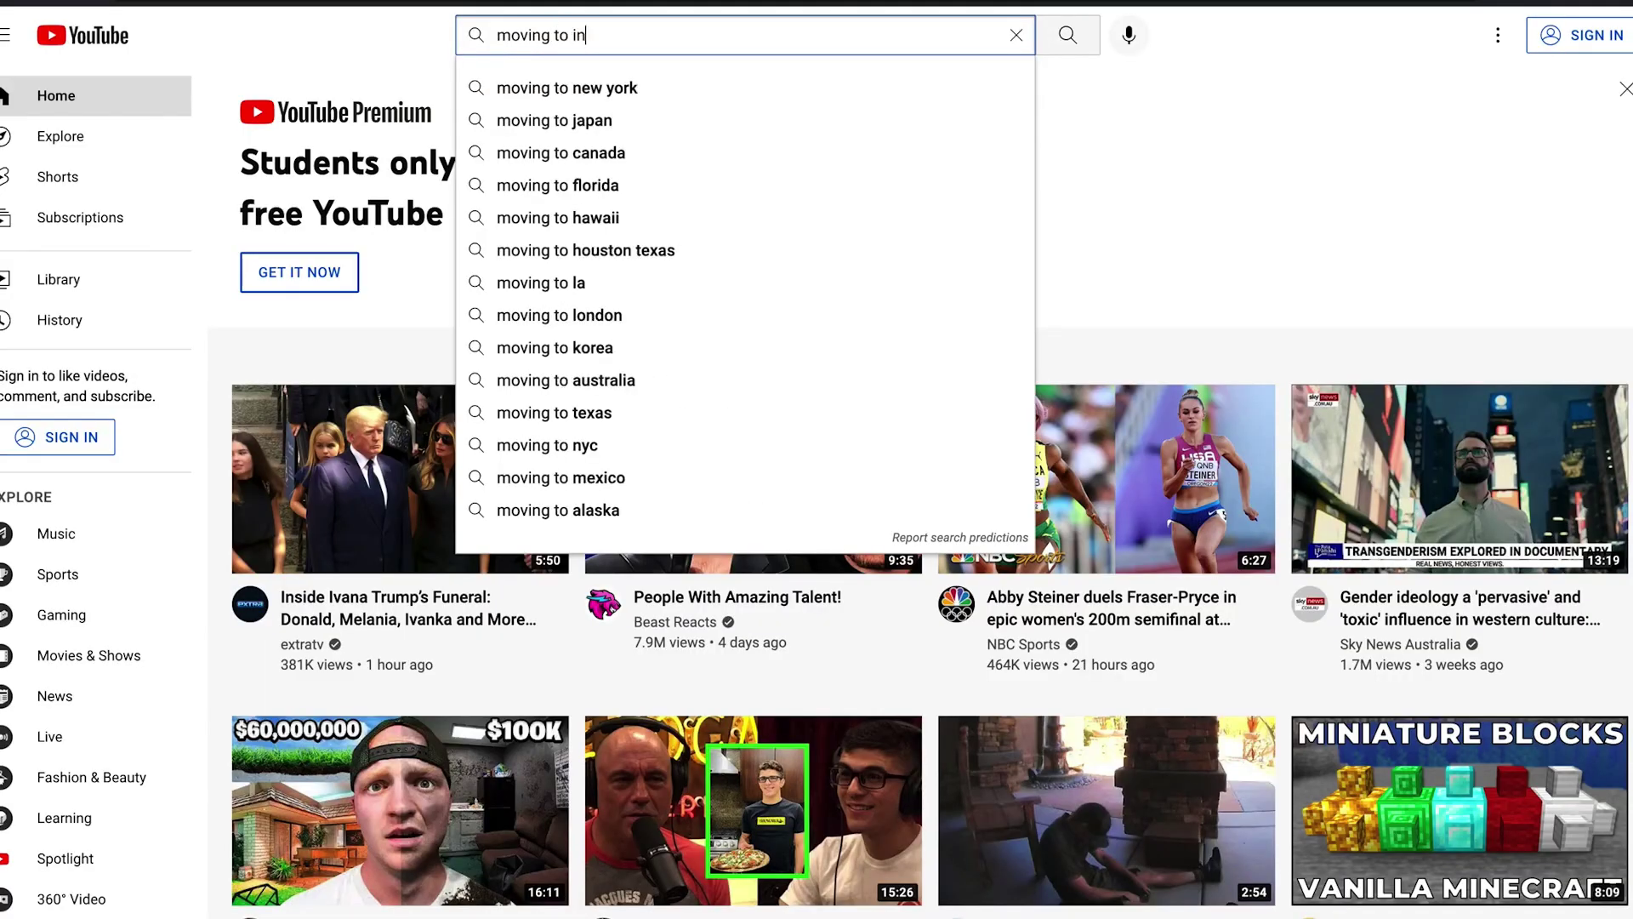
{"action": "type", "text": "dian wells california"}
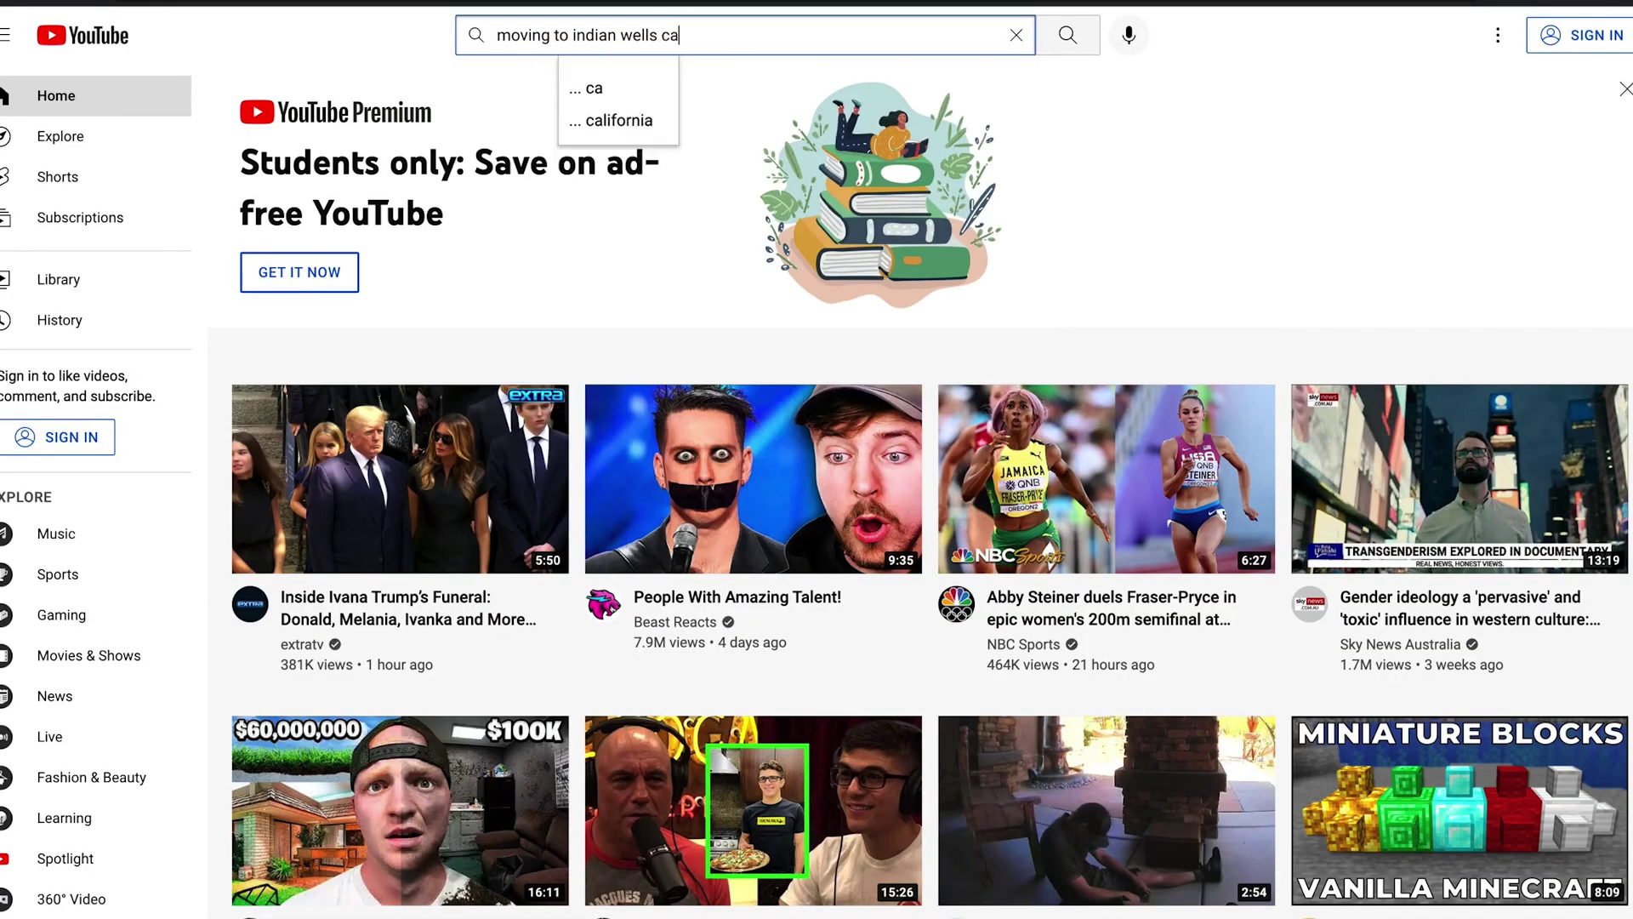
{"action": "key", "text": "Return"}
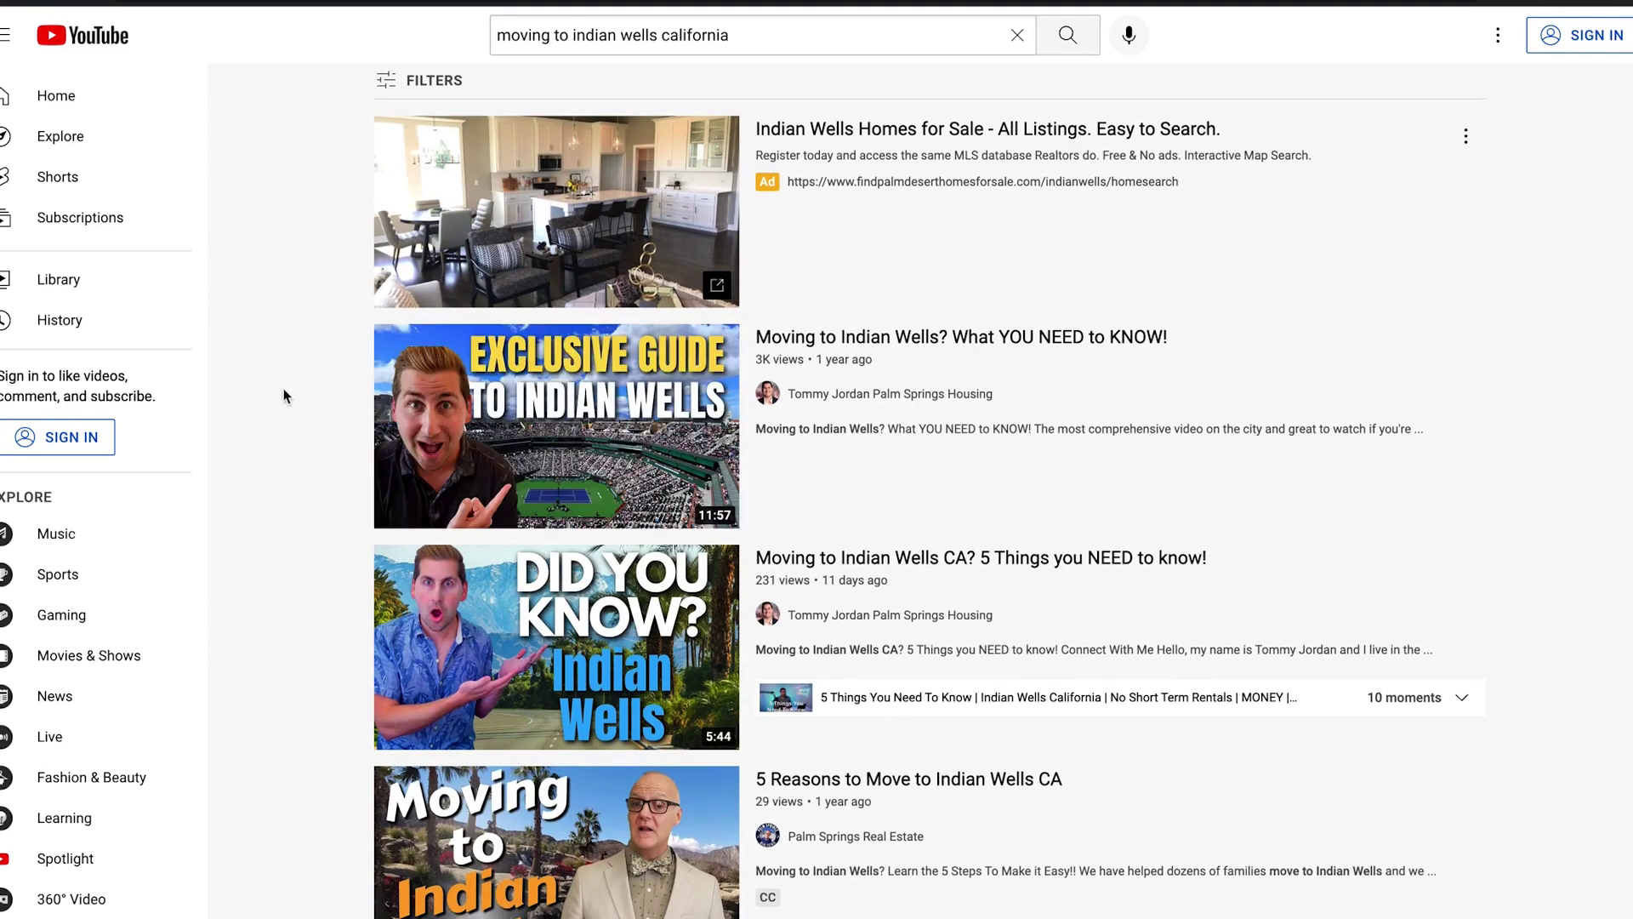
{"action": "scroll", "coordinate": [293, 355], "scroll_direction": "down", "scroll_amount": 4}
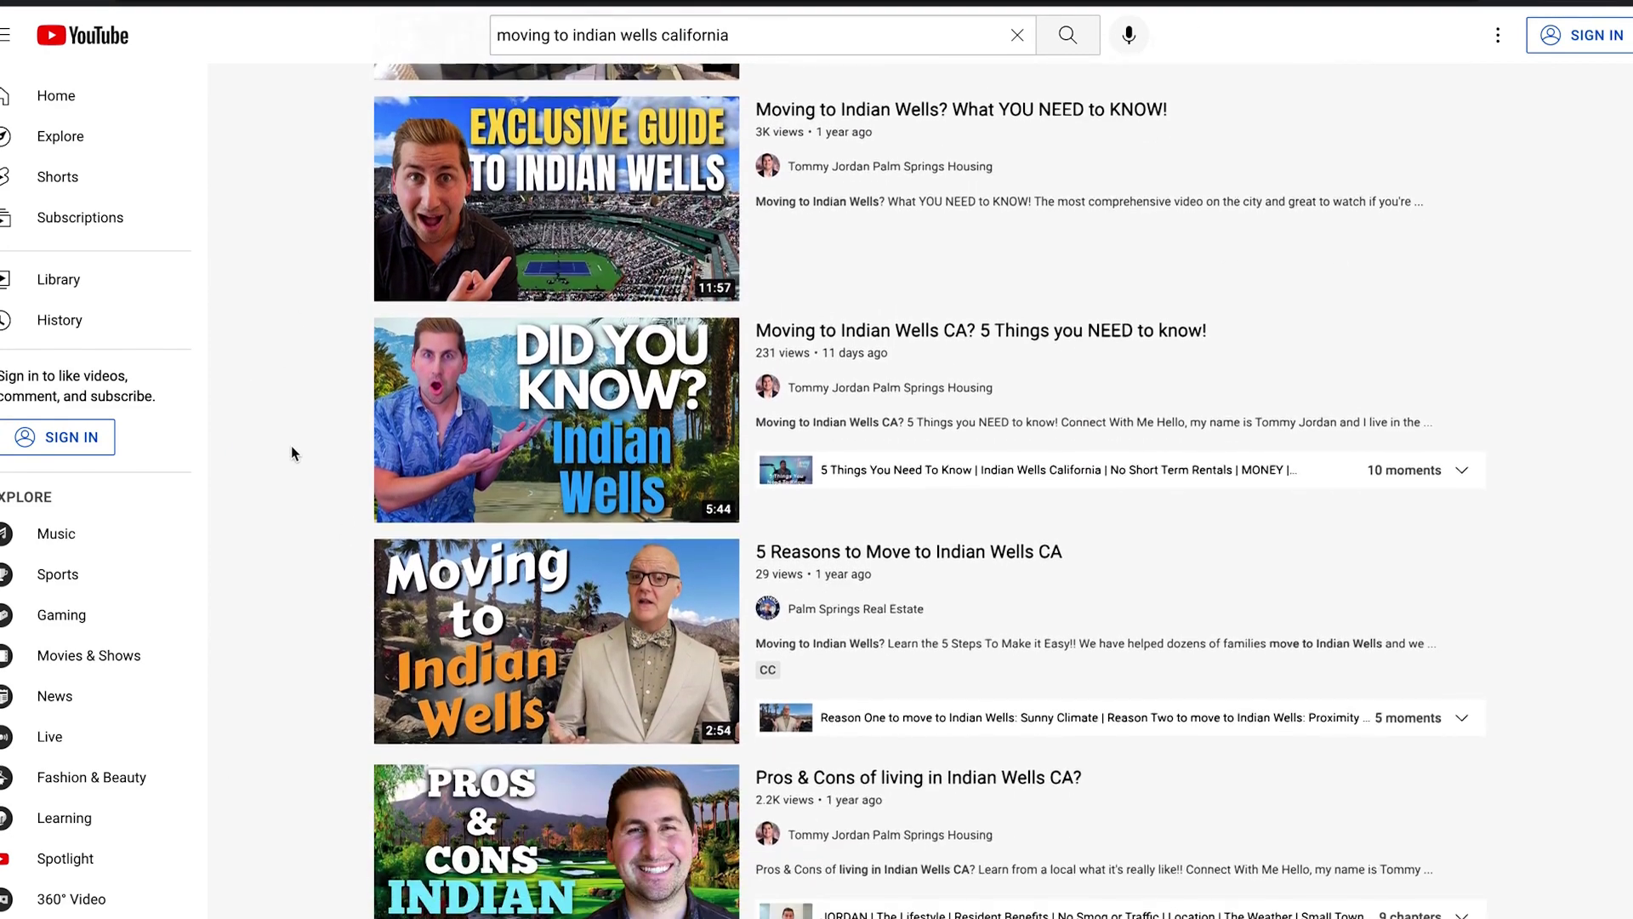
{"action": "scroll", "coordinate": [291, 449], "scroll_direction": "down", "scroll_amount": 4}
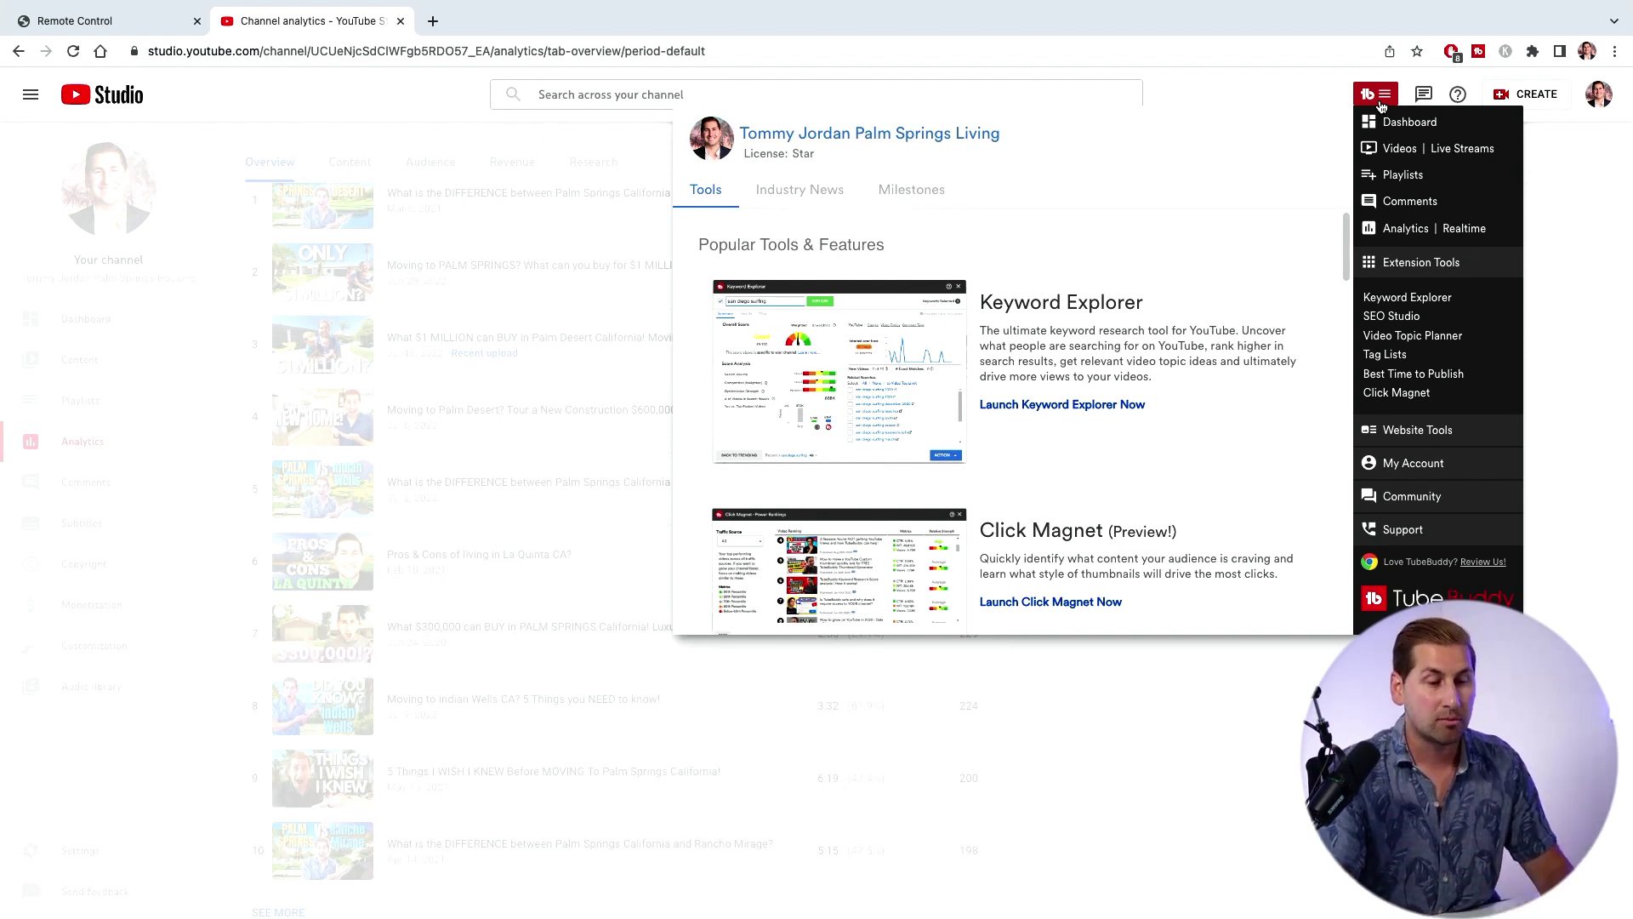
Launch TubeBuddy's Keyword Explorer from the YouTube Studio menu.
{"action": "left_click", "coordinate": [1436, 300]}
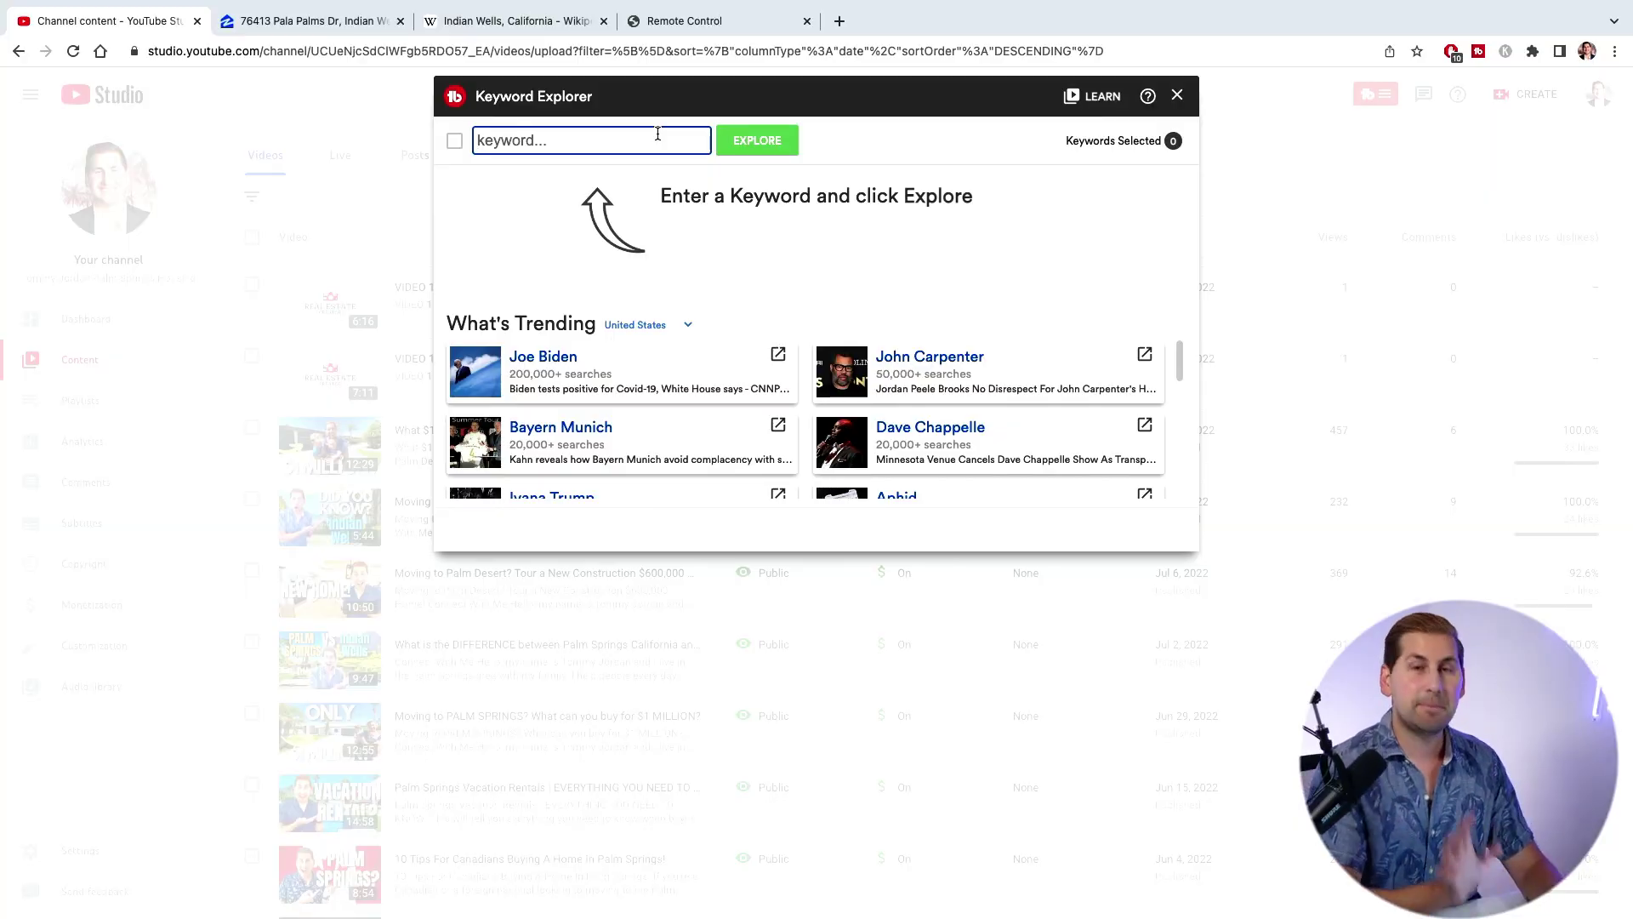
Analyze the keyword 'indian wells' in Keyword Explorer, which scores Poor 10/100 with 8.91M results.
{"action": "type", "text": "indian wells"}
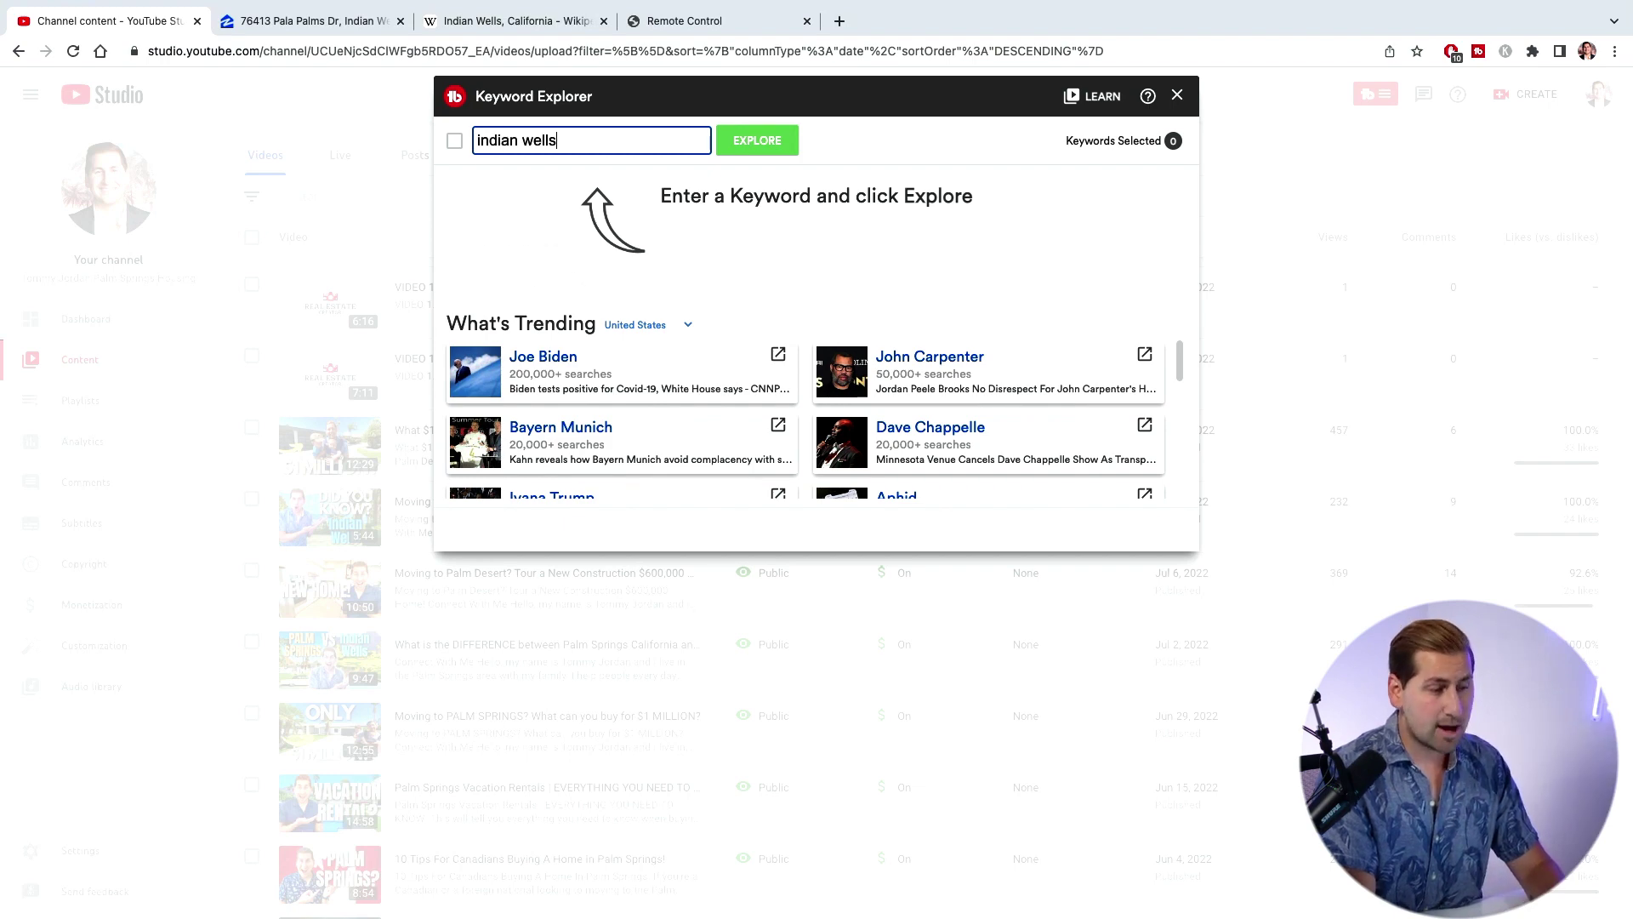
{"action": "key", "text": "Return"}
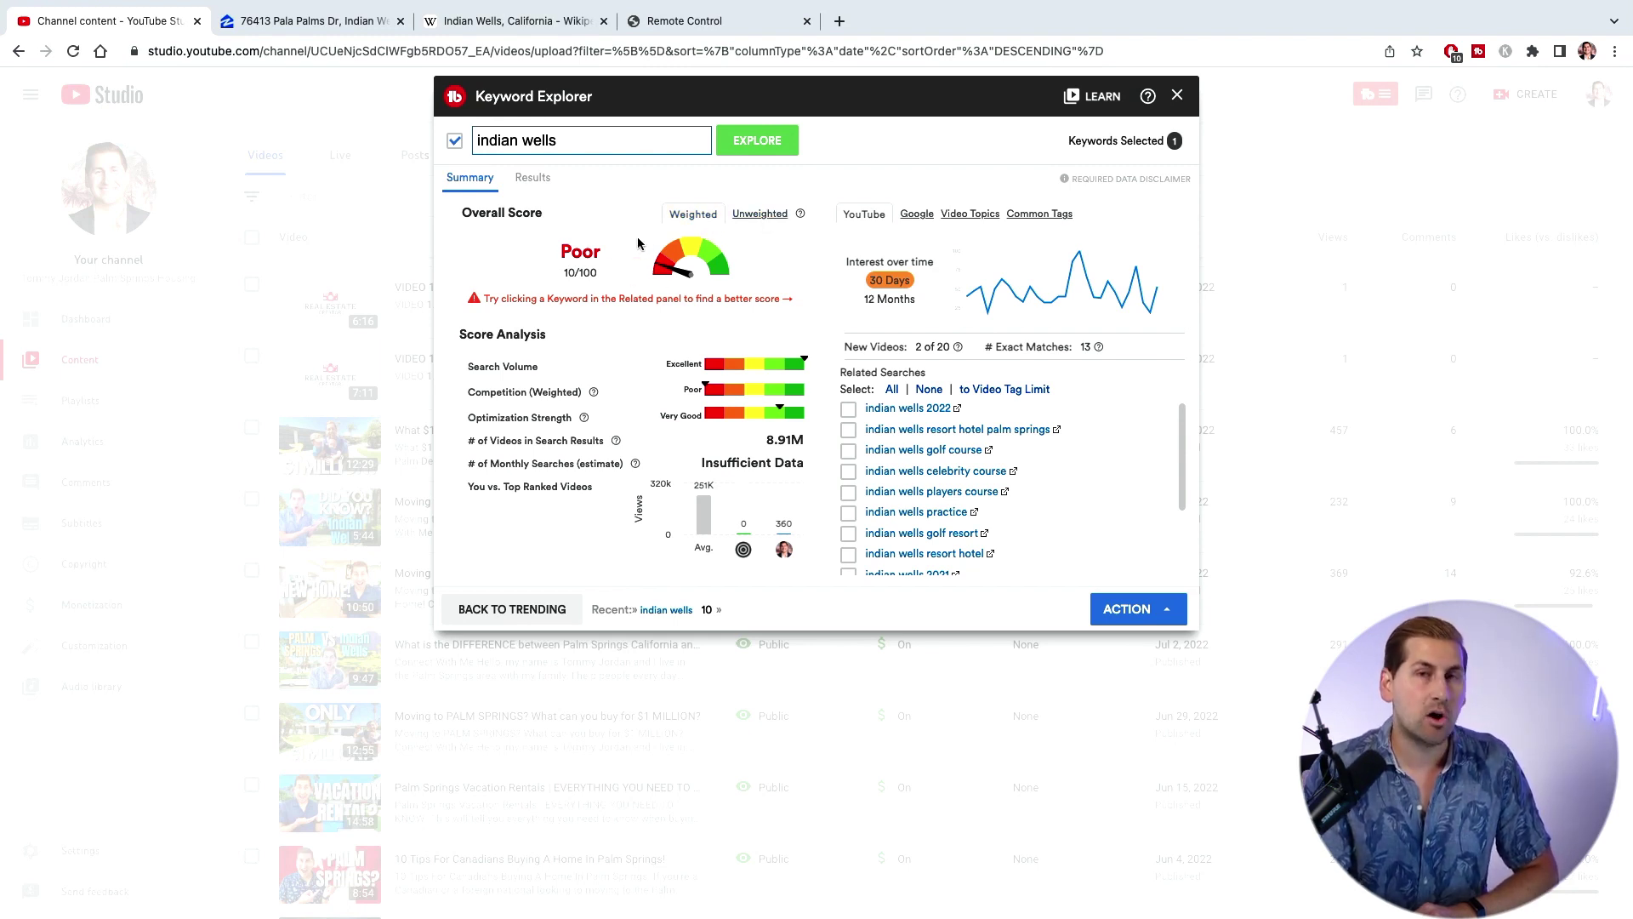
{"action": "left_click", "coordinate": [627, 303]}
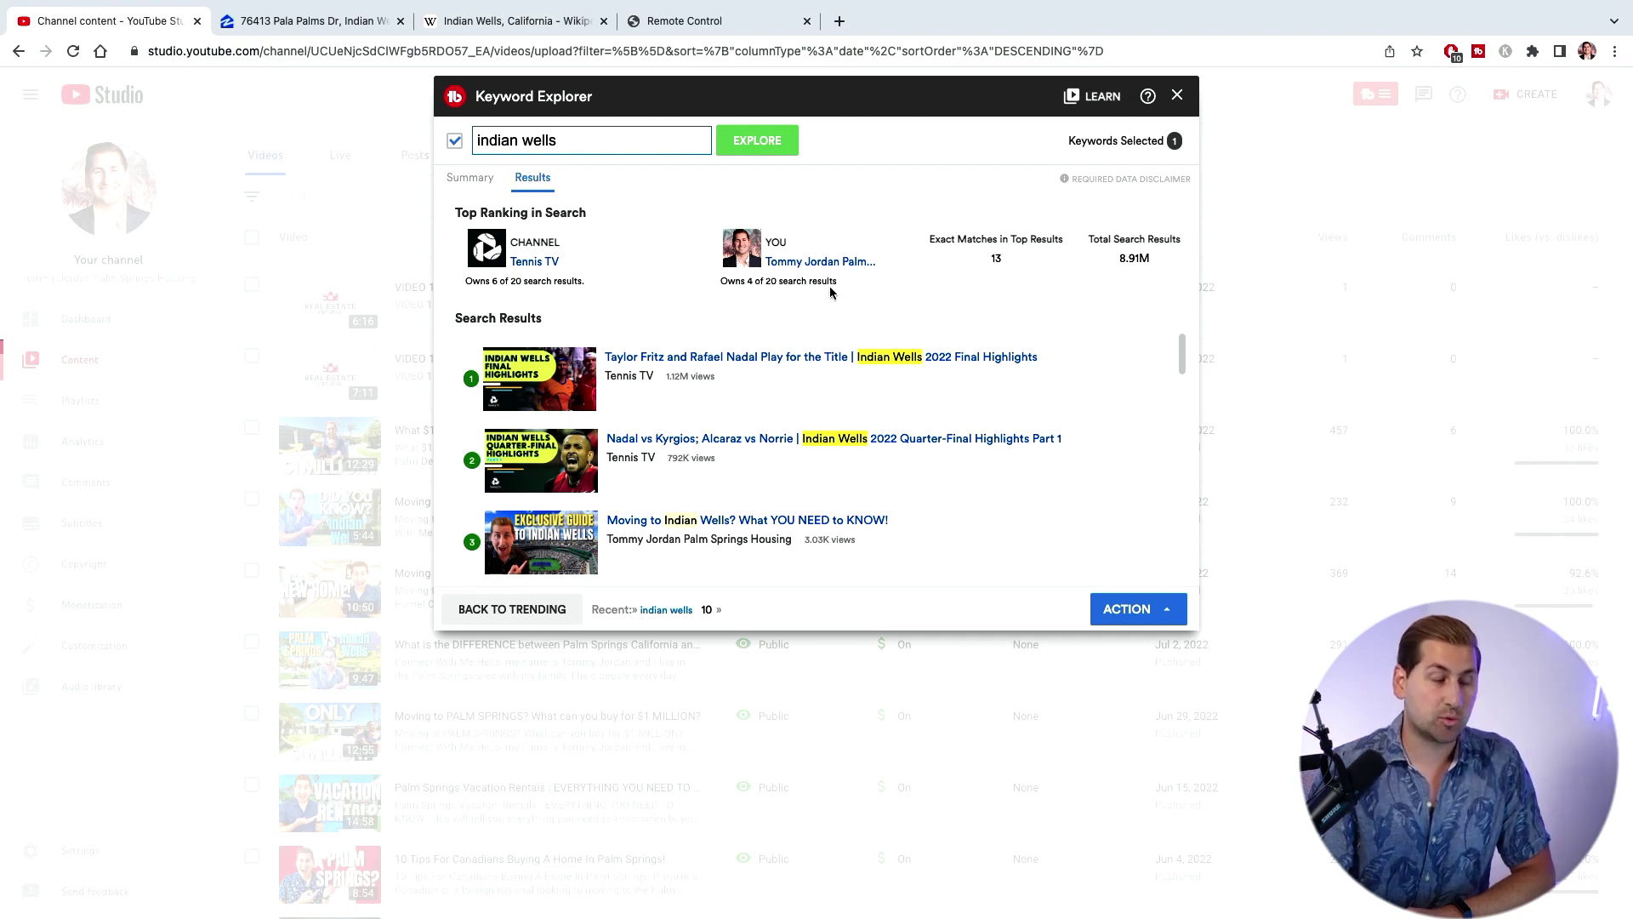
{"action": "scroll", "coordinate": [593, 470], "scroll_direction": "down", "scroll_amount": 3}
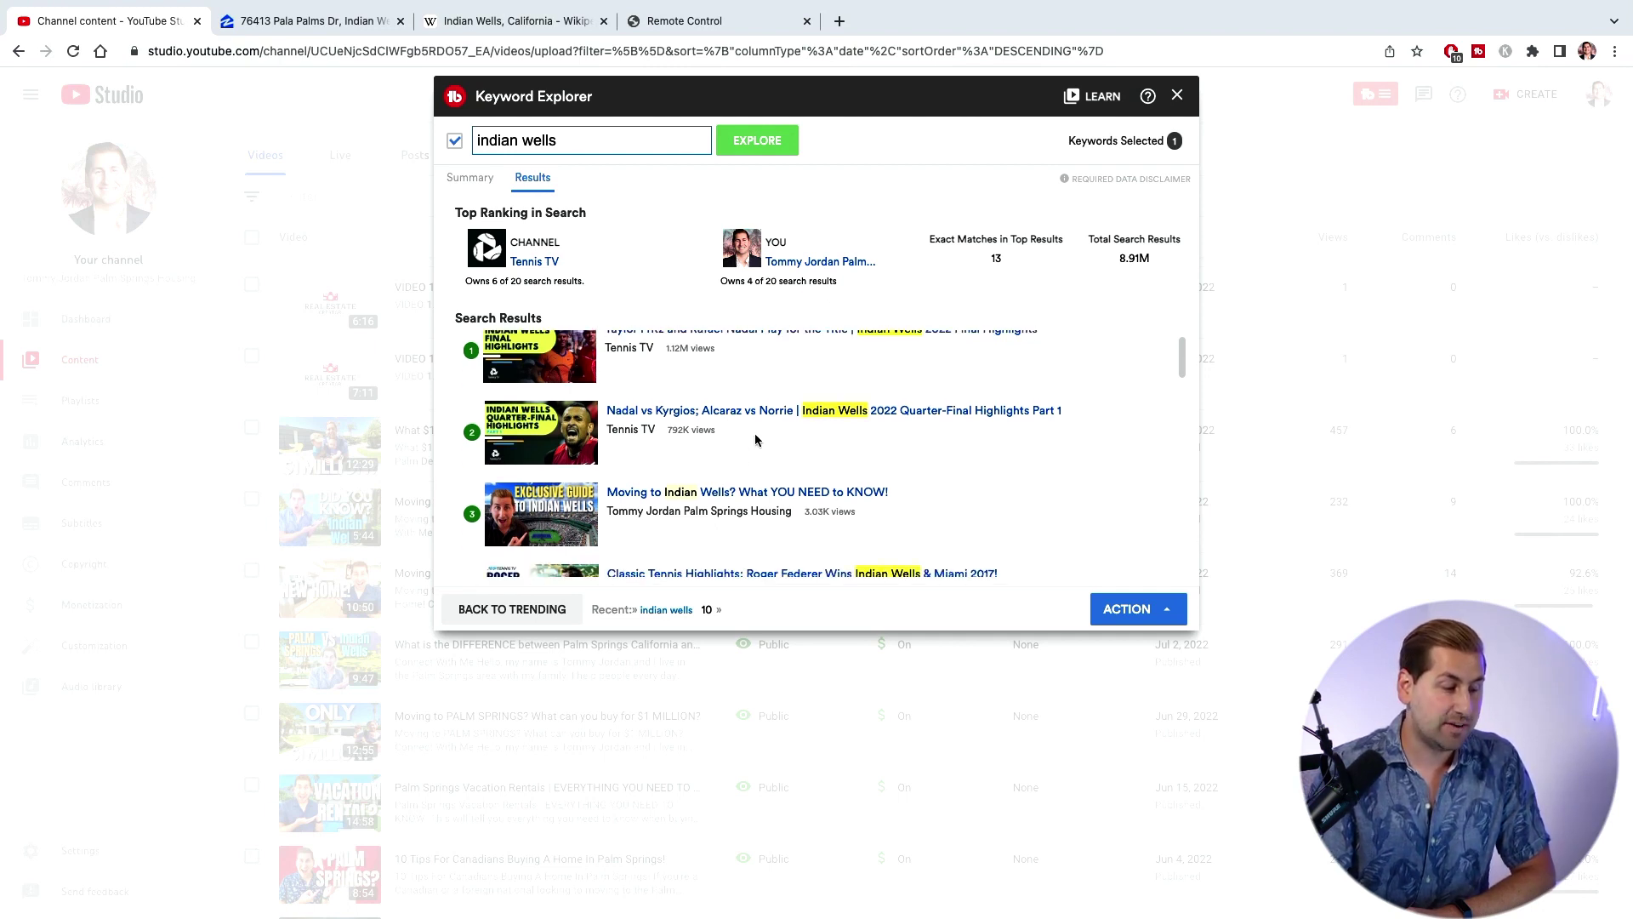
{"action": "scroll", "coordinate": [557, 423], "scroll_direction": "down", "scroll_amount": 5}
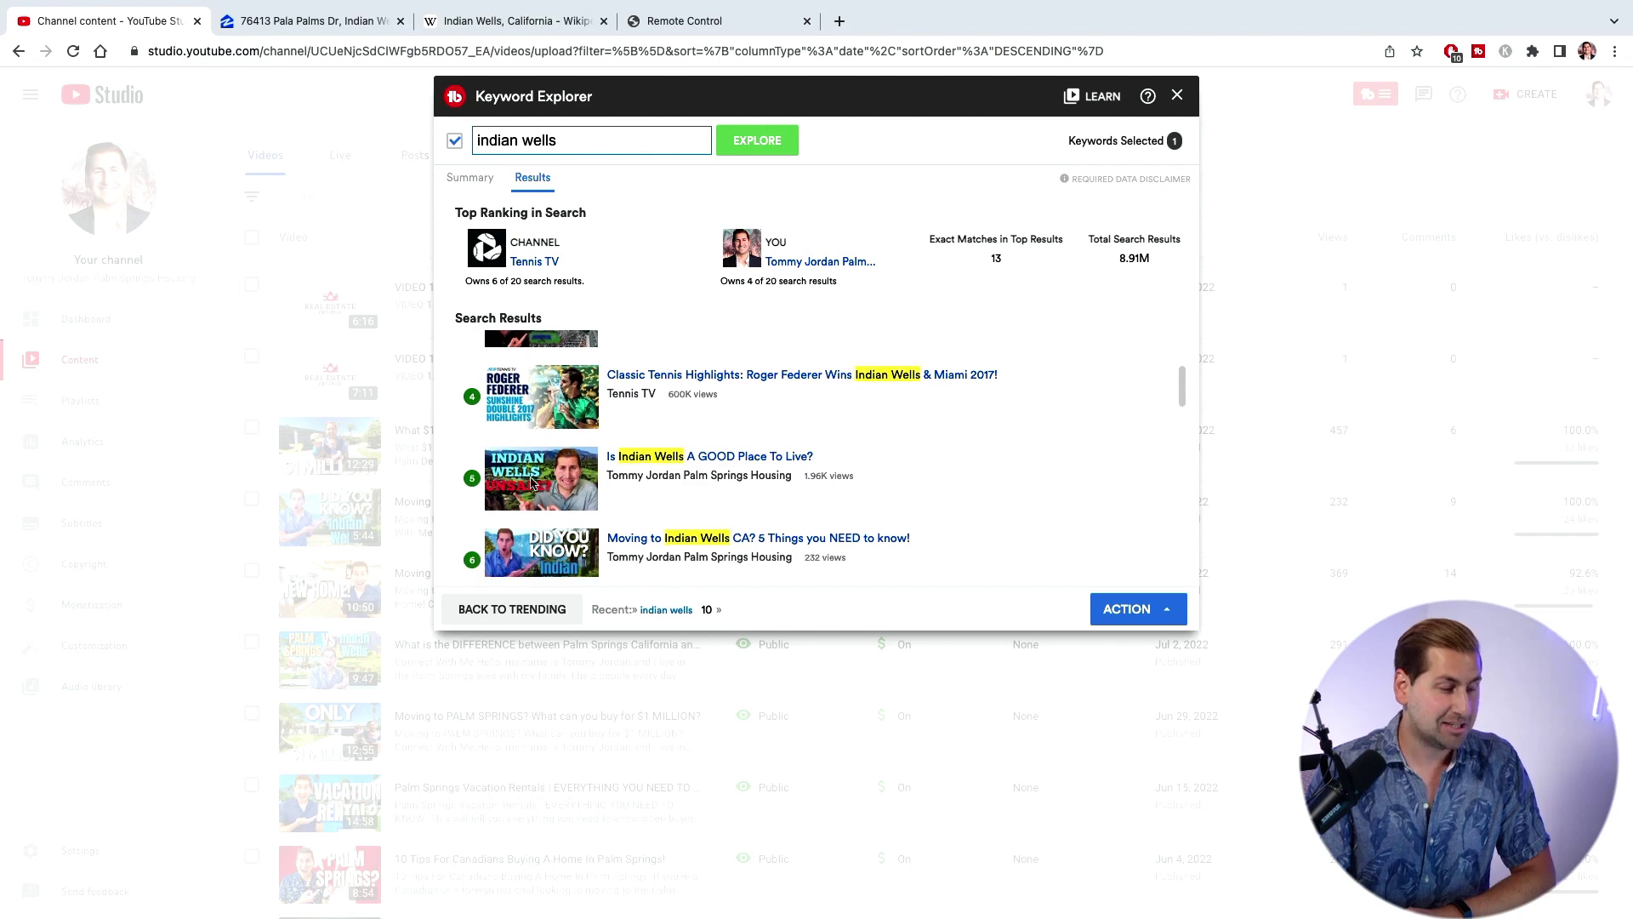
{"action": "scroll", "coordinate": [569, 448], "scroll_direction": "down", "scroll_amount": 8}
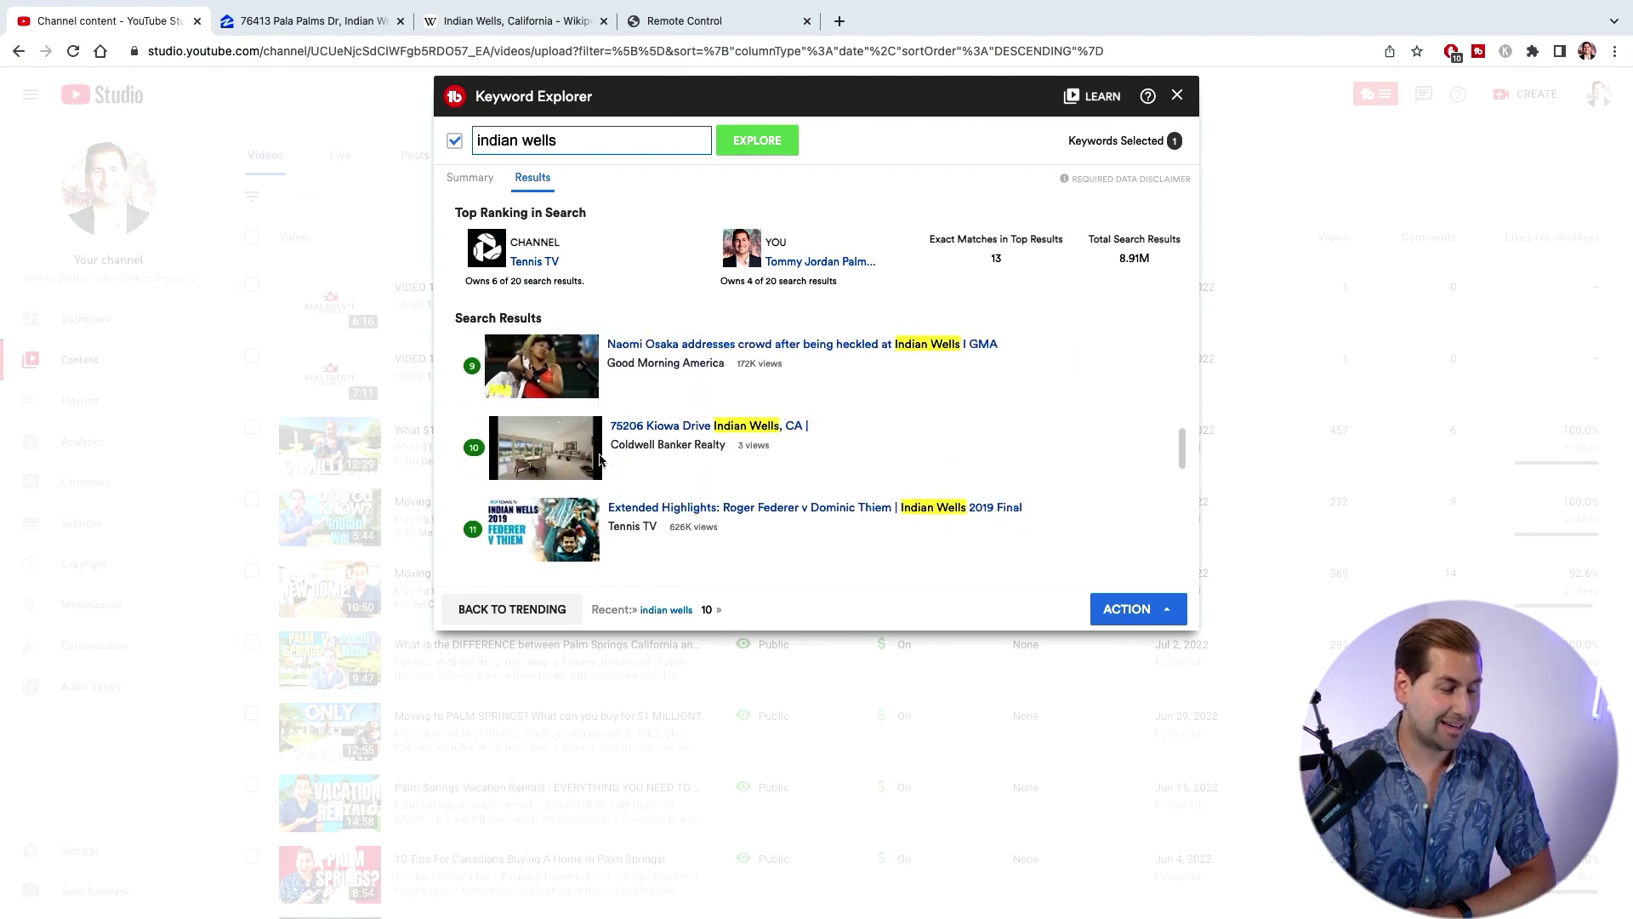
{"action": "scroll", "coordinate": [766, 423], "scroll_direction": "up", "scroll_amount": 15}
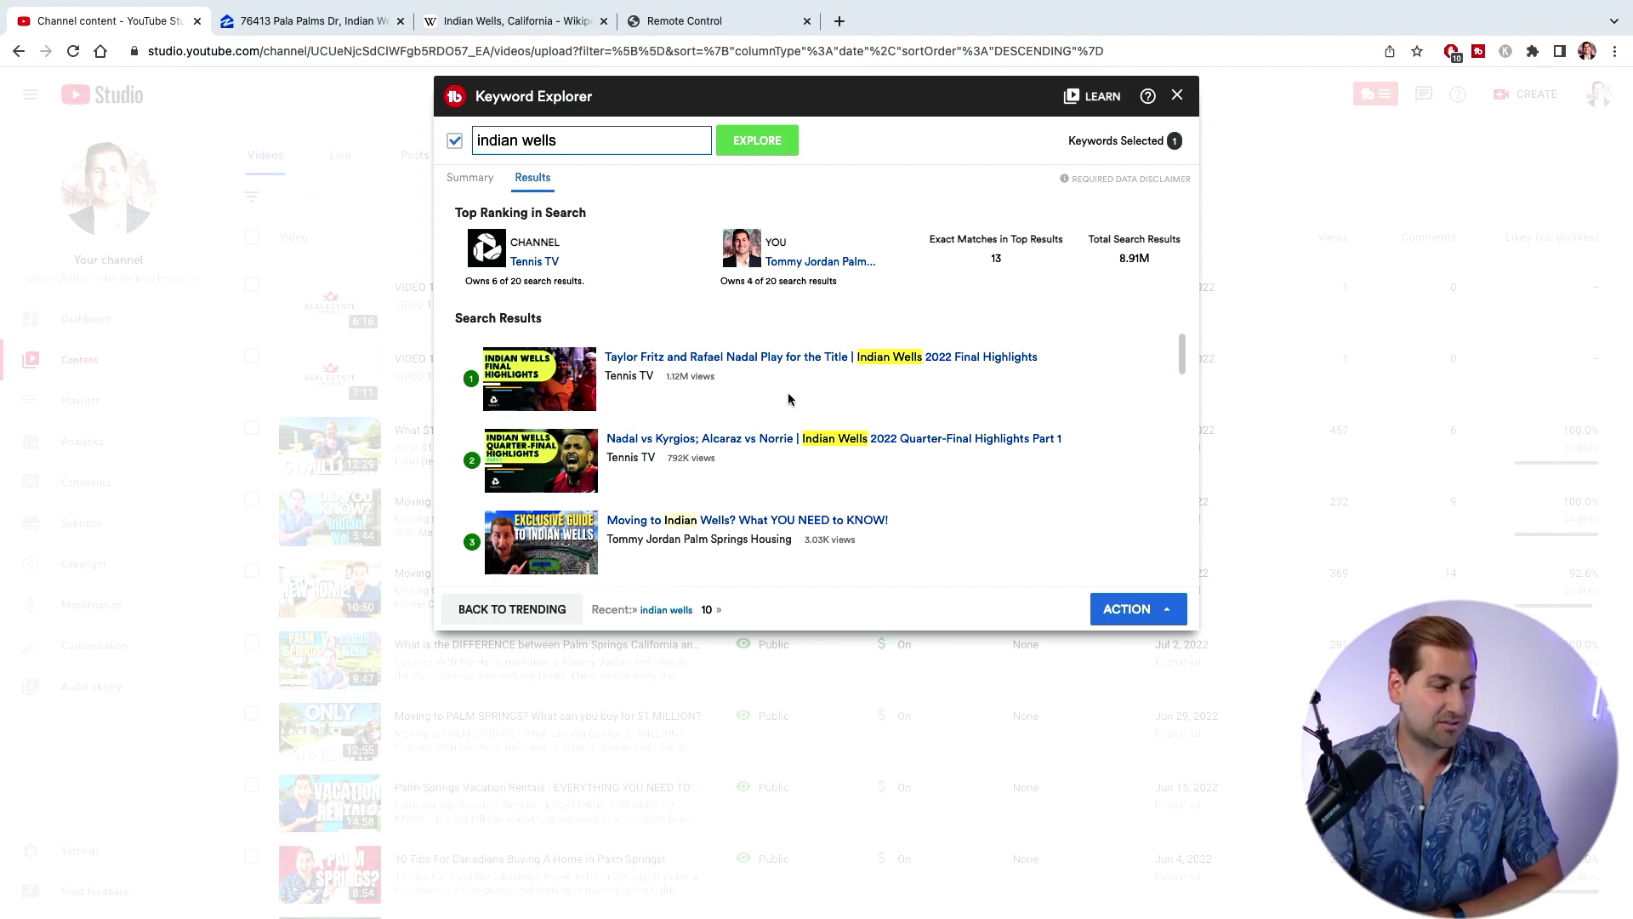
{"action": "scroll", "coordinate": [793, 434], "scroll_direction": "down", "scroll_amount": 2}
{"action": "scroll", "coordinate": [793, 458], "scroll_direction": "down", "scroll_amount": 5}
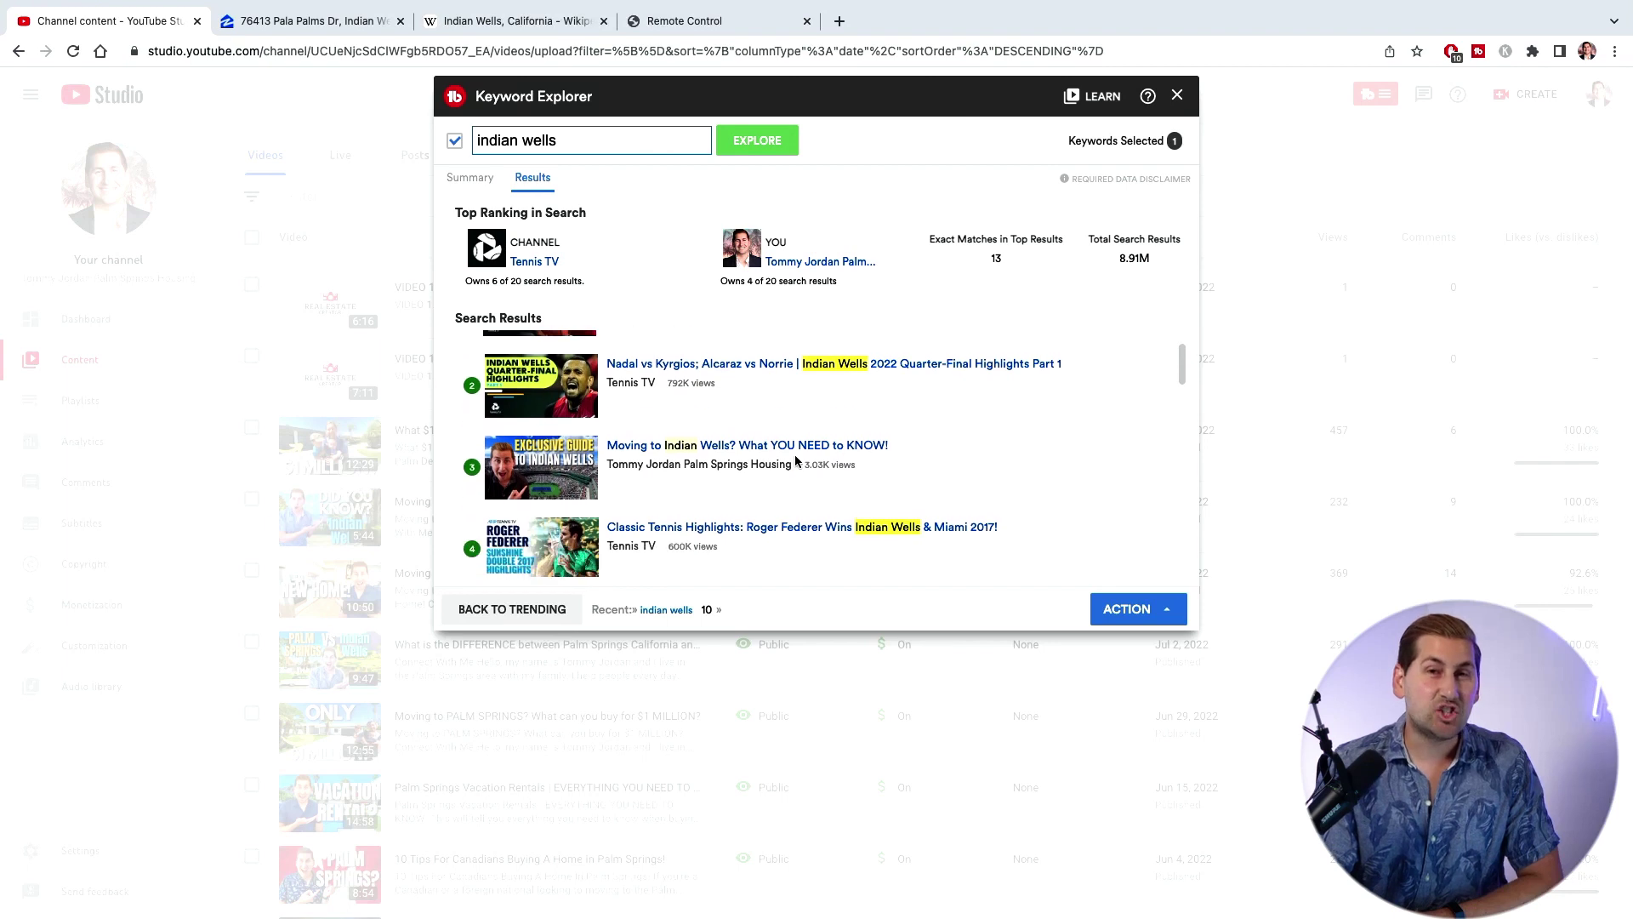
{"action": "scroll", "coordinate": [795, 459], "scroll_direction": "down", "scroll_amount": 6}
{"action": "scroll", "coordinate": [797, 464], "scroll_direction": "up", "scroll_amount": 4}
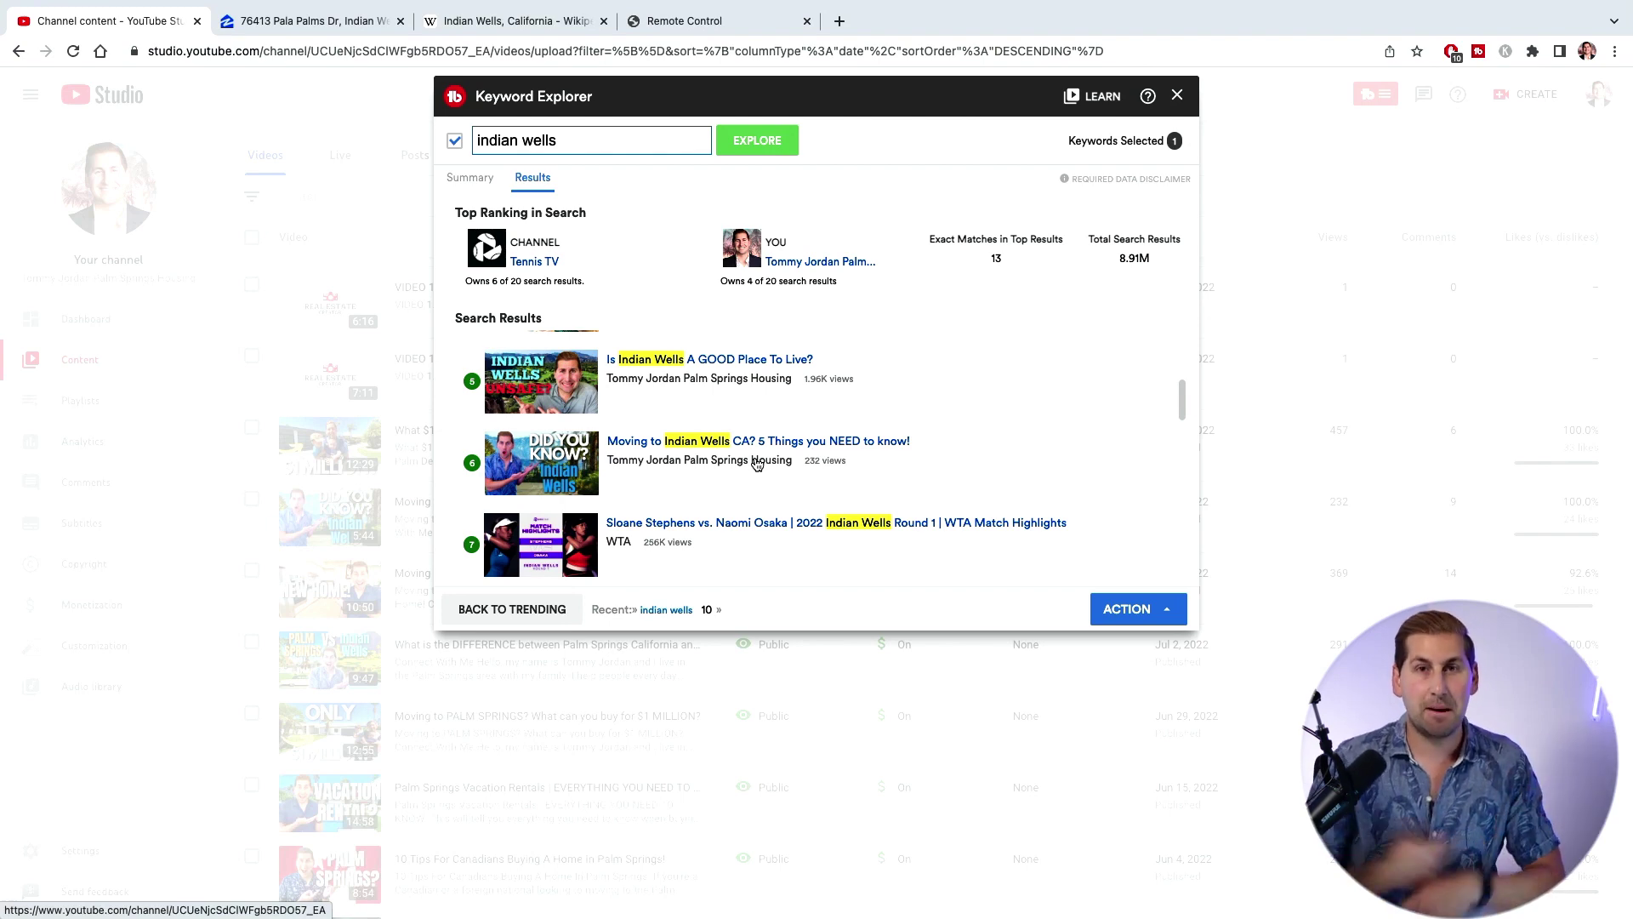
{"action": "scroll", "coordinate": [821, 464], "scroll_direction": "down", "scroll_amount": 10}
{"action": "scroll", "coordinate": [821, 464], "scroll_direction": "up", "scroll_amount": 10}
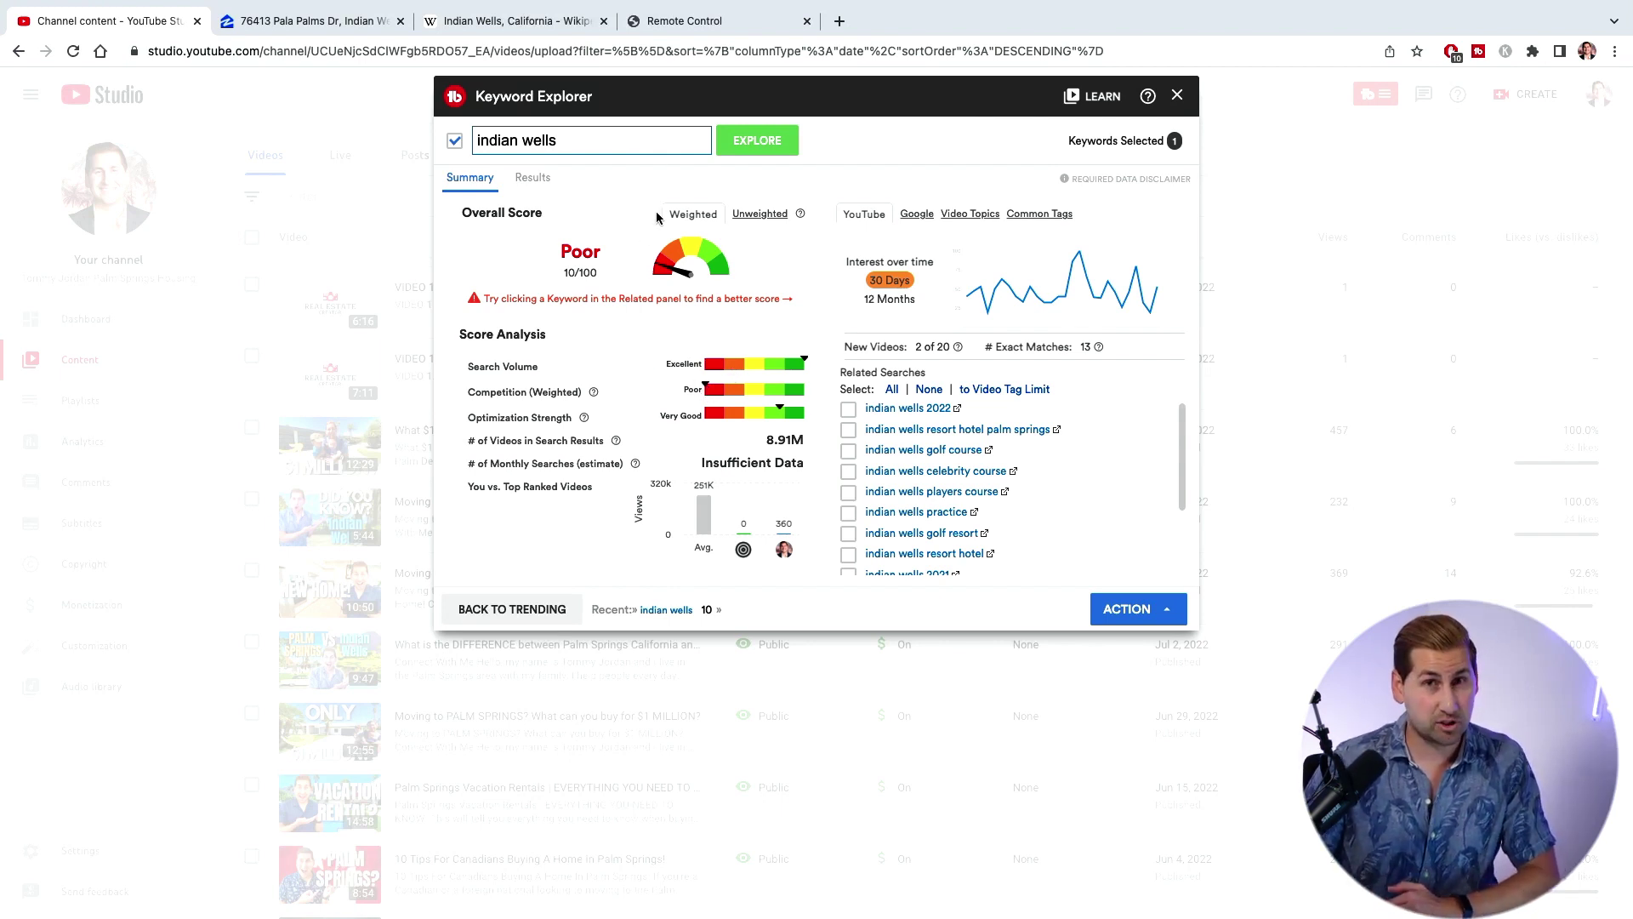
On the 'Moving to Indian Wells? What YOU NEED to KNOW!' watch page, select the title and the start of the description.
{"action": "mouse_move", "coordinate": [584, 420]}
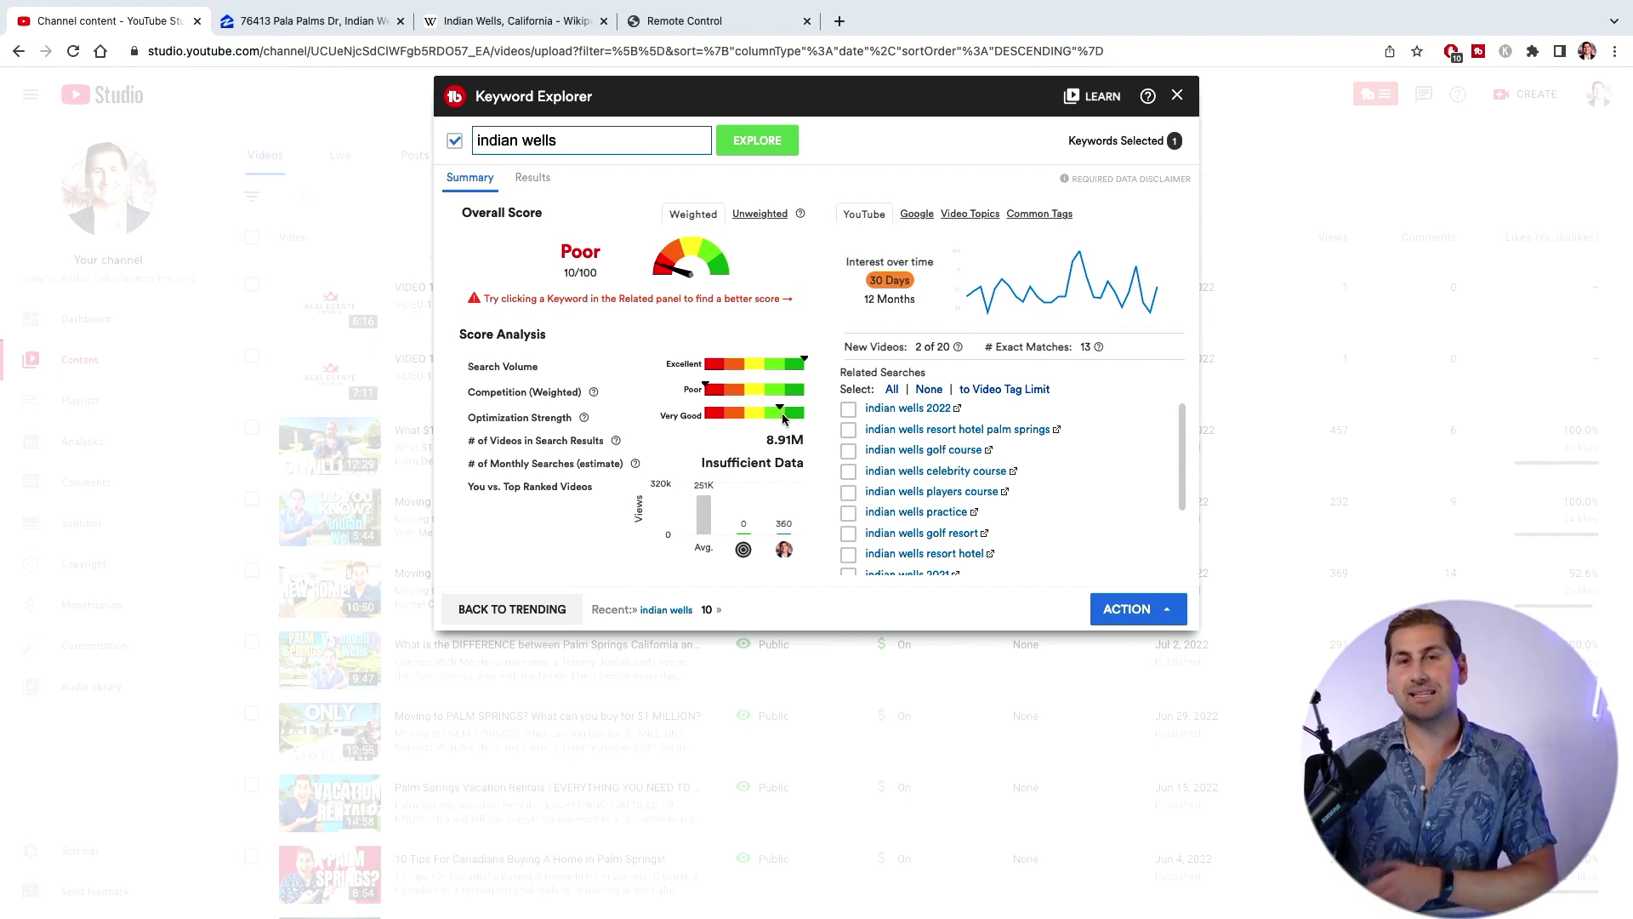
{"action": "left_click_drag", "start_coordinate": [22, 814], "coordinate": [482, 820]}
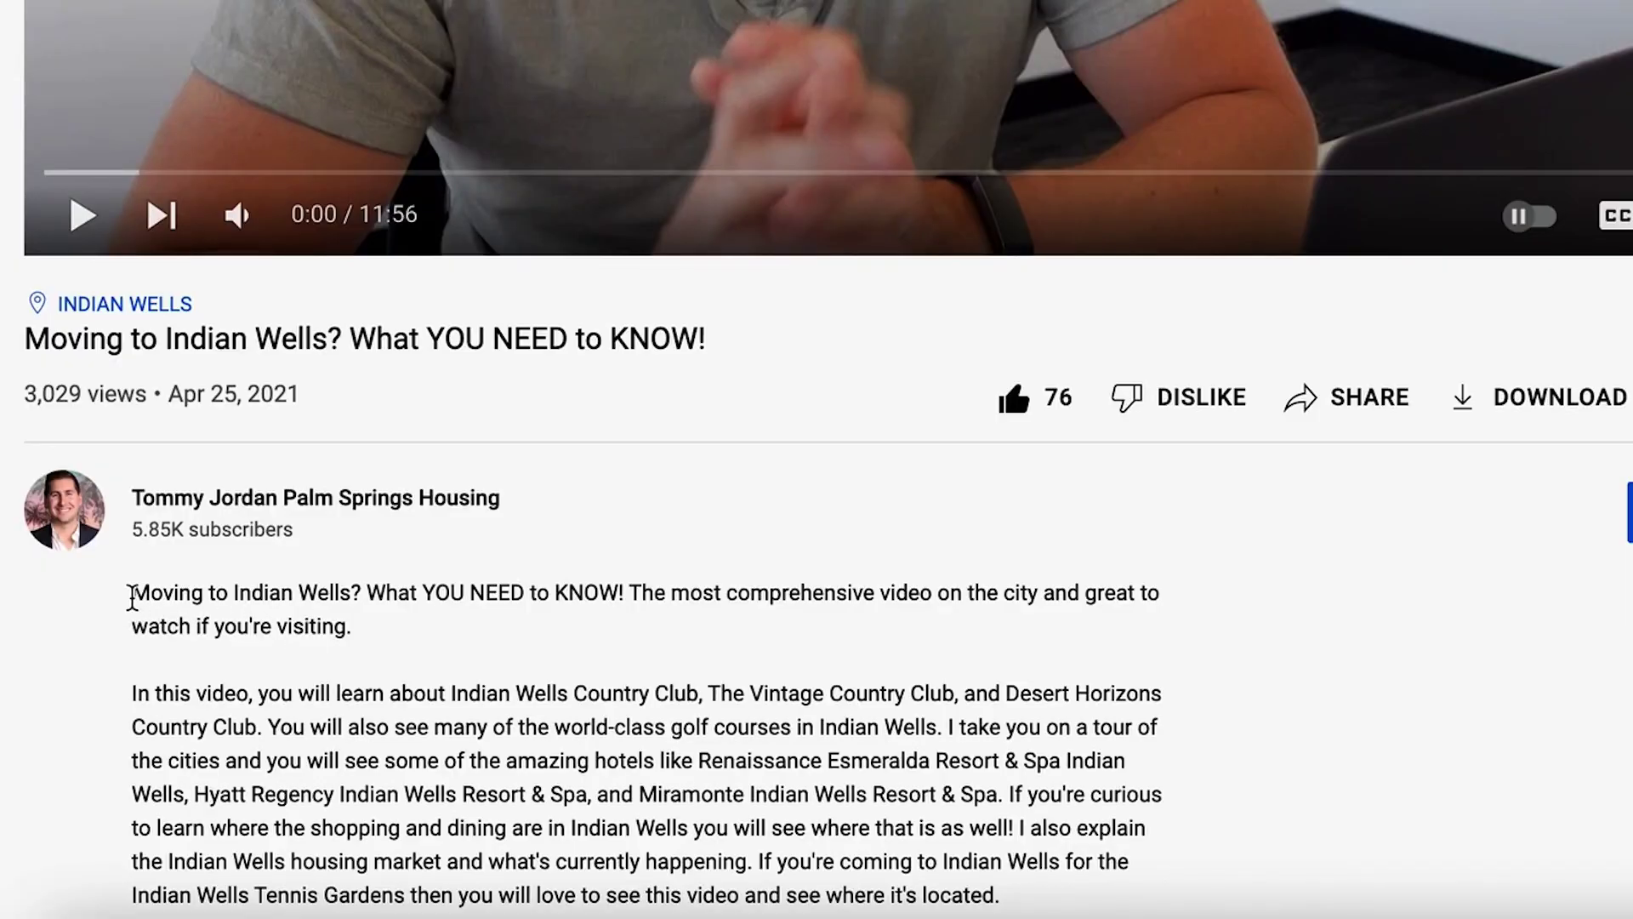
{"action": "left_click_drag", "start_coordinate": [131, 587], "coordinate": [656, 627]}
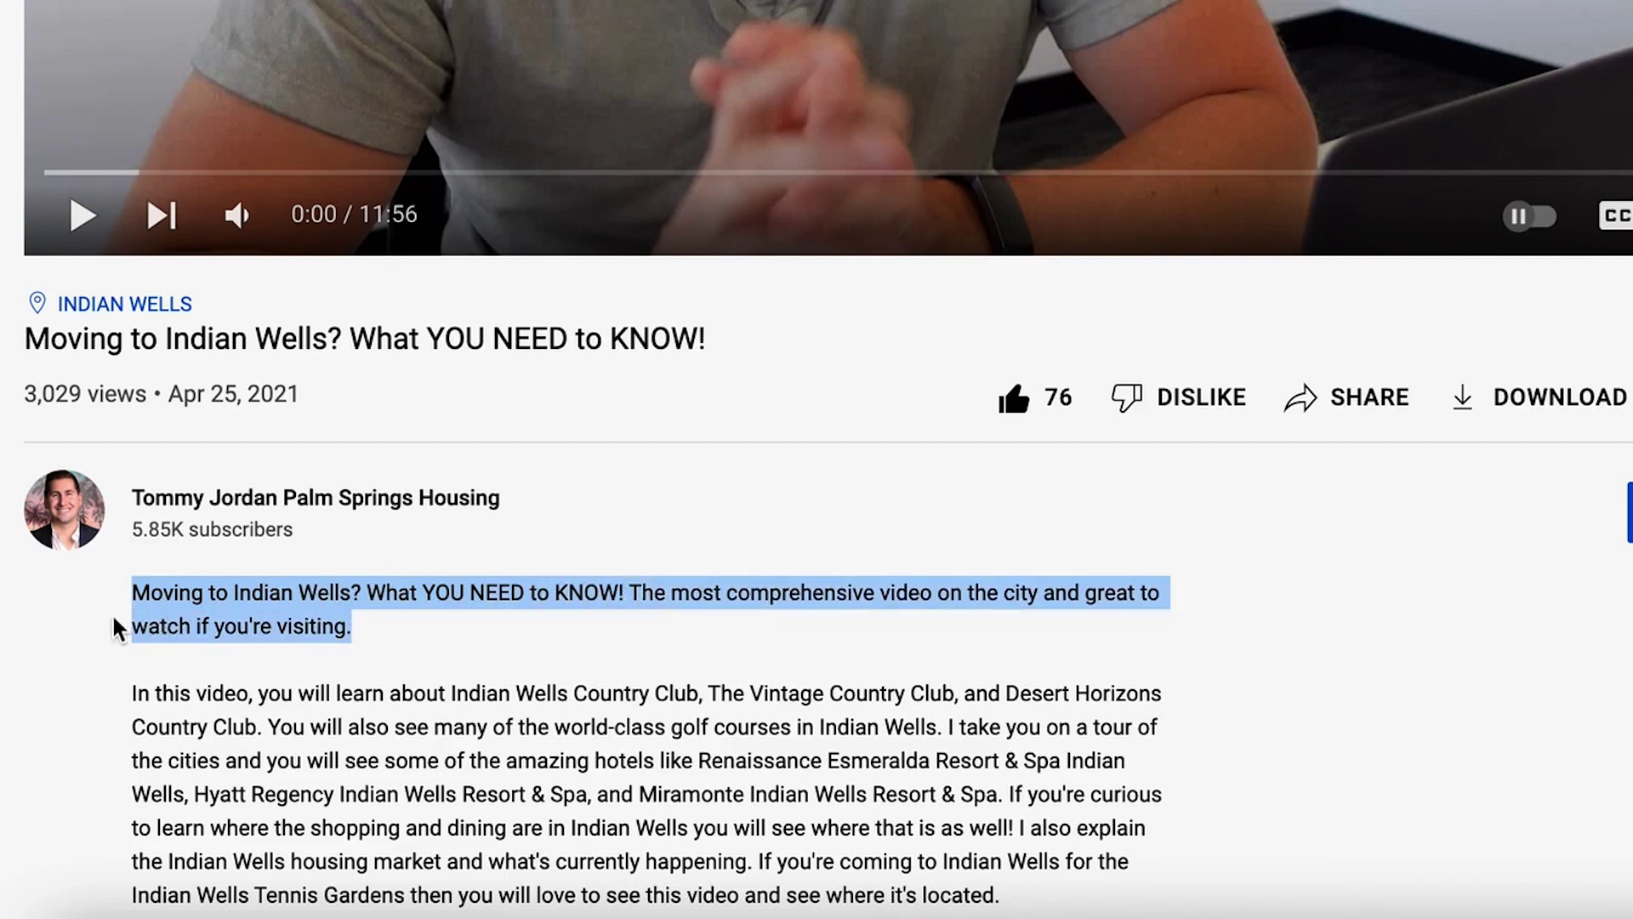
{"action": "left_click", "coordinate": [75, 628]}
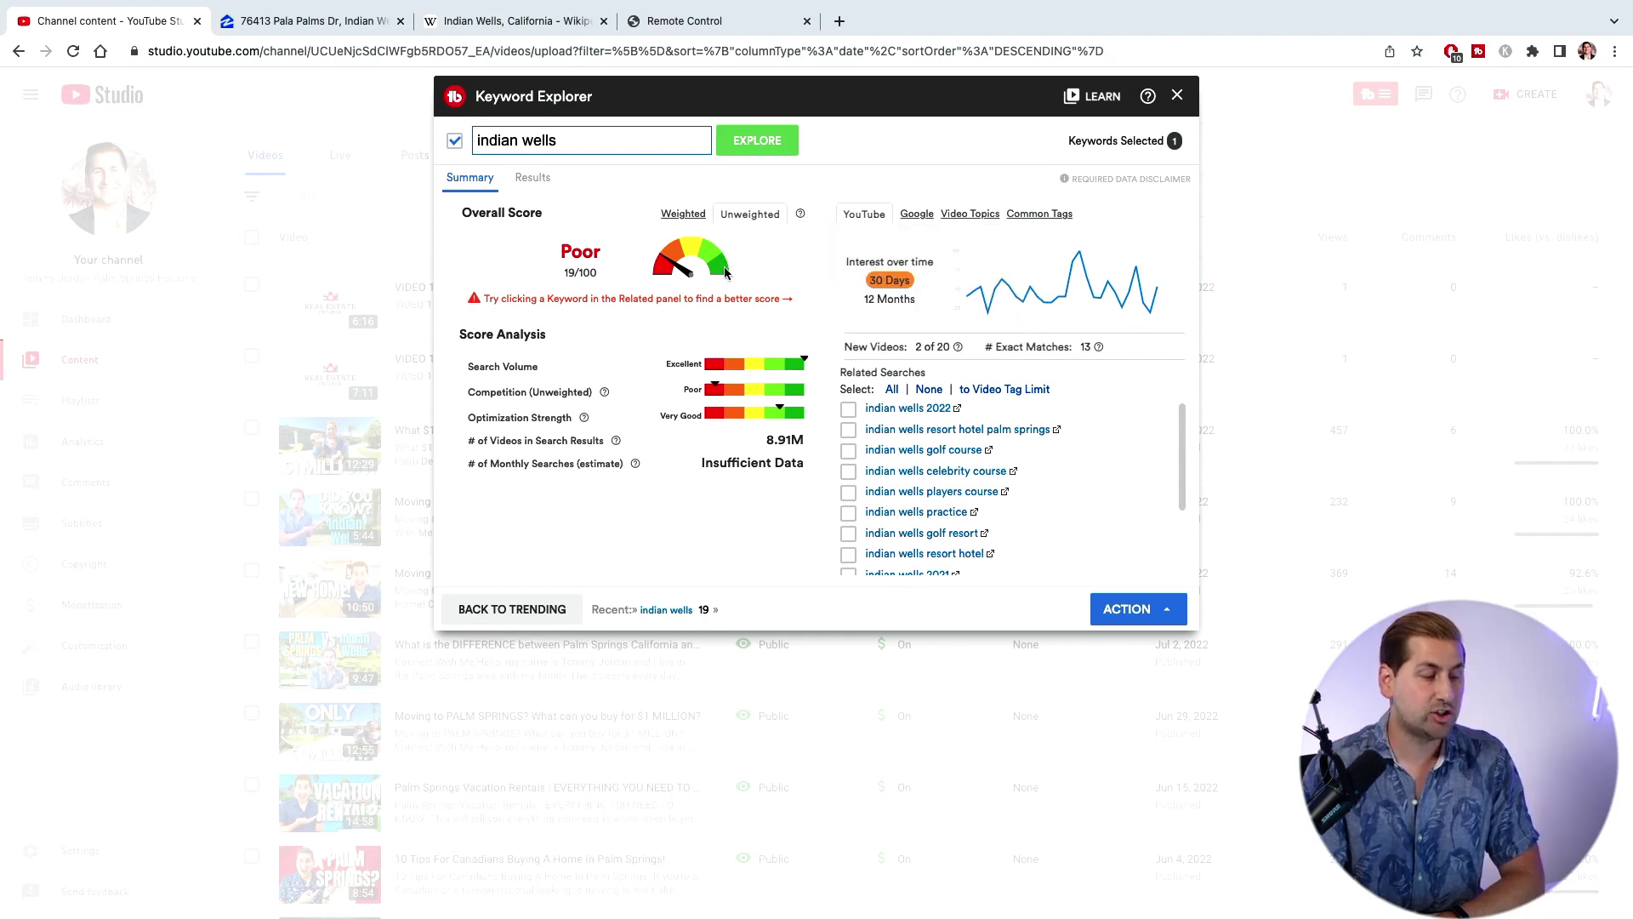
Switch the Overall Score to Weighted for 'indian wells' (Poor 10/100) and place the caret in the keyword box.
{"action": "left_click", "coordinate": [682, 213]}
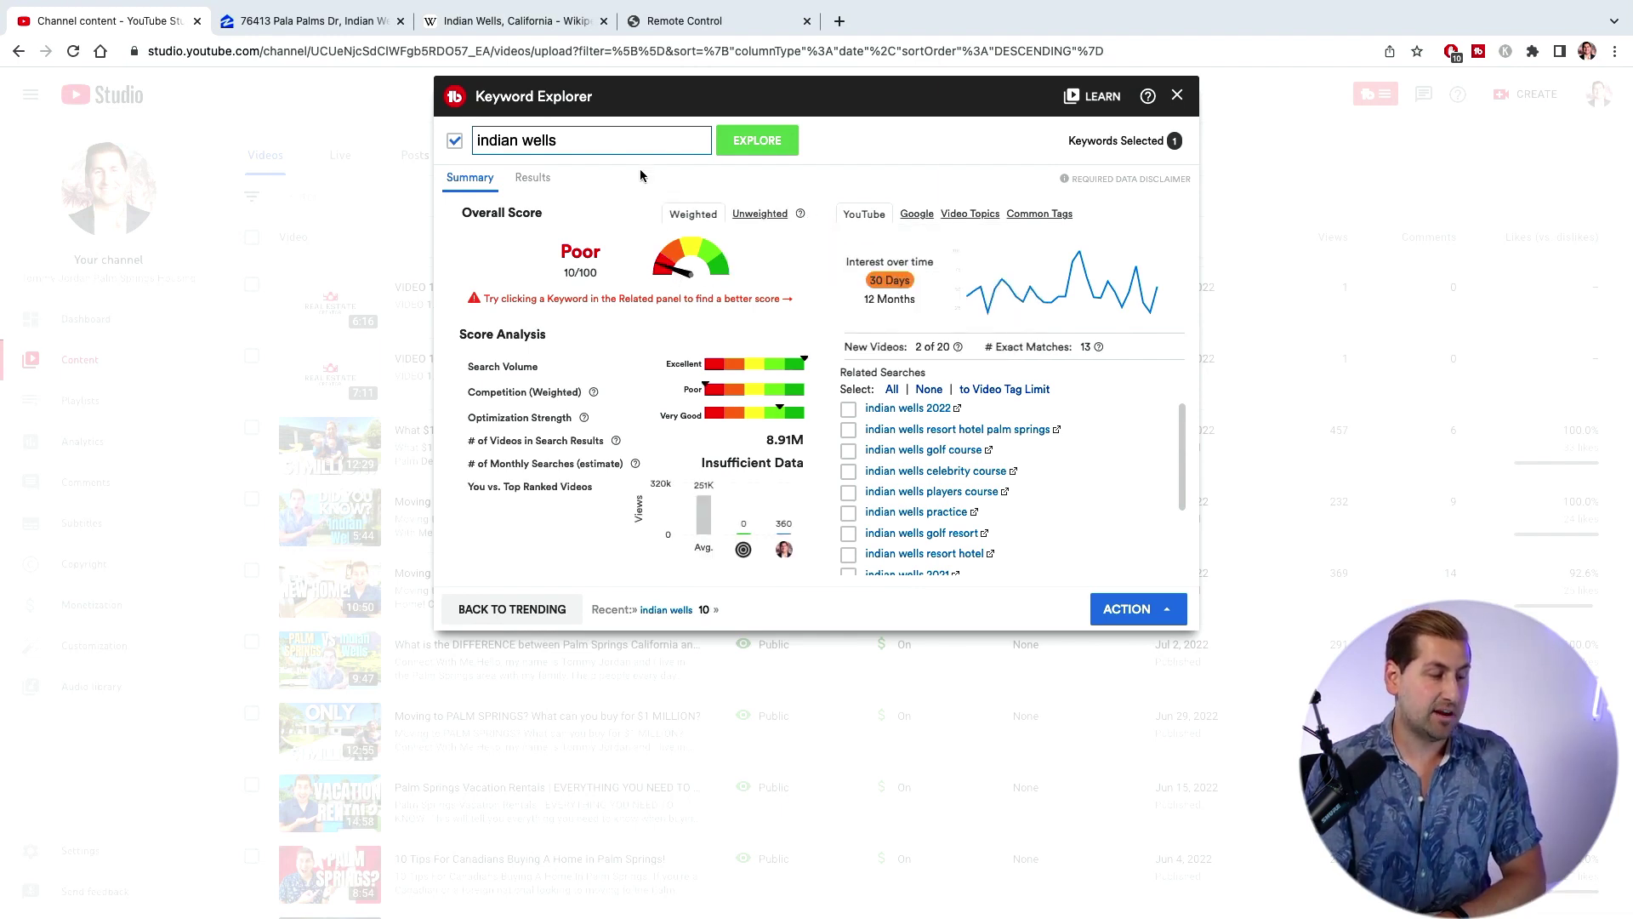
{"action": "left_click", "coordinate": [632, 144]}
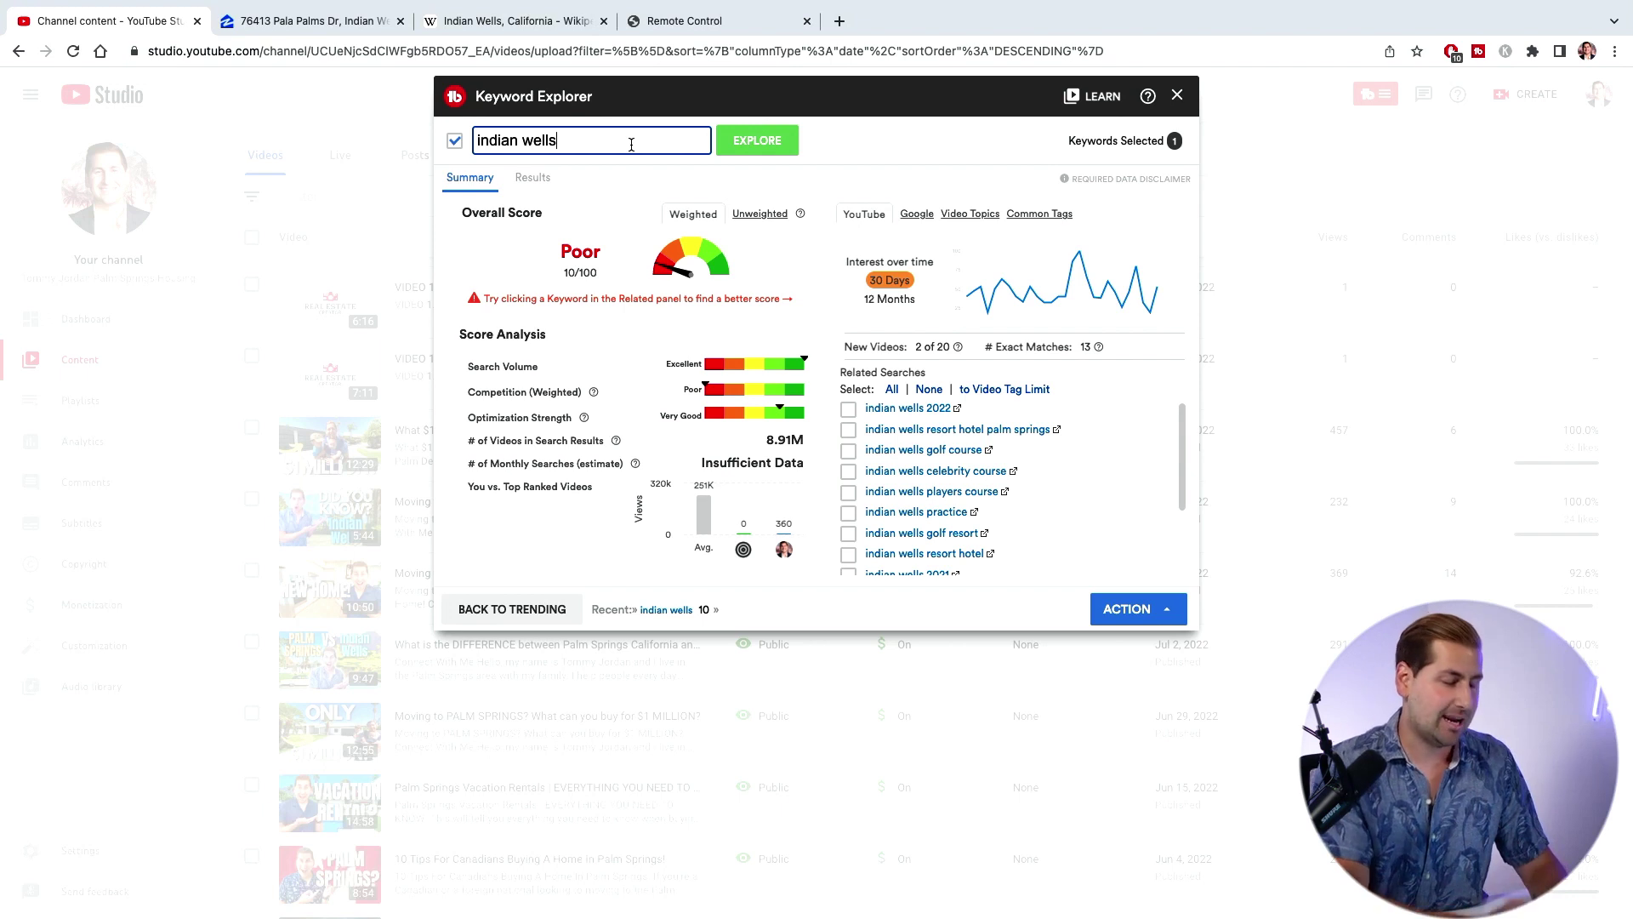
Explore 'indian wells california' (Excellent 85/100, 440K results) and read the help explanations.
{"action": "type", "text": "california"}
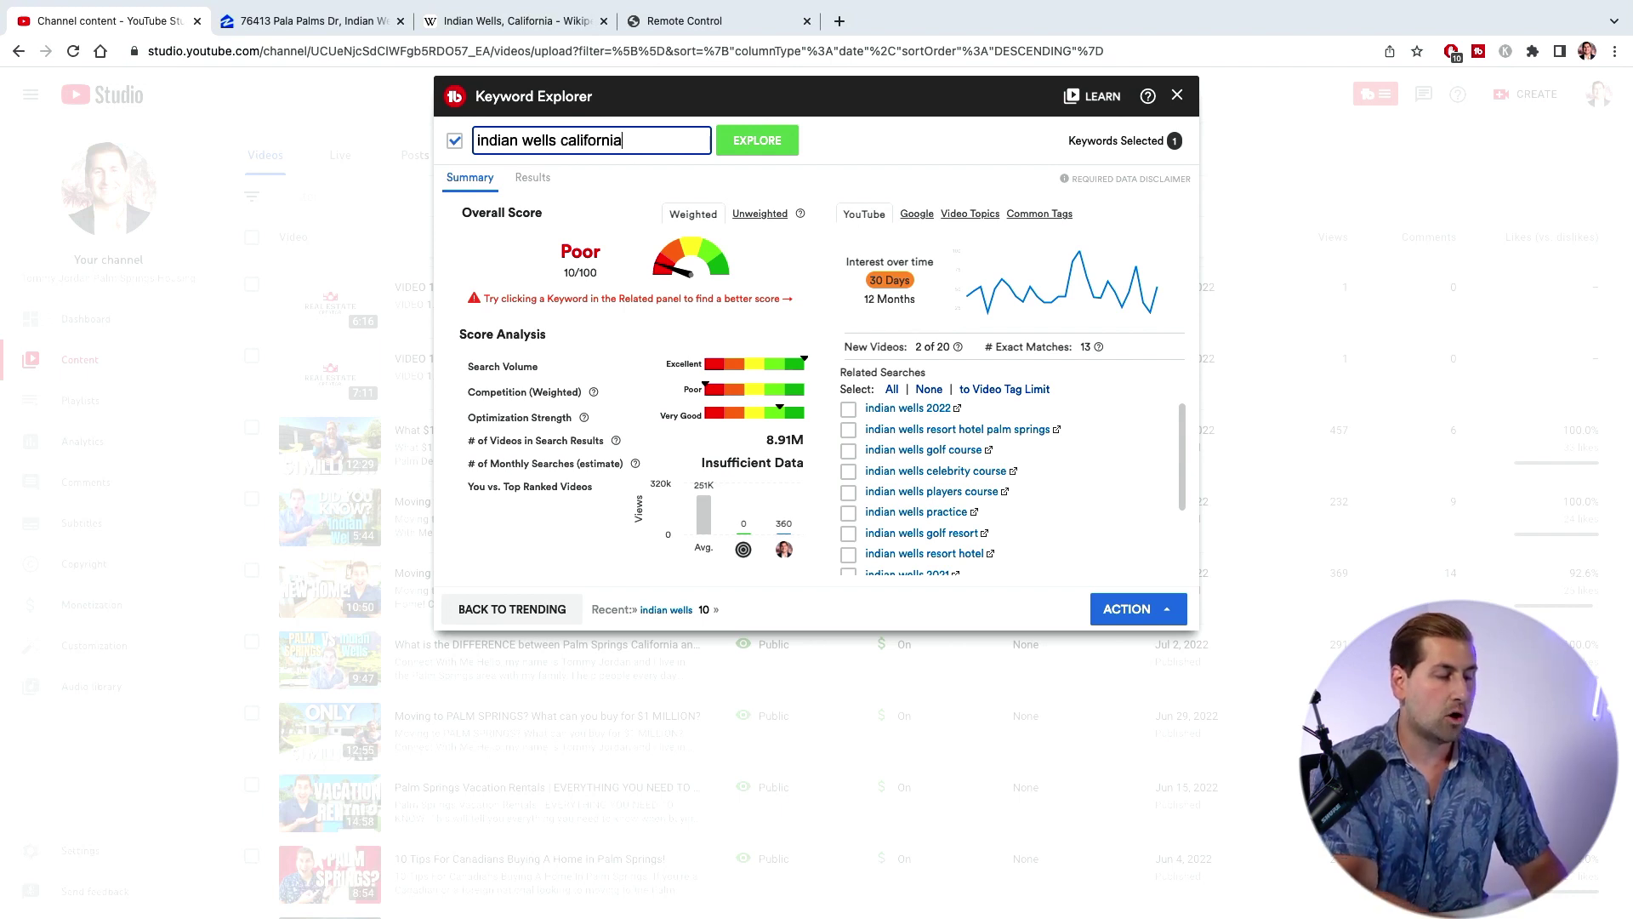
{"action": "key", "text": "Return"}
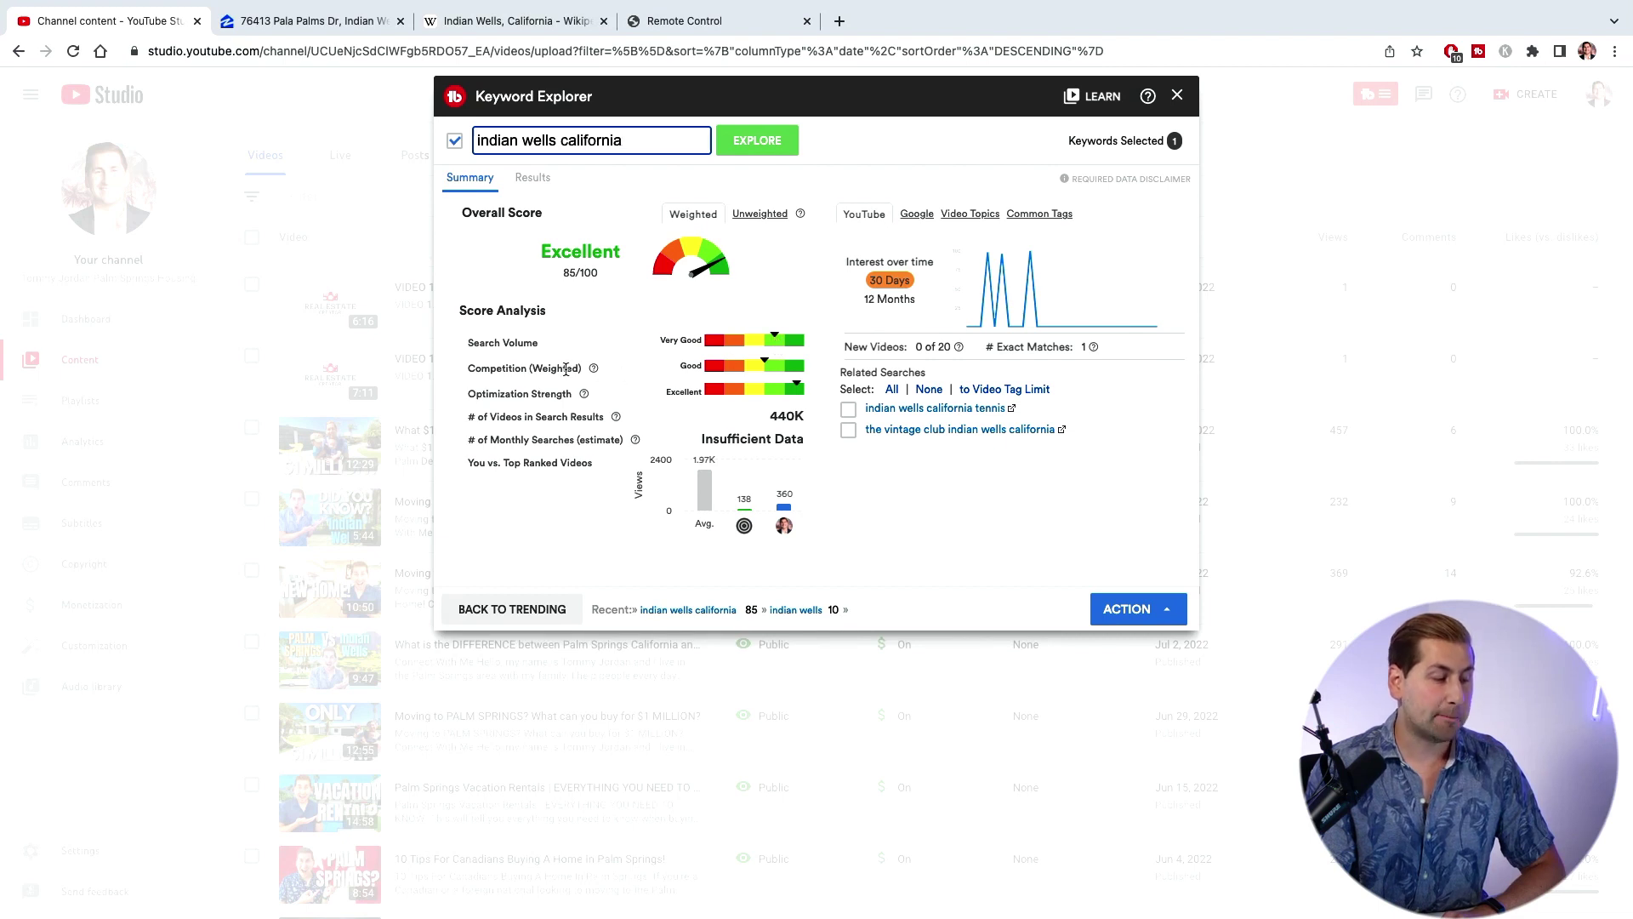
{"action": "mouse_move", "coordinate": [593, 376]}
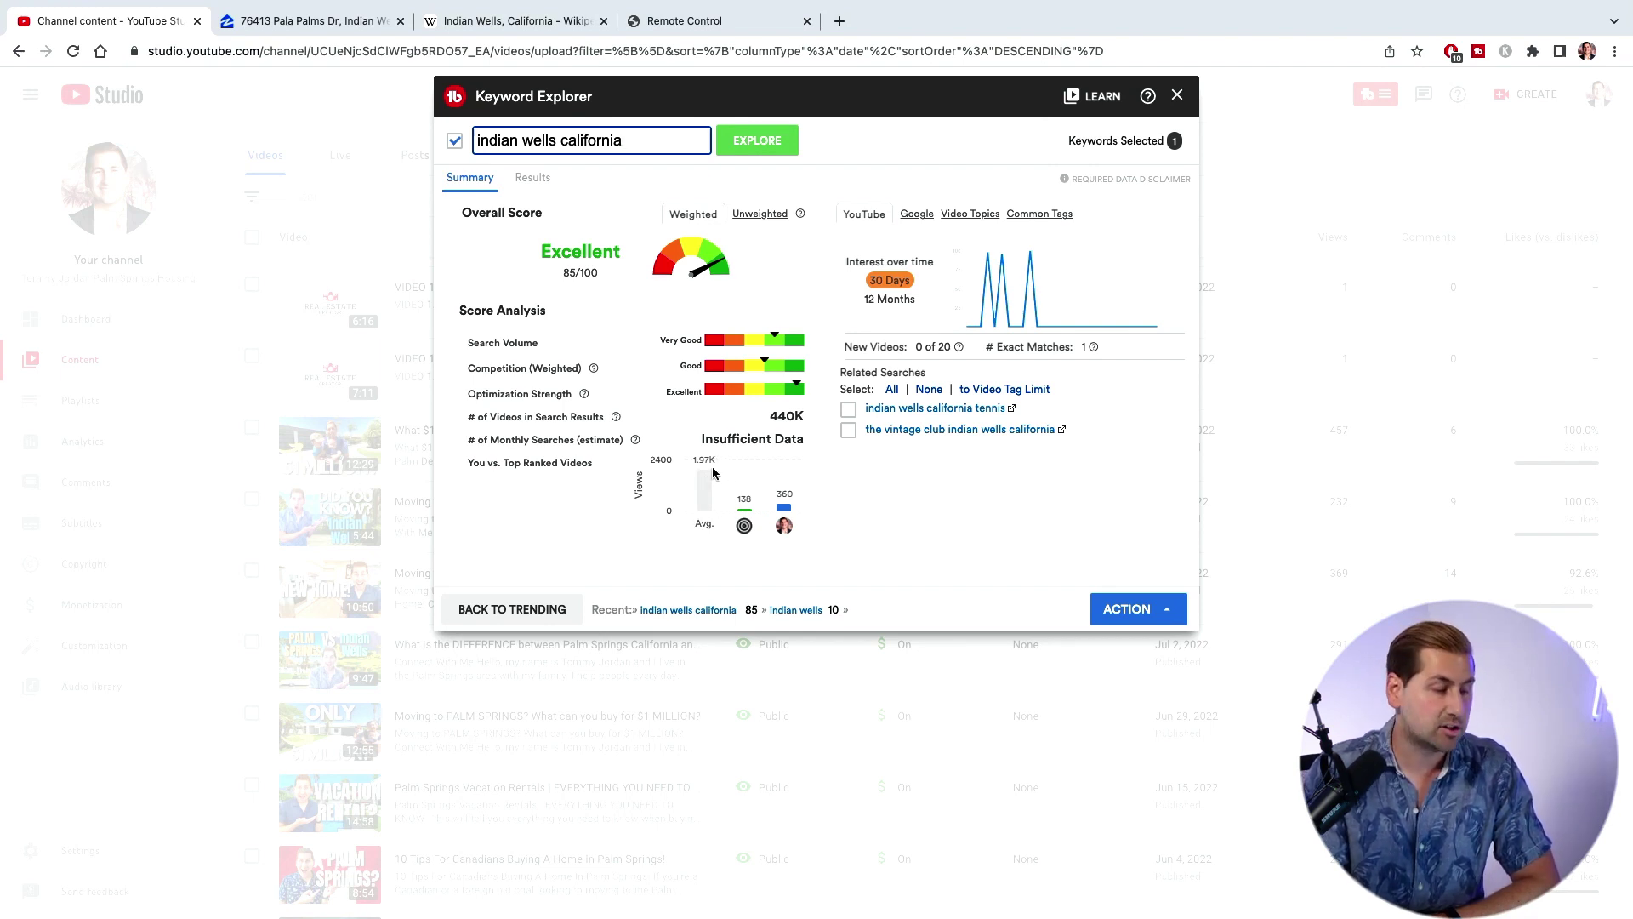
{"action": "mouse_move", "coordinate": [741, 533]}
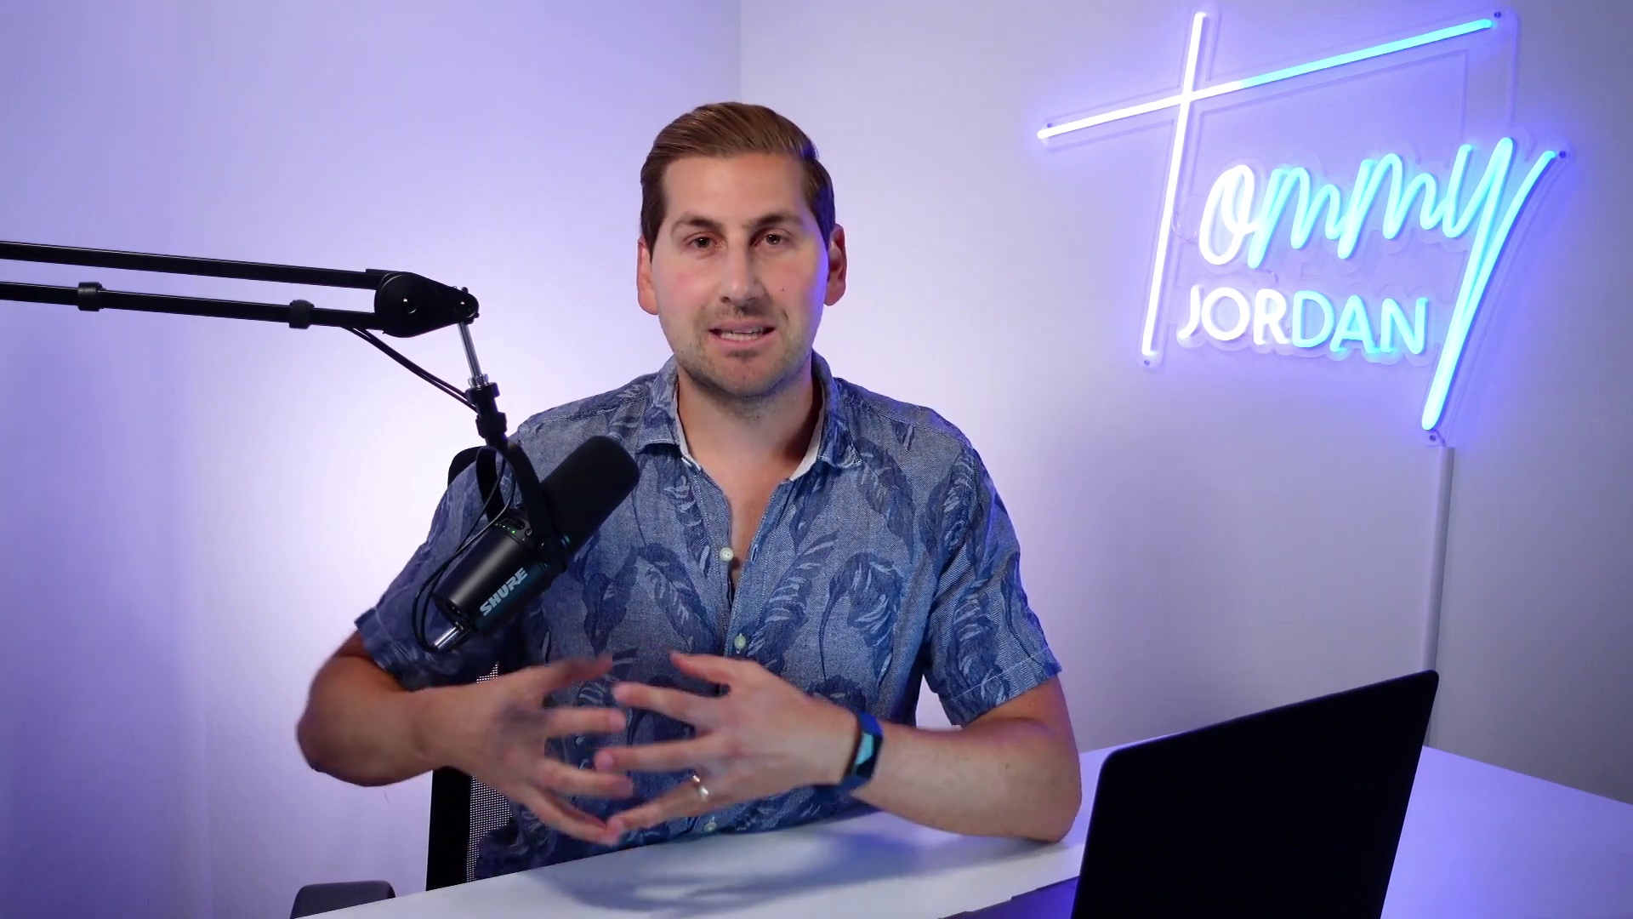
Score 'indian wells ca' at Excellent 86/100, then begin editing the keyword to 'buying a home in indian wells'.
{"action": "key", "text": "BackSpace"}
{"action": "key", "text": "BackSpace"}
{"action": "key", "text": "BackSpace"}
{"action": "key", "text": "BackSpace"}
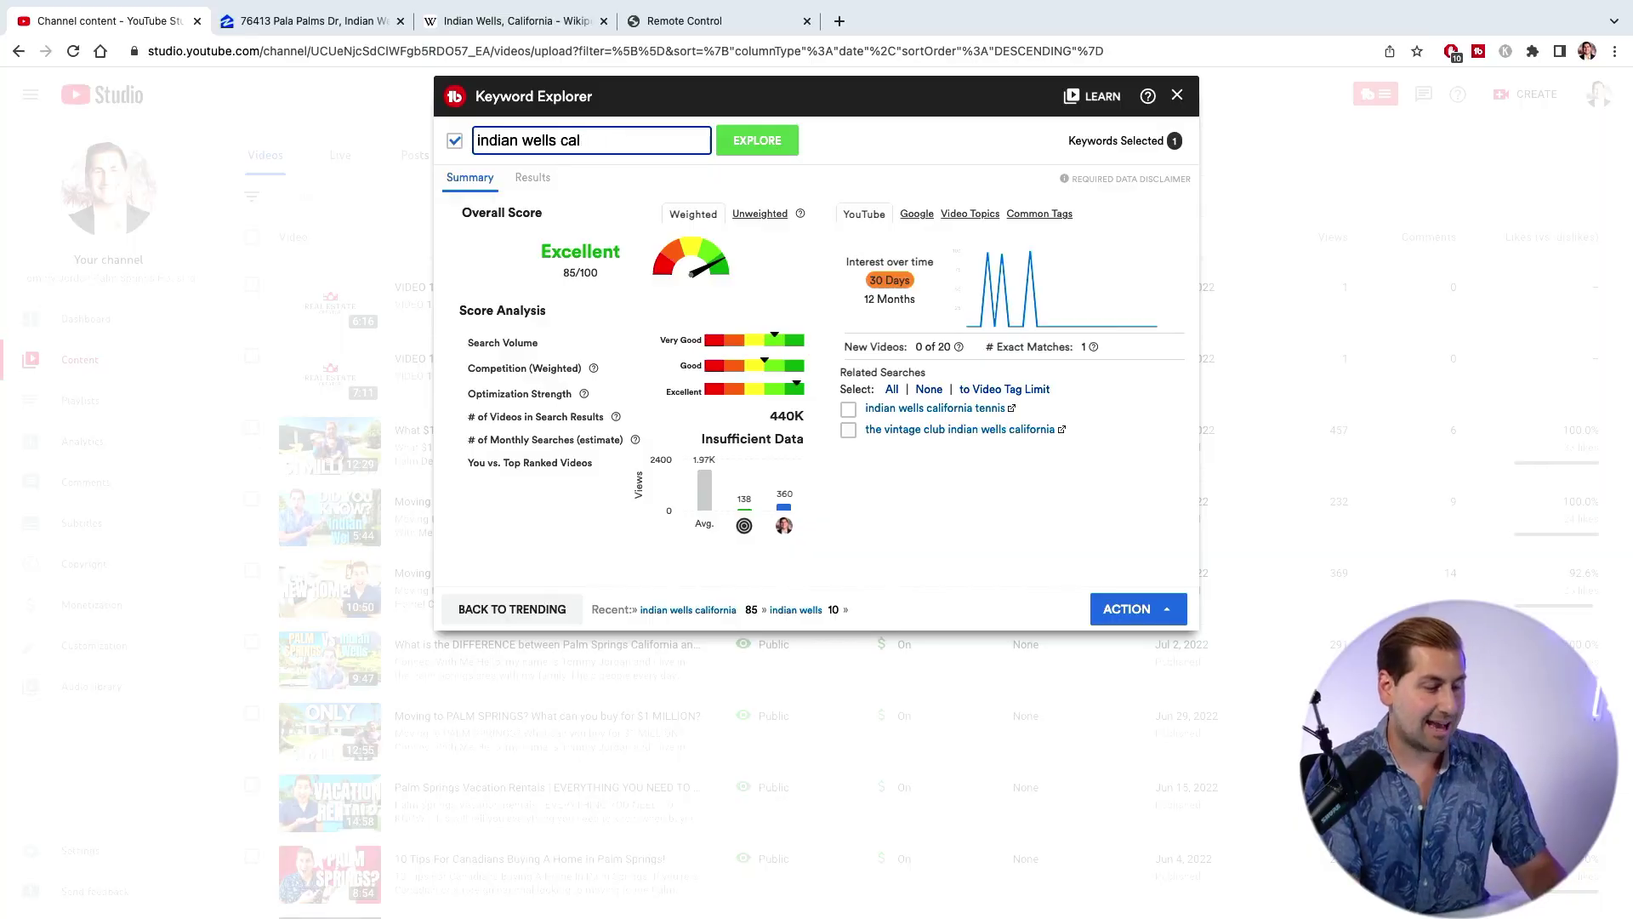
{"action": "key", "text": "BackSpace"}
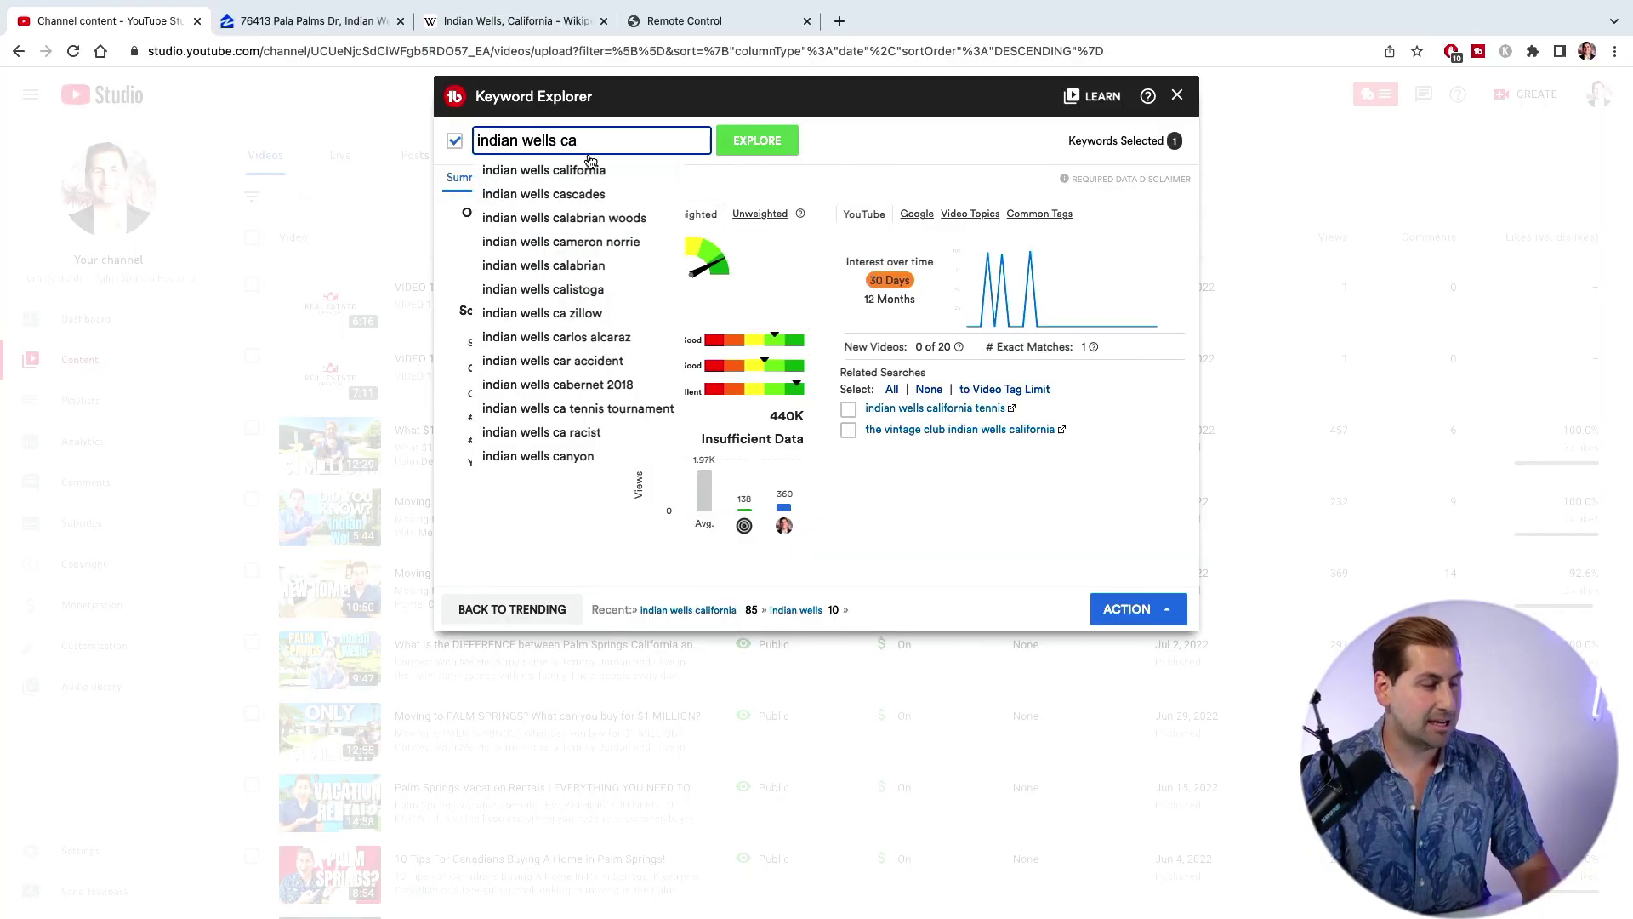
{"action": "left_click", "coordinate": [732, 146]}
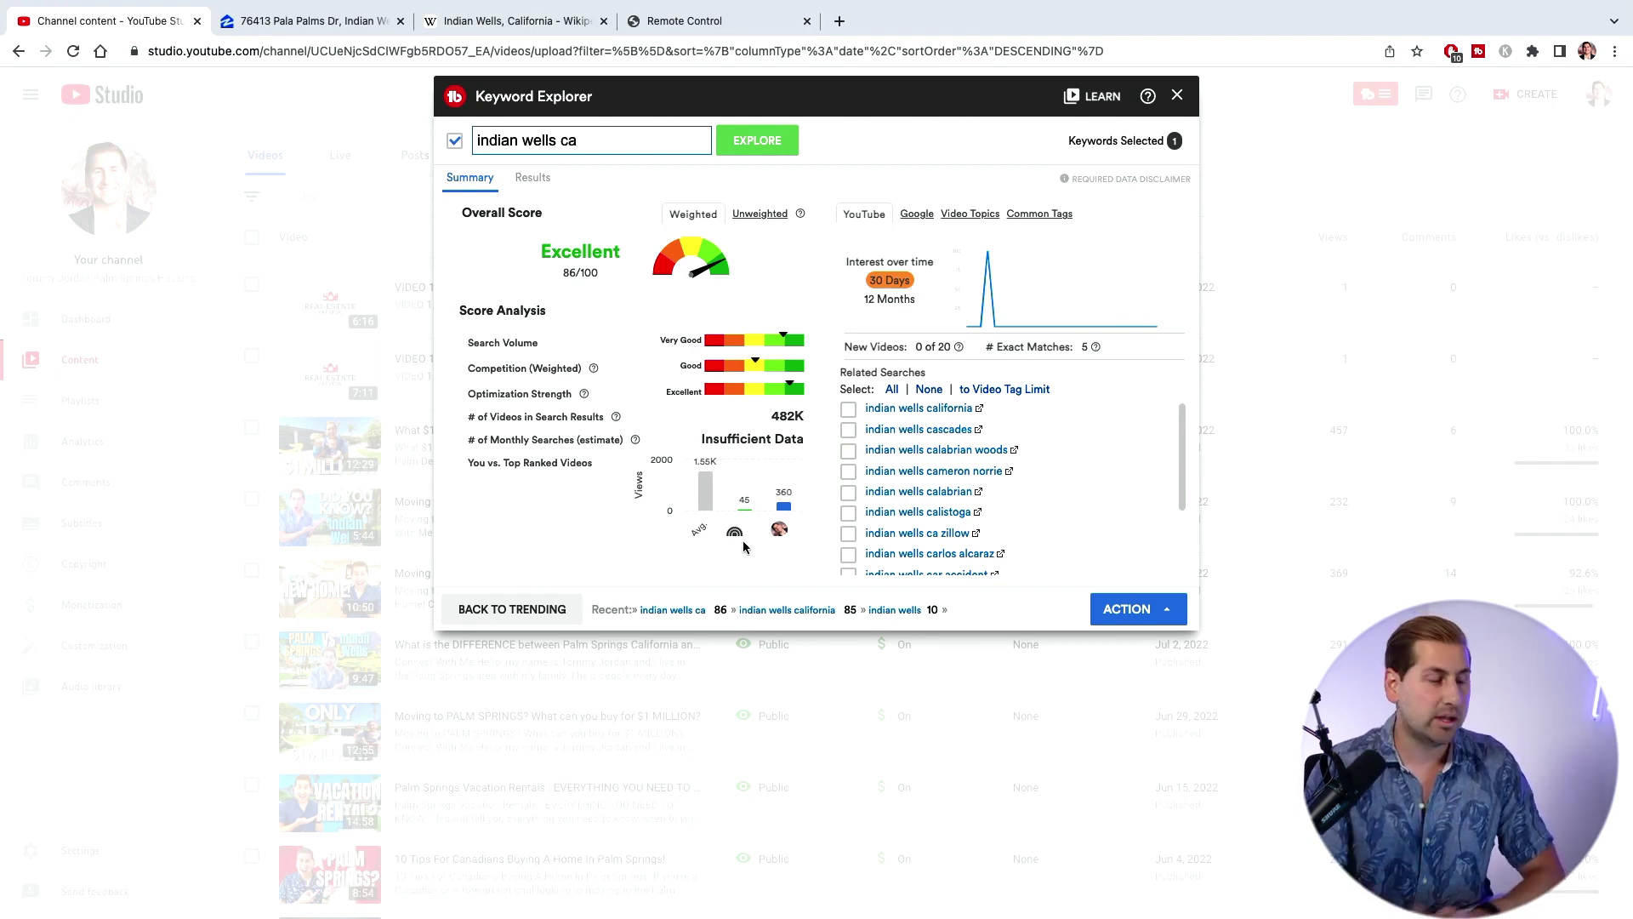
{"action": "left_click", "coordinate": [636, 146]}
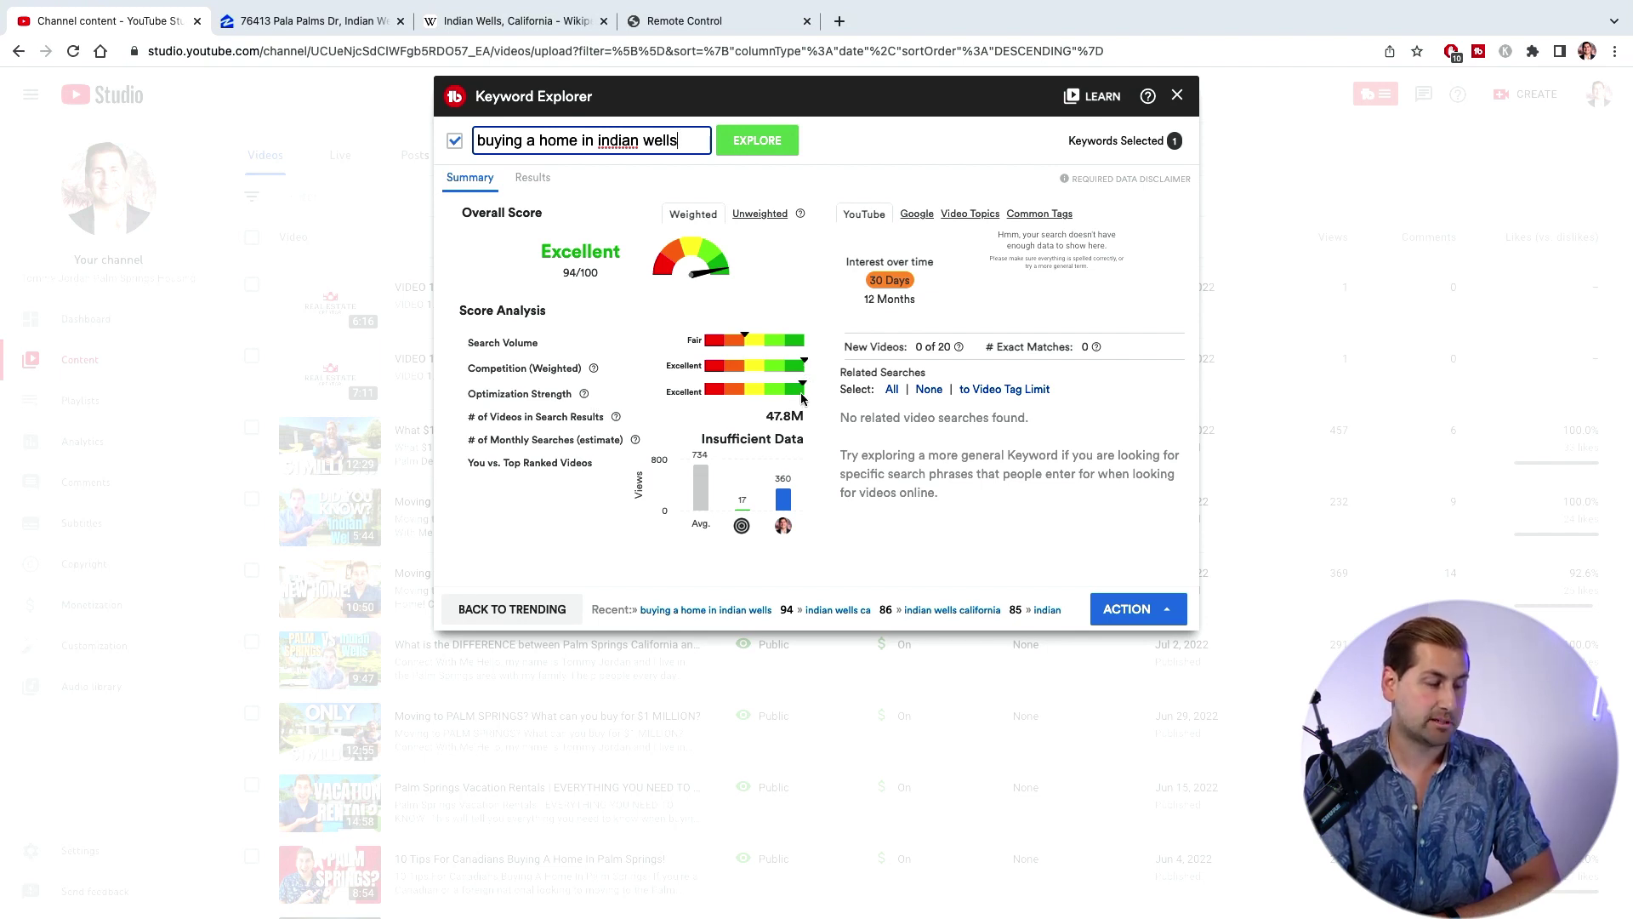
Review the 'buying a home in indian wells' score details, then switch to the Indian Wells, California Wikipedia article.
{"action": "mouse_move", "coordinate": [739, 528]}
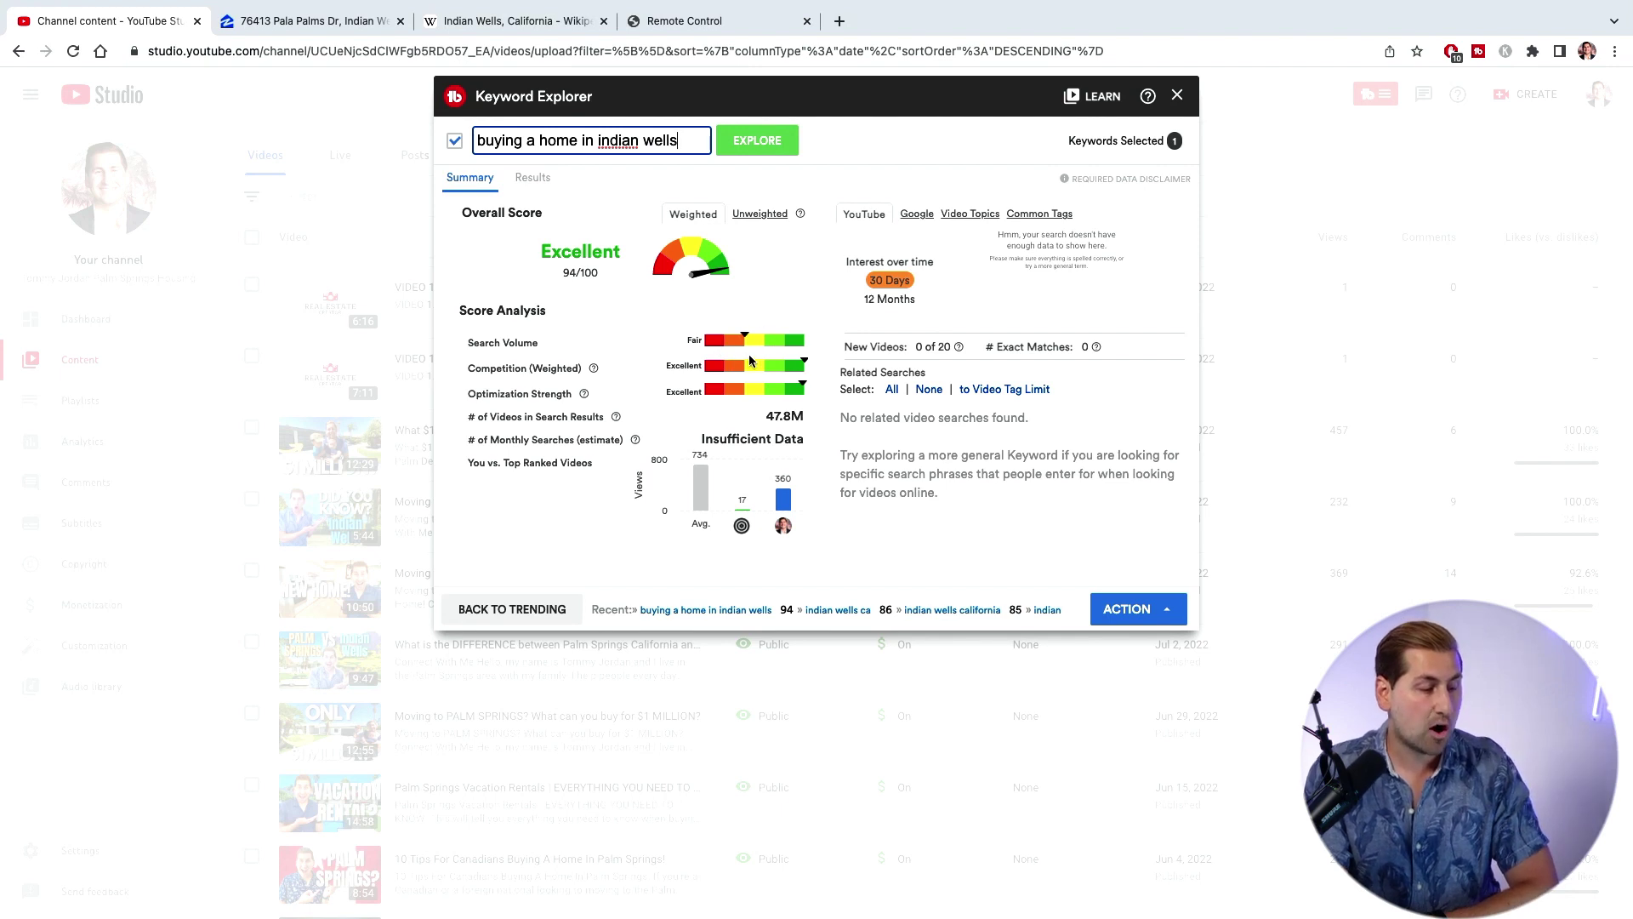
{"action": "left_click", "coordinate": [790, 522]}
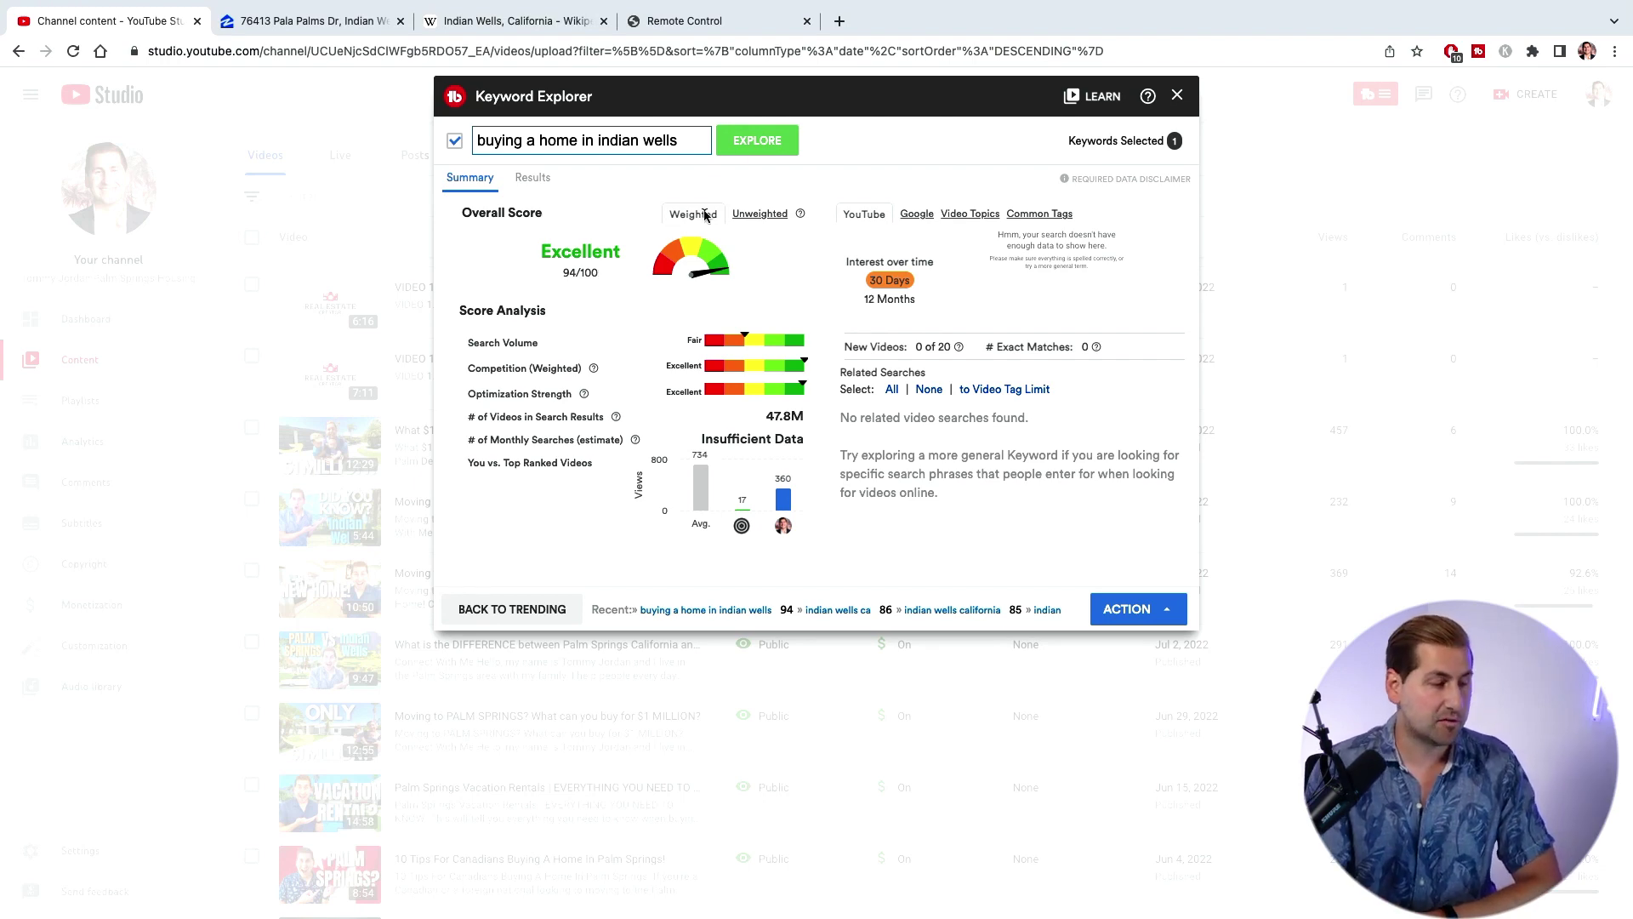
{"action": "left_click", "coordinate": [505, 26]}
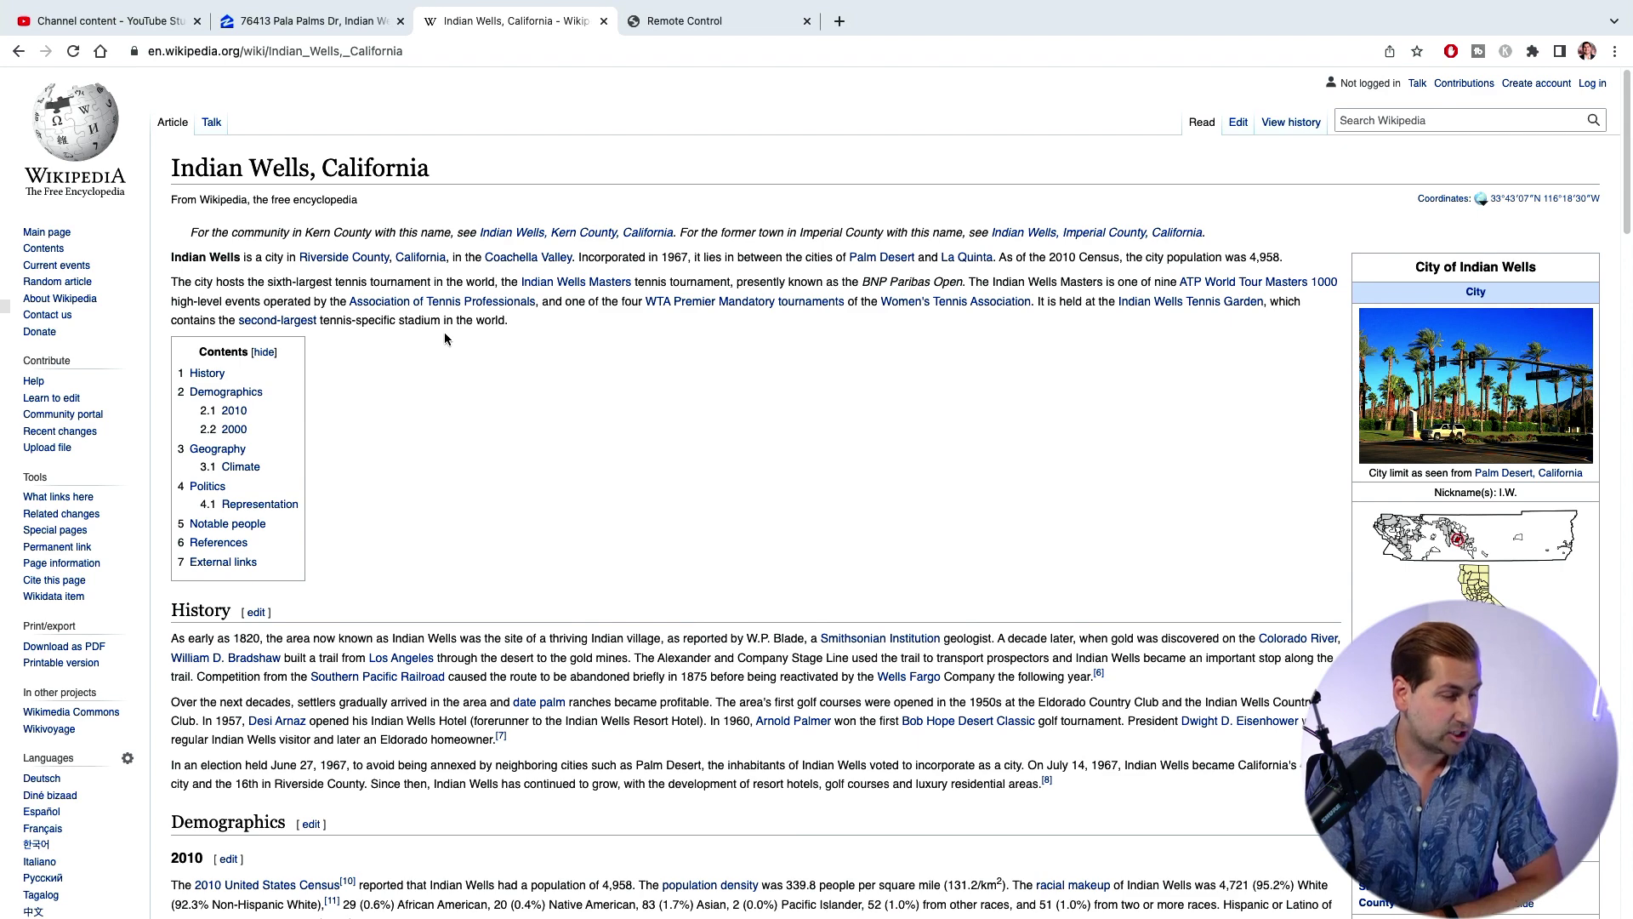
Highlight Indian Wells' 4,958 population figure on Wikipedia, then go to the Zillow listing.
{"action": "left_click_drag", "start_coordinate": [1249, 258], "coordinate": [1289, 267]}
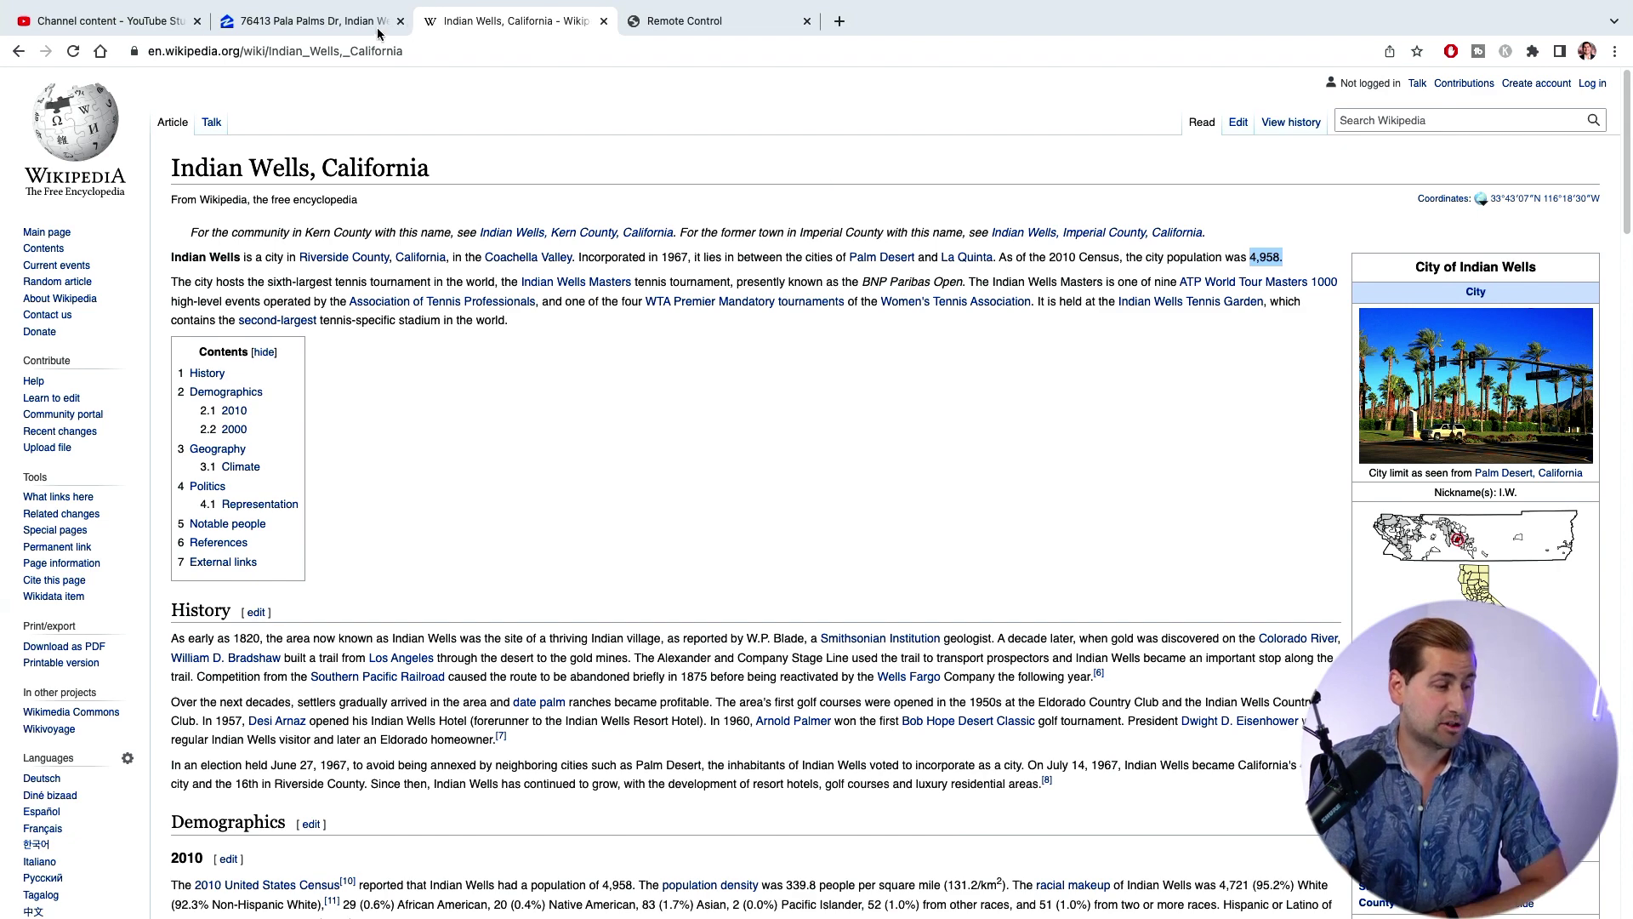
{"action": "left_click", "coordinate": [306, 21]}
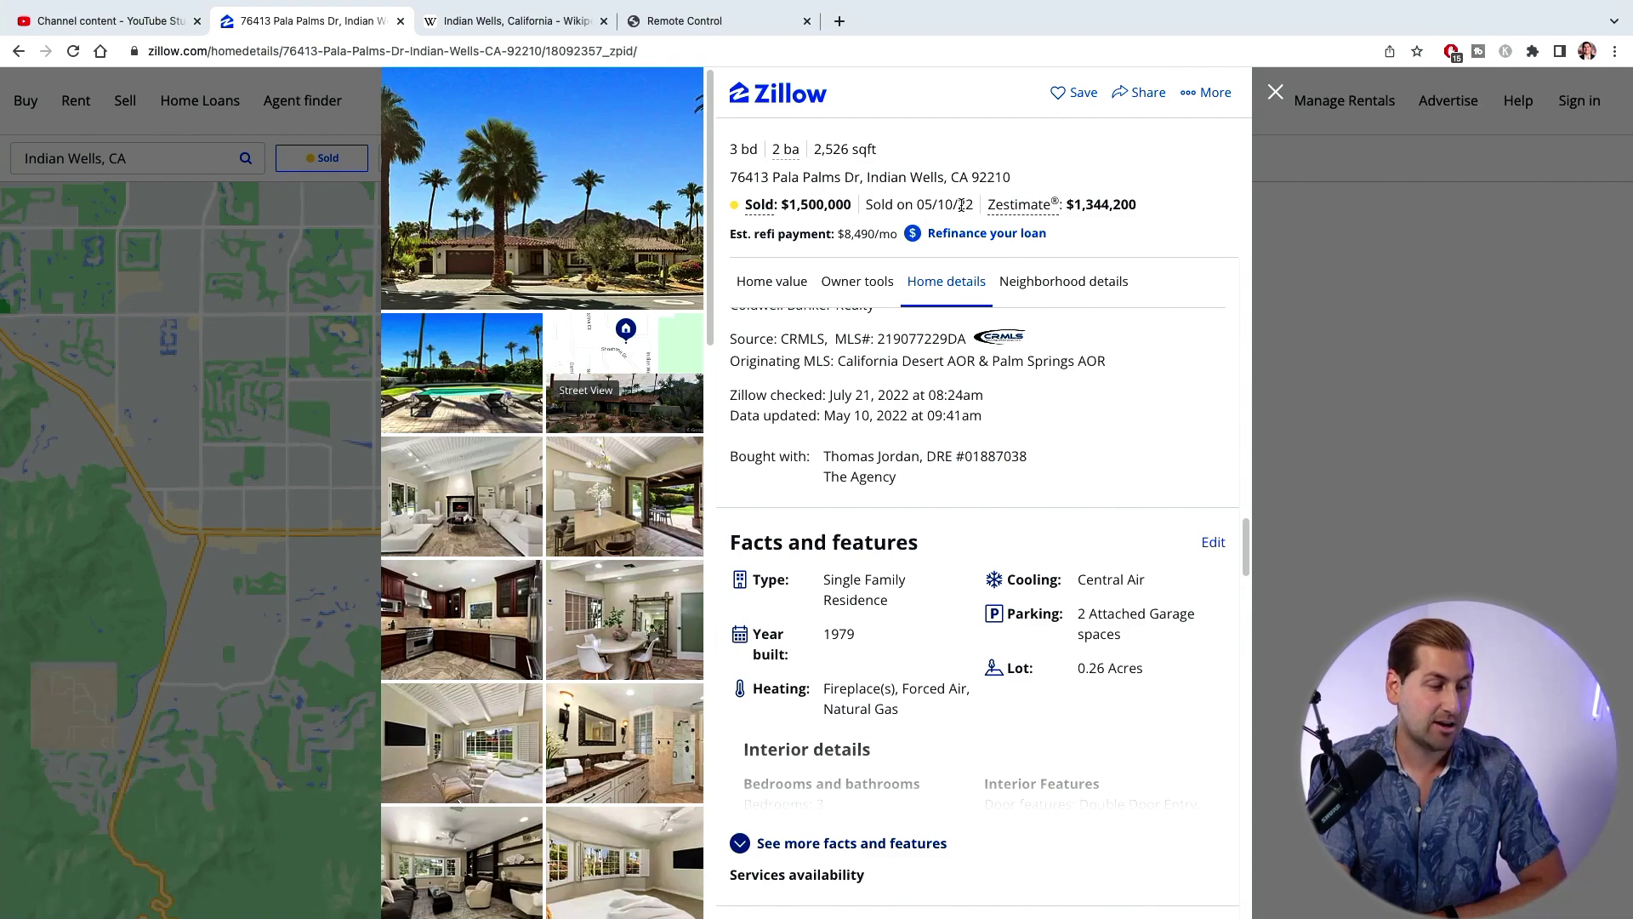
Browse the sold home's gallery photos: the pool, living room and dining room.
{"action": "left_click", "coordinate": [633, 239]}
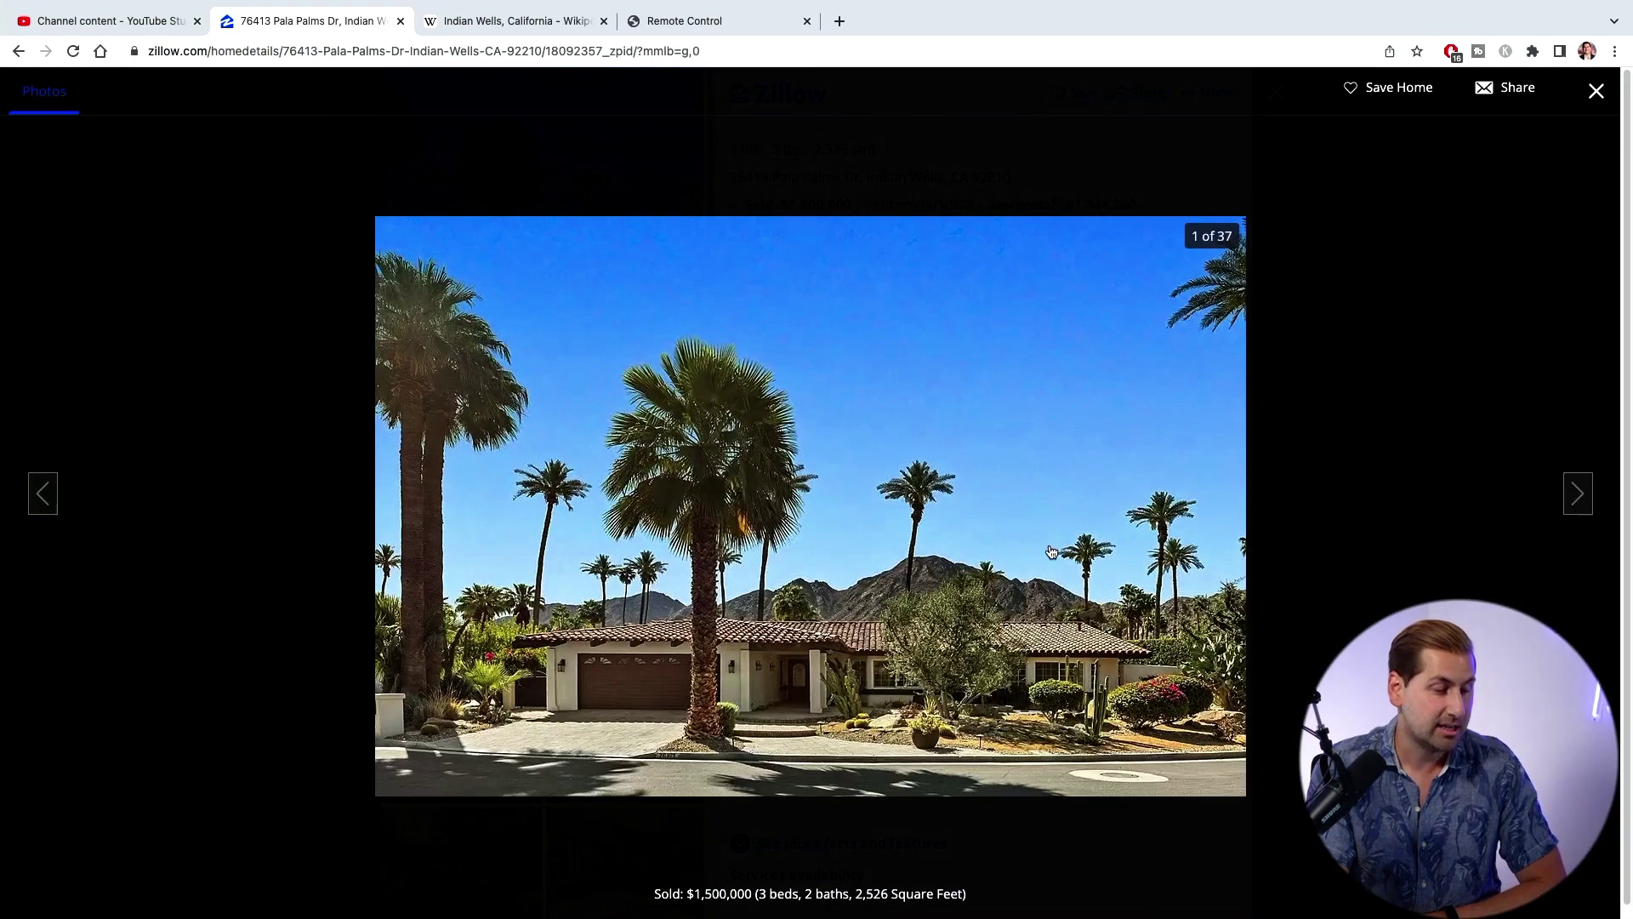
{"action": "left_click", "coordinate": [1588, 494]}
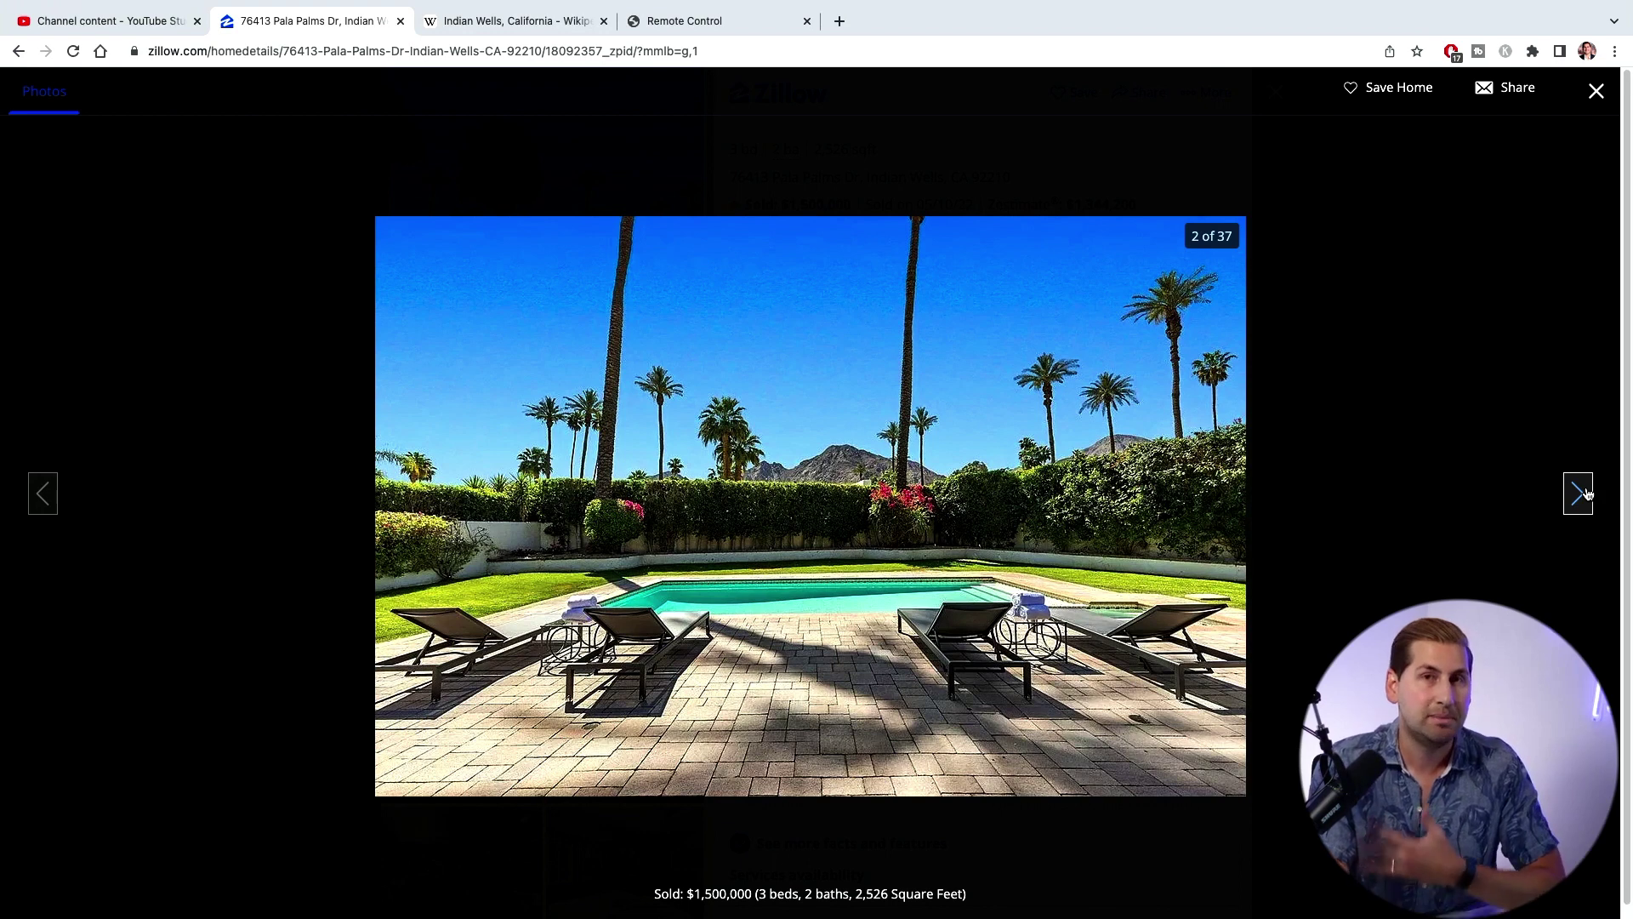
{"action": "left_click", "coordinate": [1588, 494]}
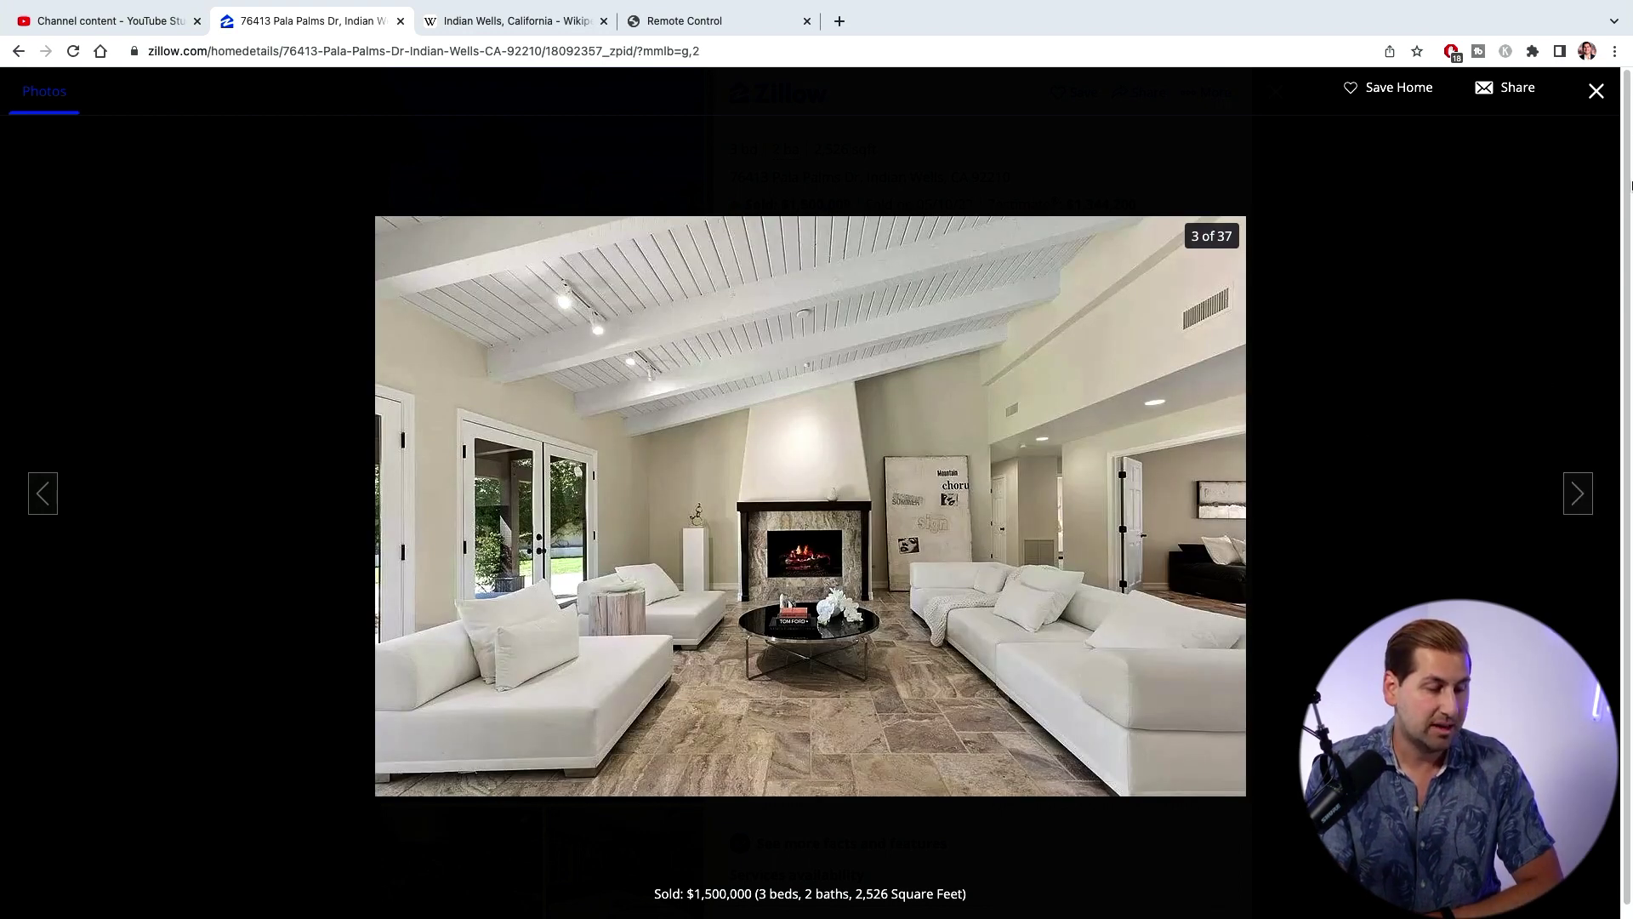
{"action": "left_click", "coordinate": [1578, 496]}
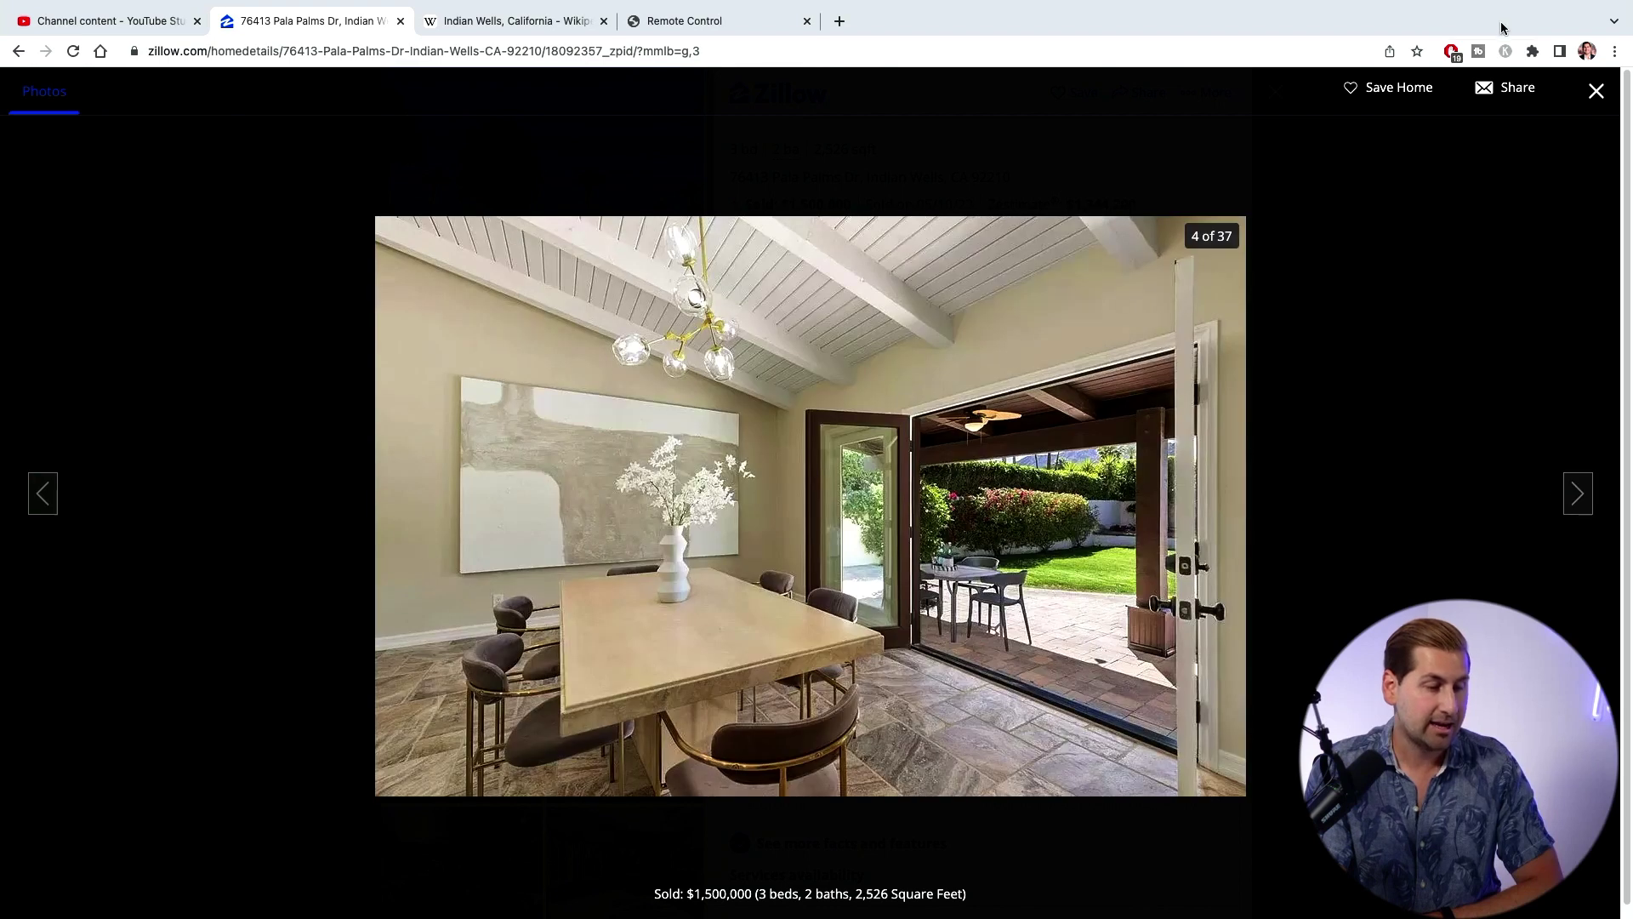
{"action": "left_click", "coordinate": [1596, 91]}
Highlight the buyer's agent details on the listing, then return to YouTube Studio.
{"action": "scroll", "coordinate": [1205, 434], "scroll_direction": "down", "scroll_amount": 1}
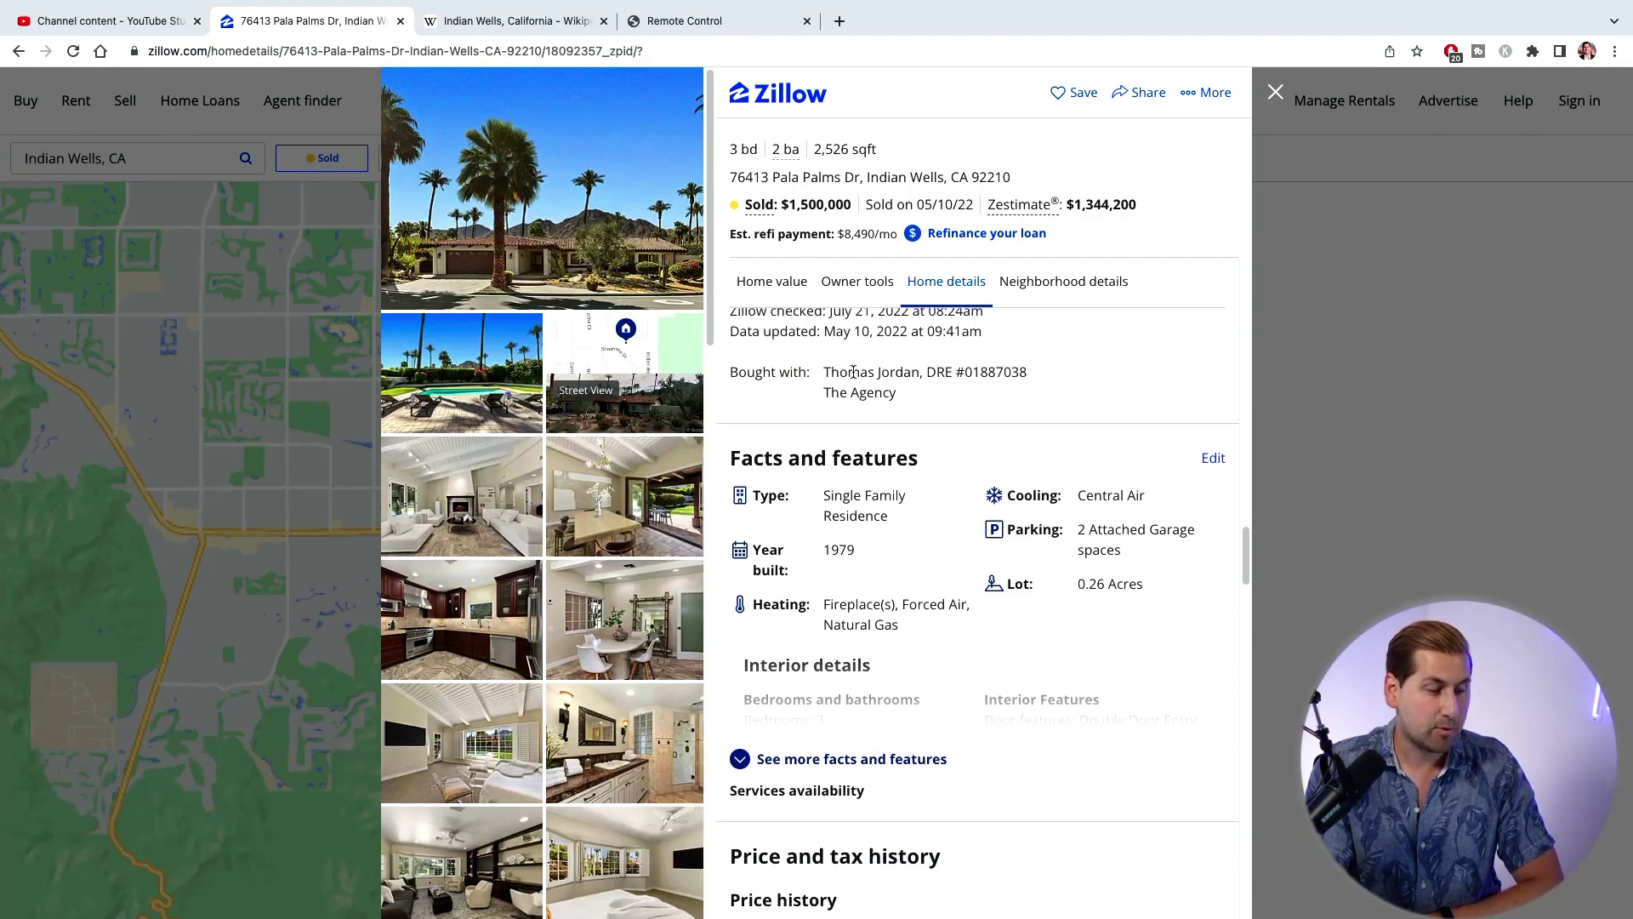
{"action": "left_click_drag", "start_coordinate": [831, 374], "coordinate": [936, 391]}
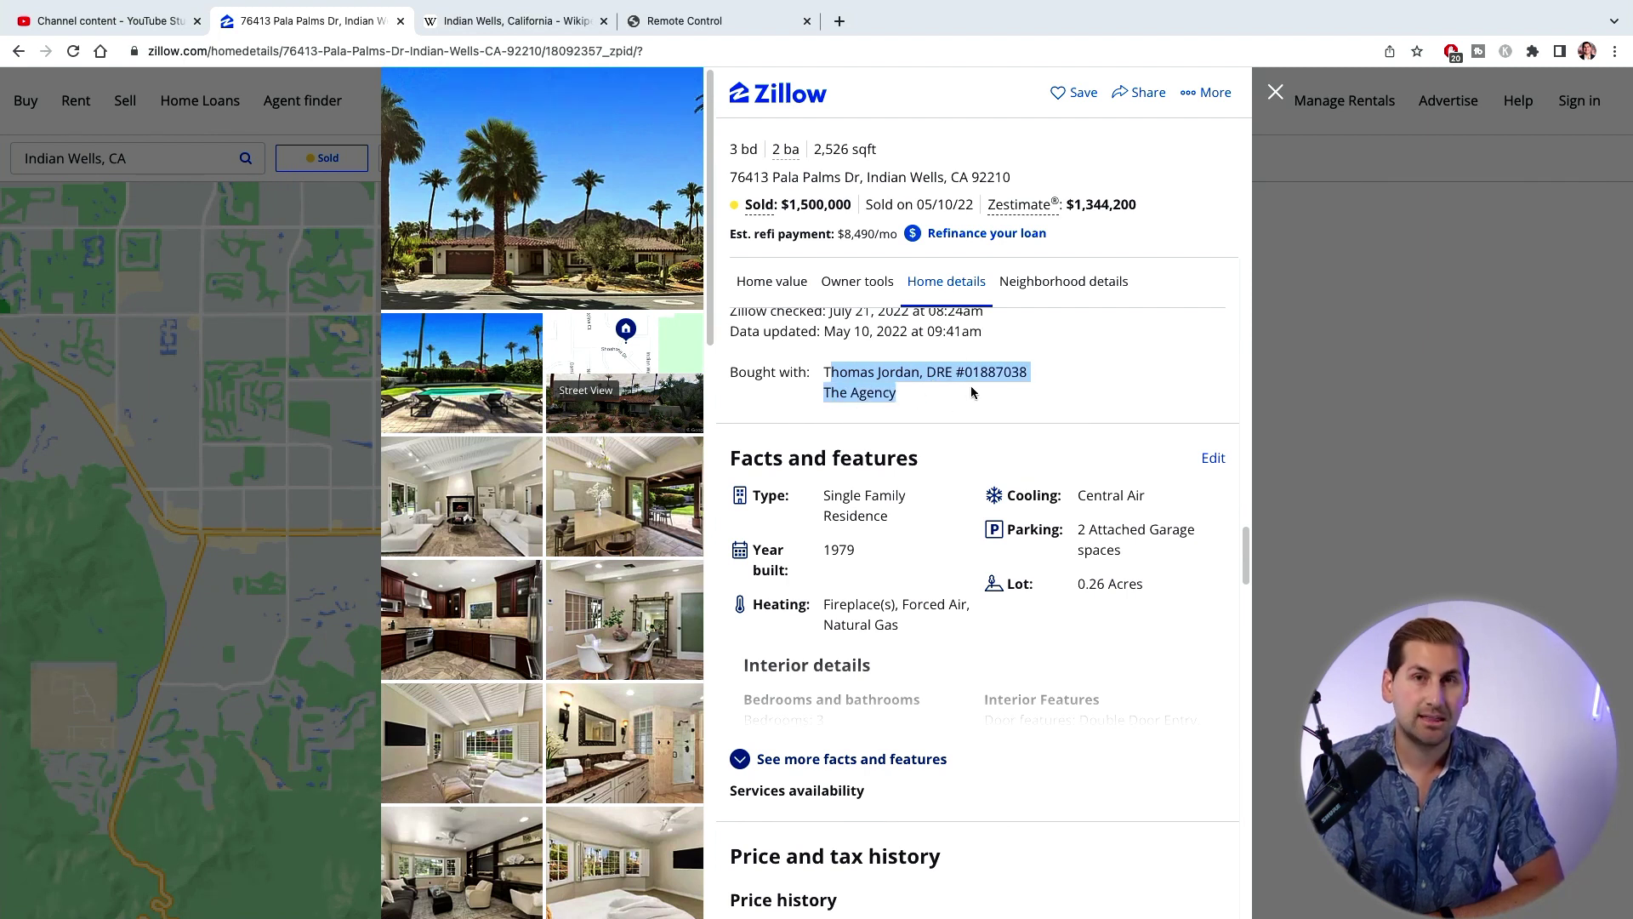
{"action": "left_click", "coordinate": [933, 379]}
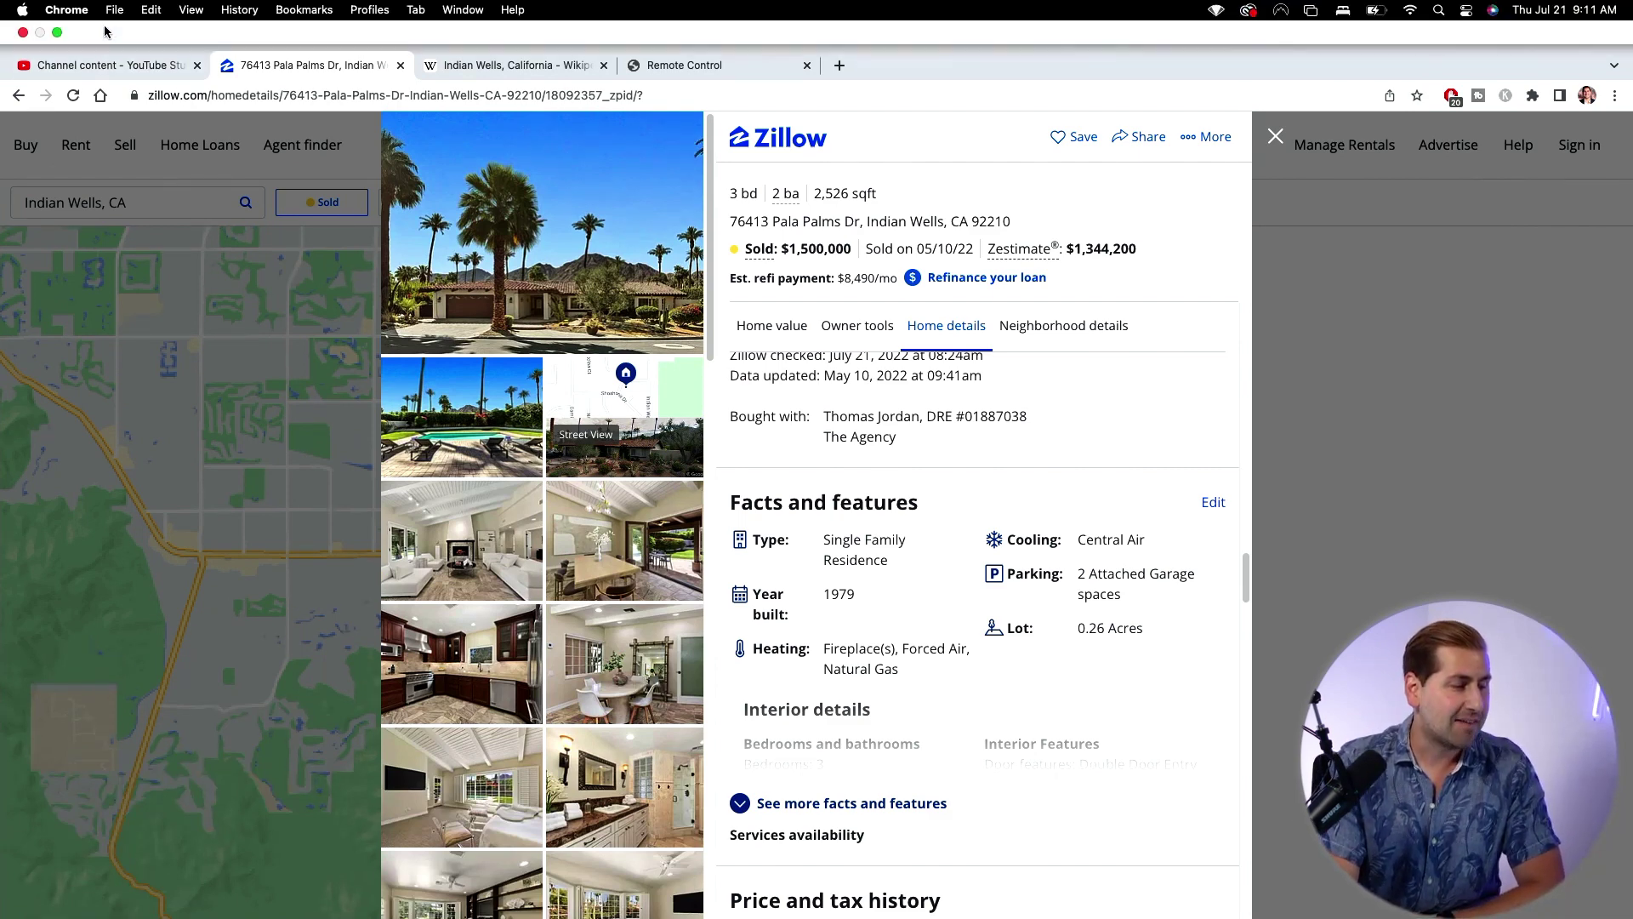
{"action": "left_click", "coordinate": [111, 58]}
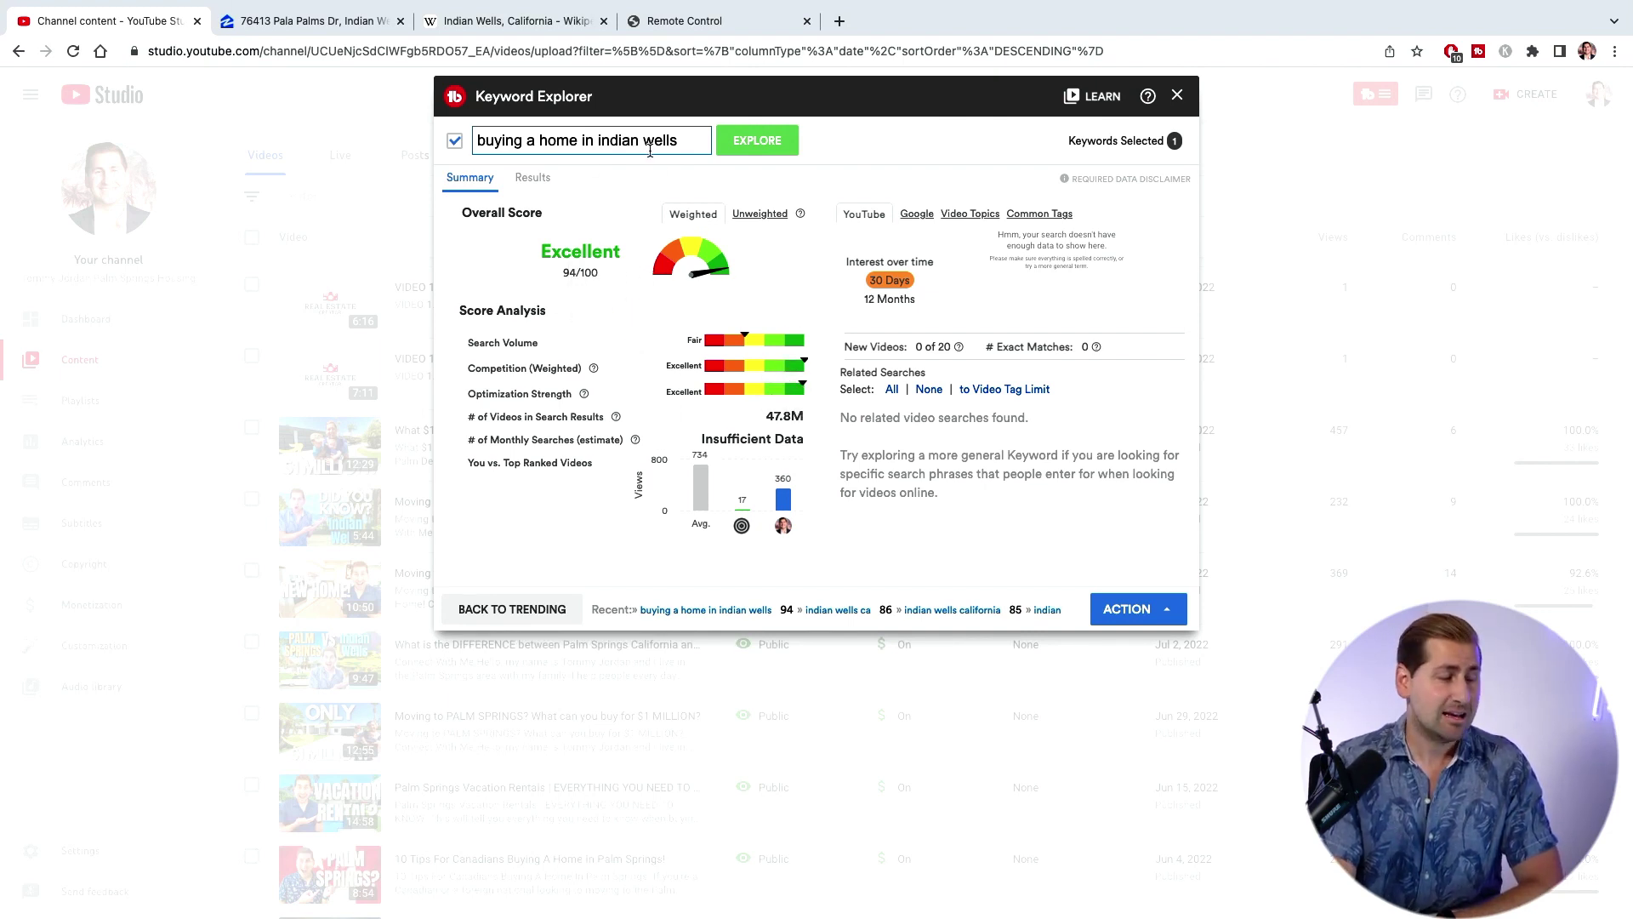
Explore 'buying a home in indian wells ca', which scores Excellent 100/100.
{"action": "left_click", "coordinate": [679, 142]}
{"action": "type", "text": "c"}
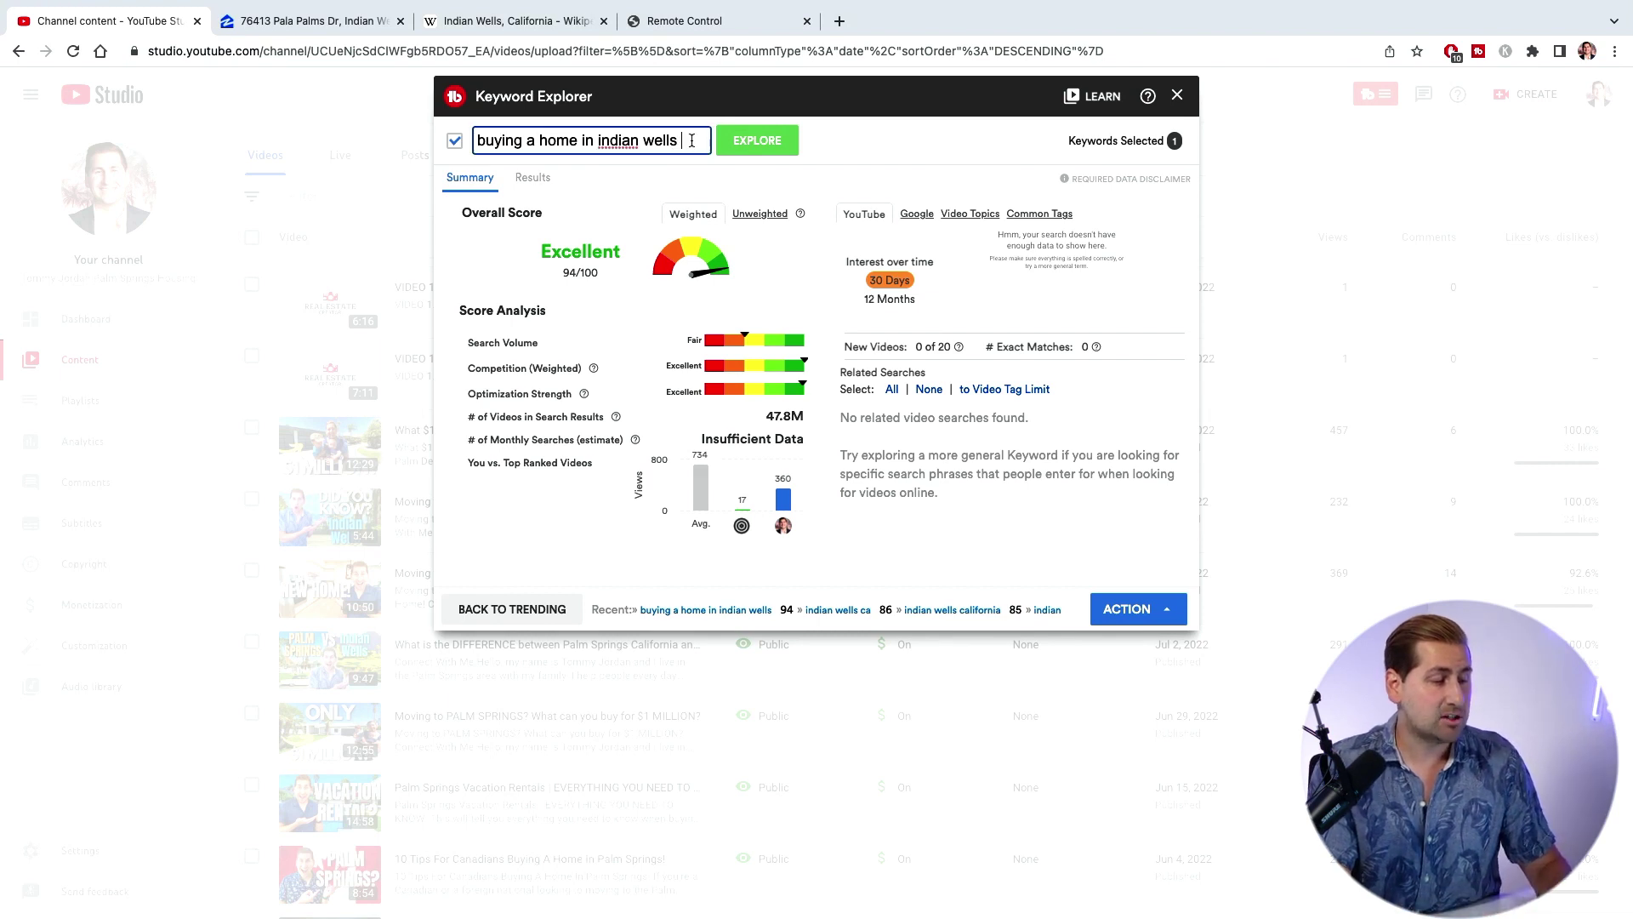
{"action": "type", "text": "a"}
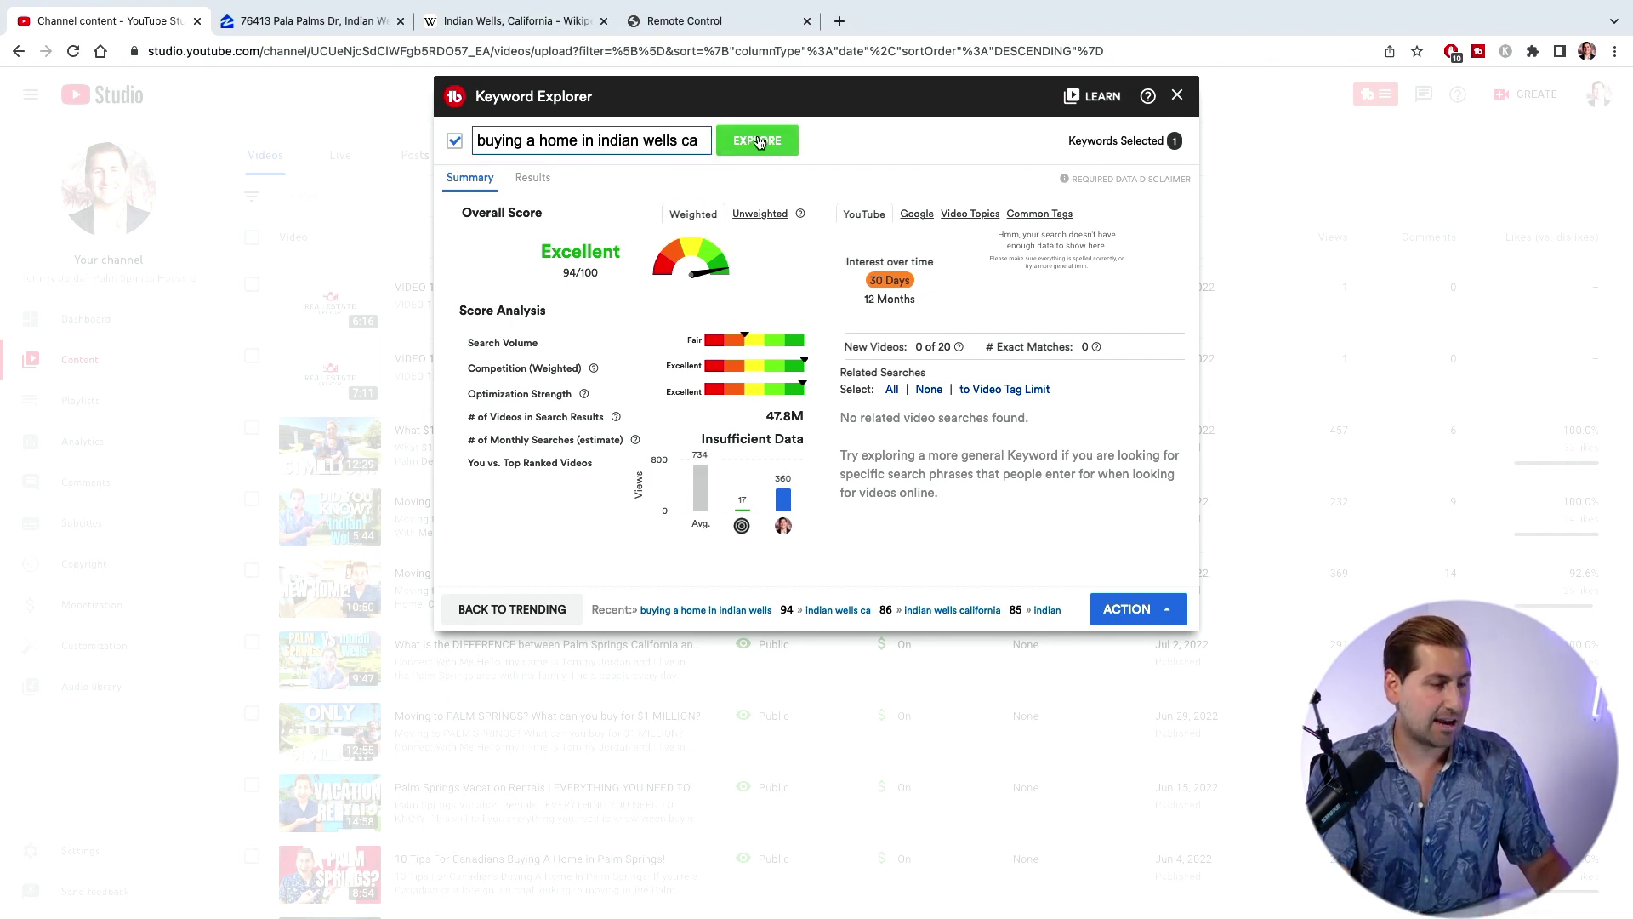
{"action": "left_click", "coordinate": [757, 140]}
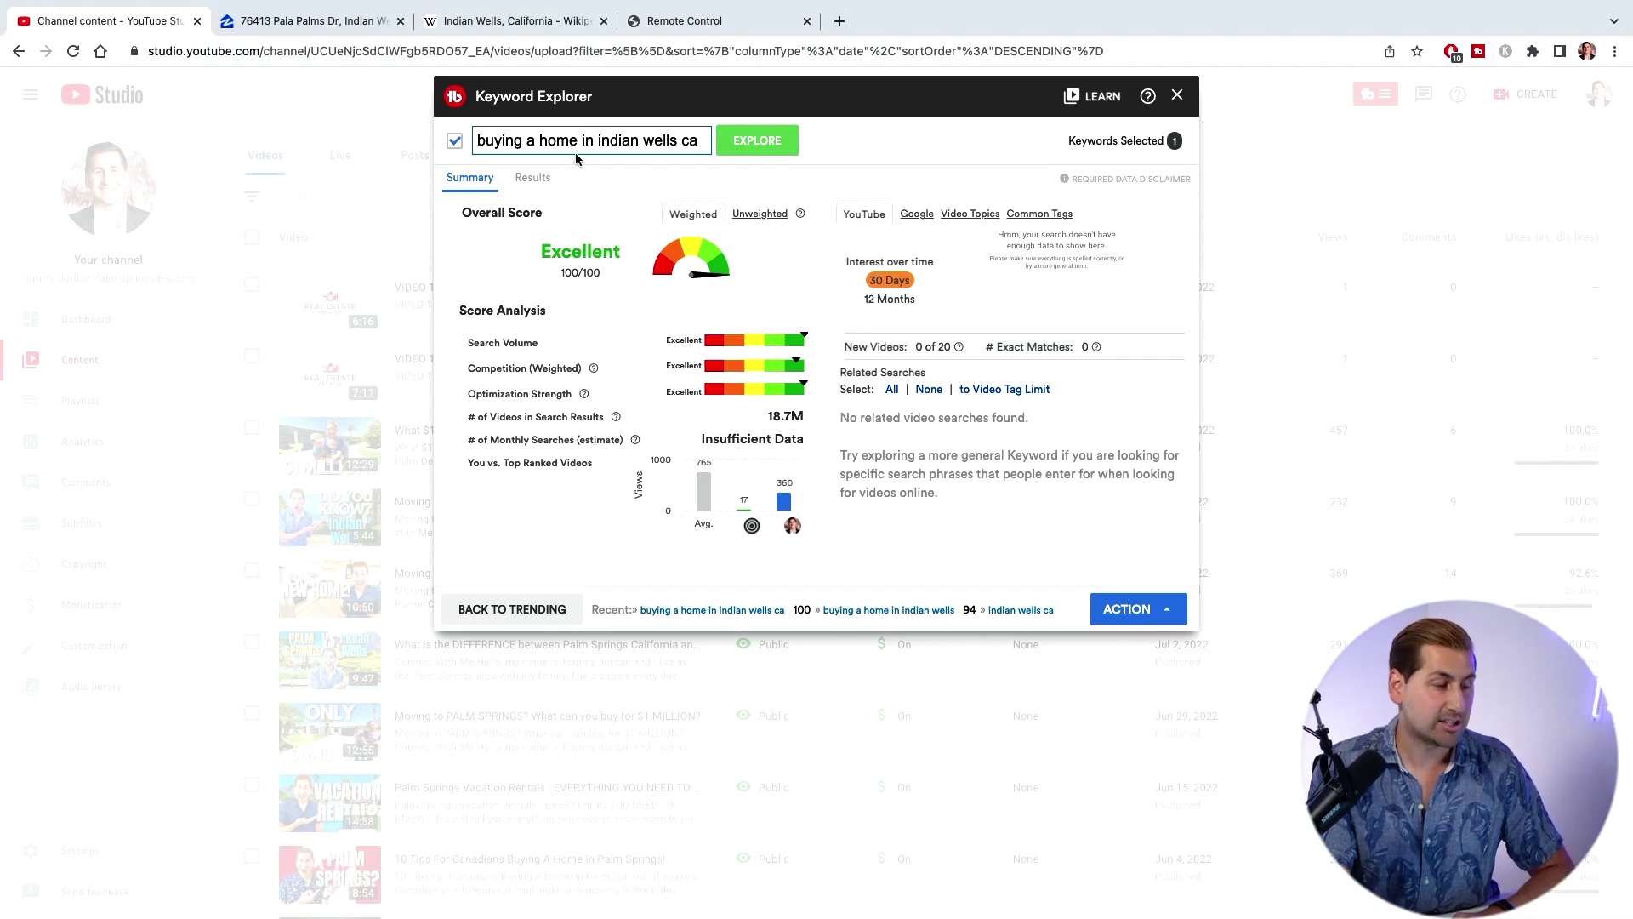
{"action": "left_click_drag", "start_coordinate": [580, 143], "coordinate": [560, 146]}
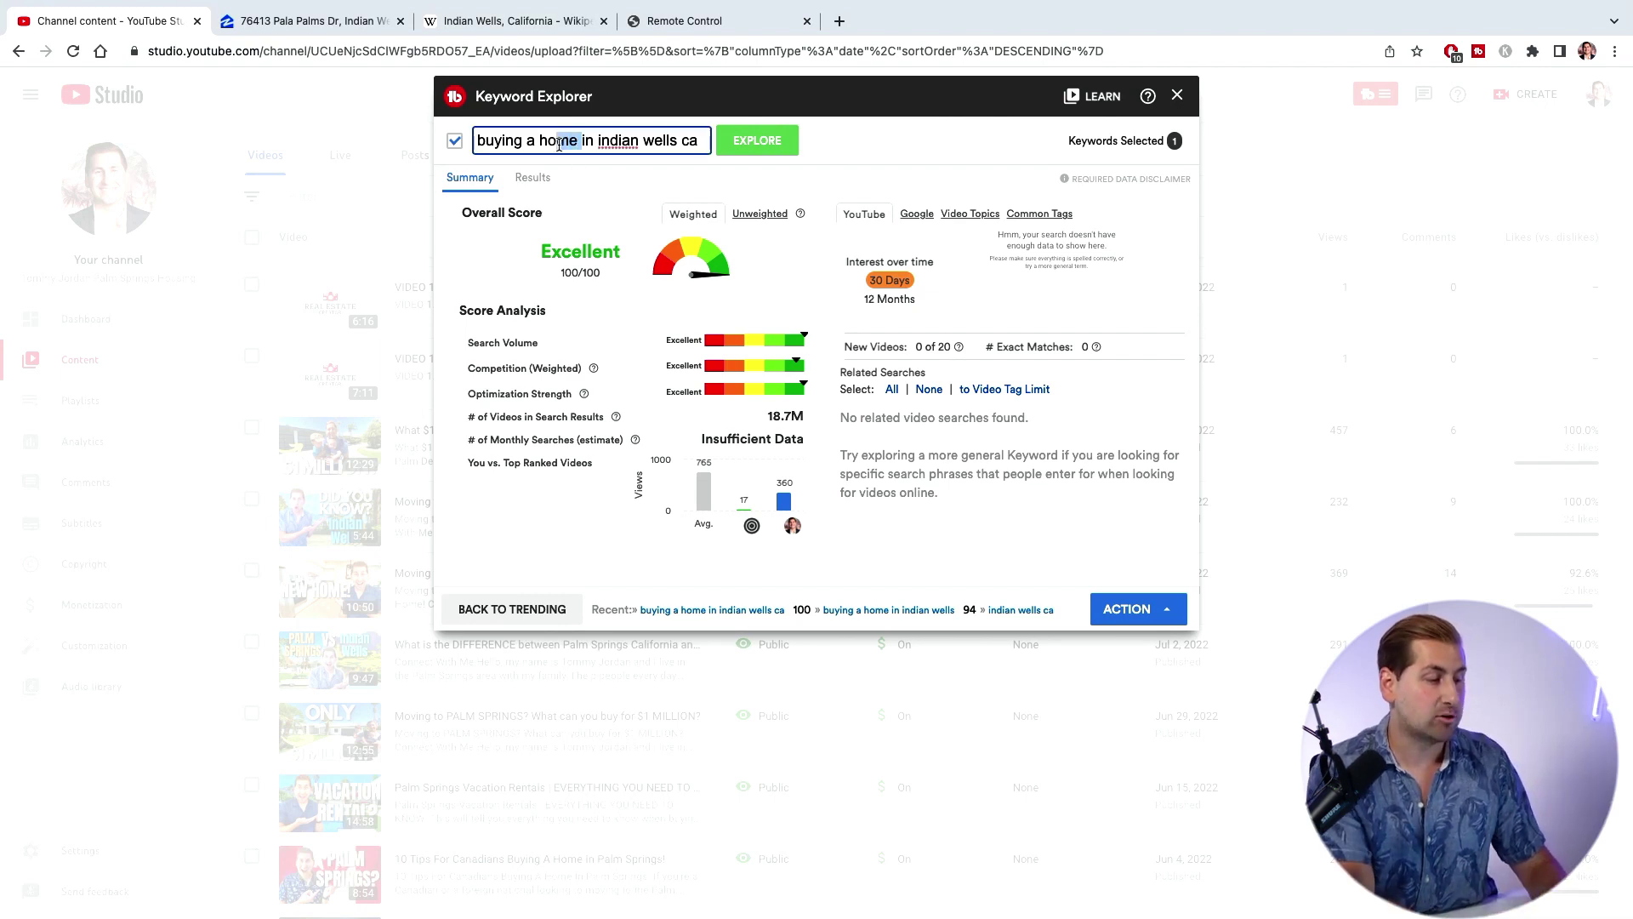
Change the keyword to 'buying a house in indian wells ca' and analyse it.
{"action": "type", "text": "use"}
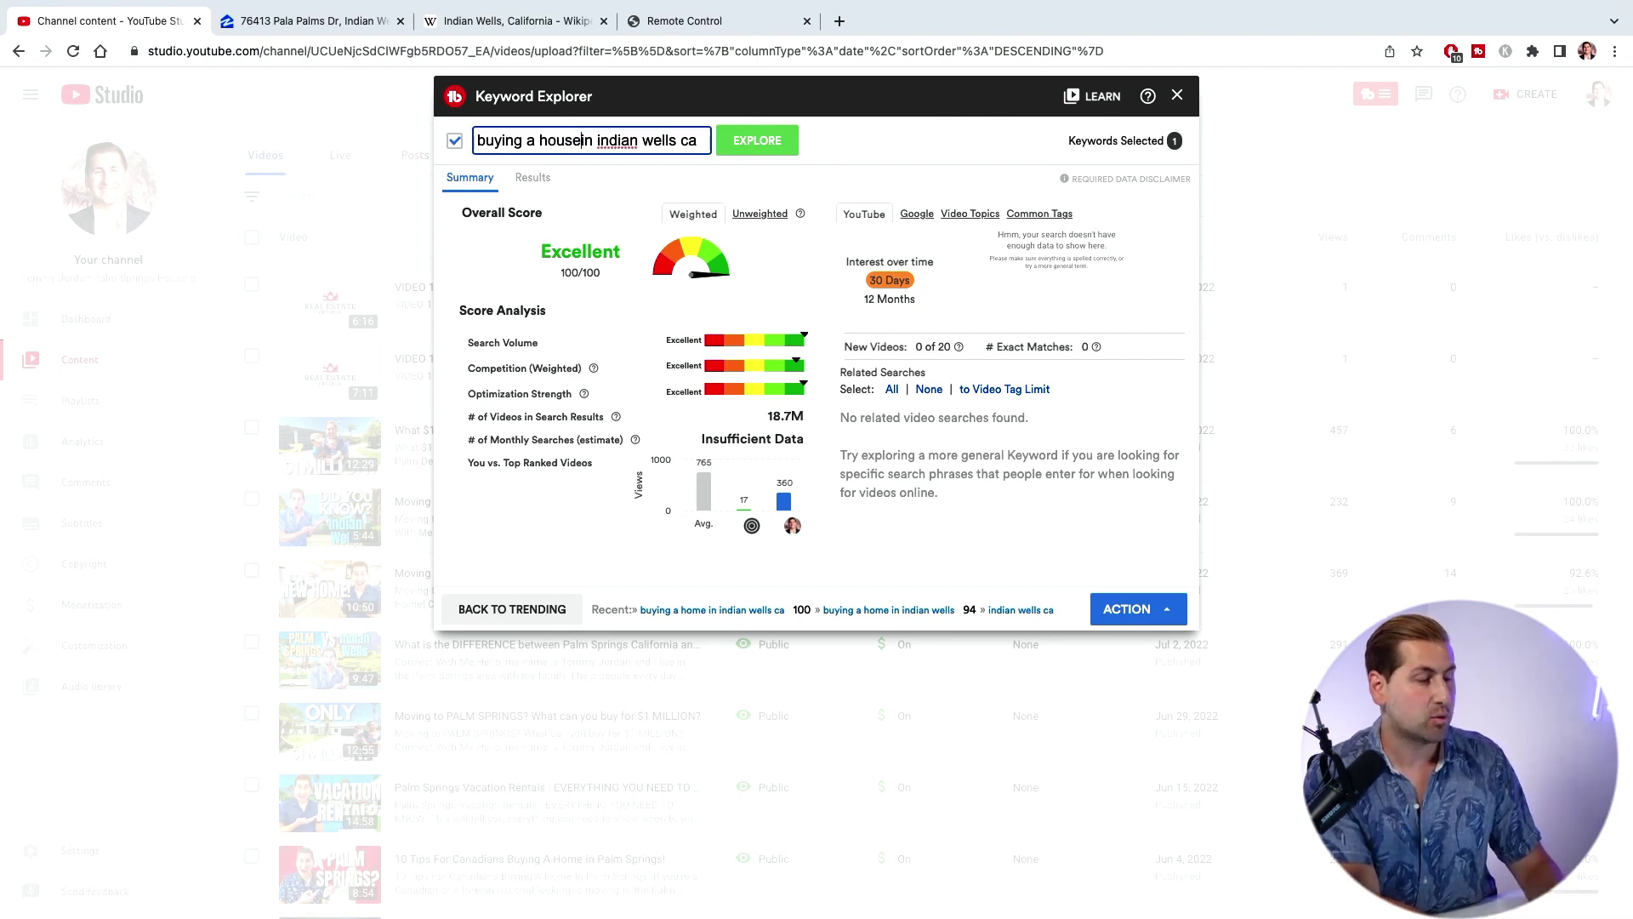
{"action": "key", "text": "Return"}
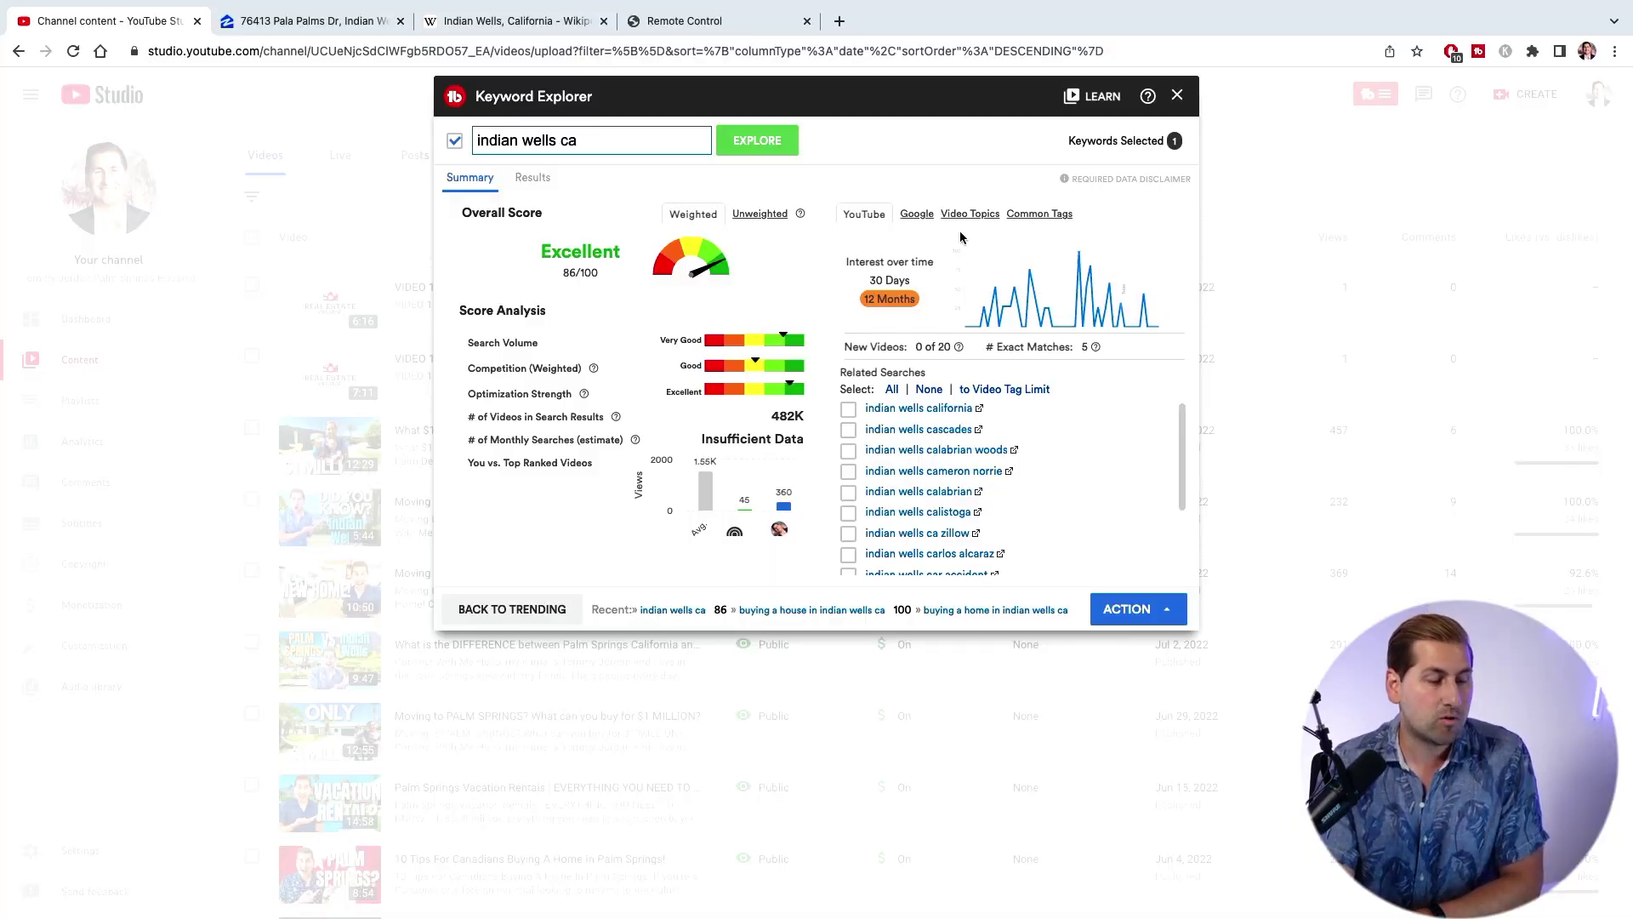
View Google search interest and related video topics for 'indian wells ca'.
{"action": "left_click", "coordinate": [927, 219]}
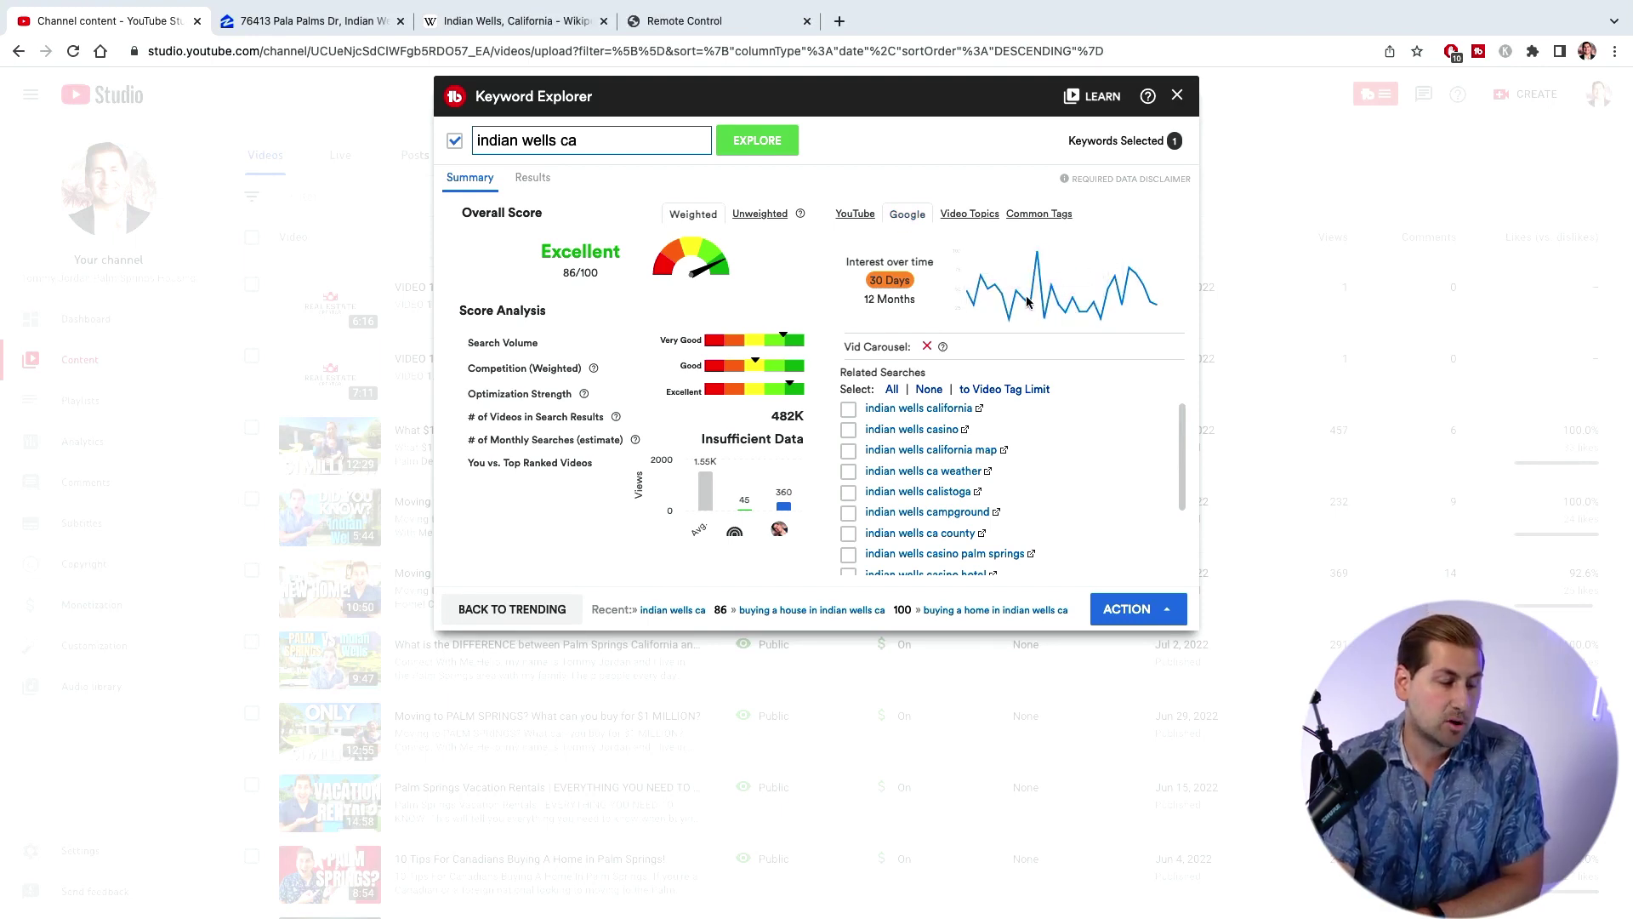
{"action": "left_click", "coordinate": [969, 213]}
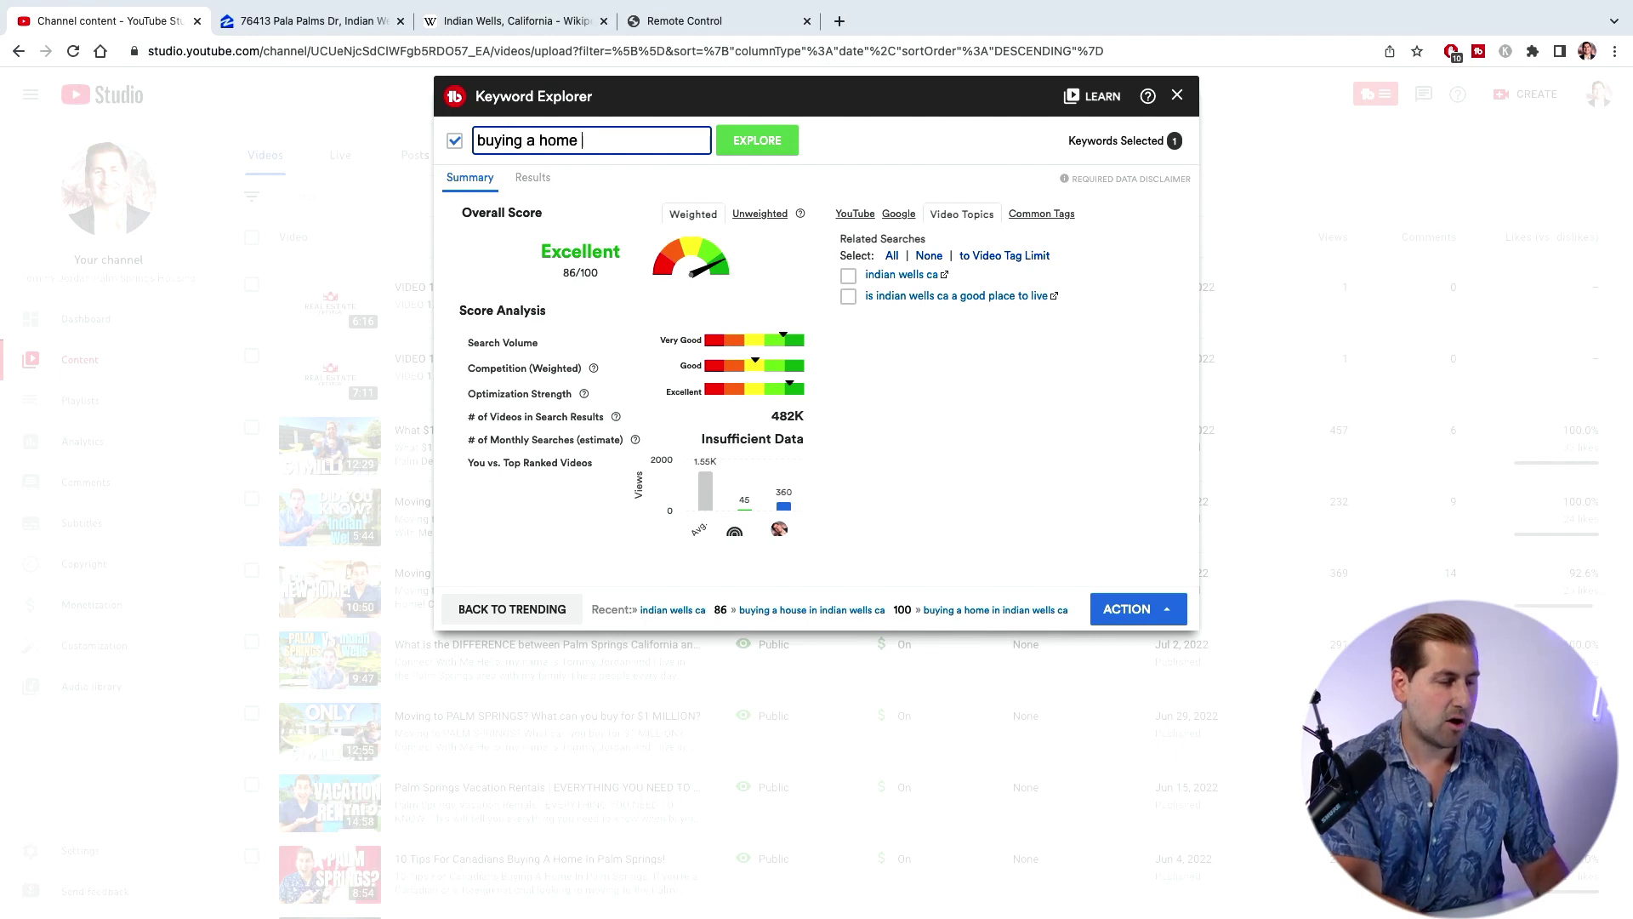
Analyse 'buying a home in palm springs' (95/100) and list its common tags.
{"action": "type", "text": "gs"}
{"action": "key", "text": "Return"}
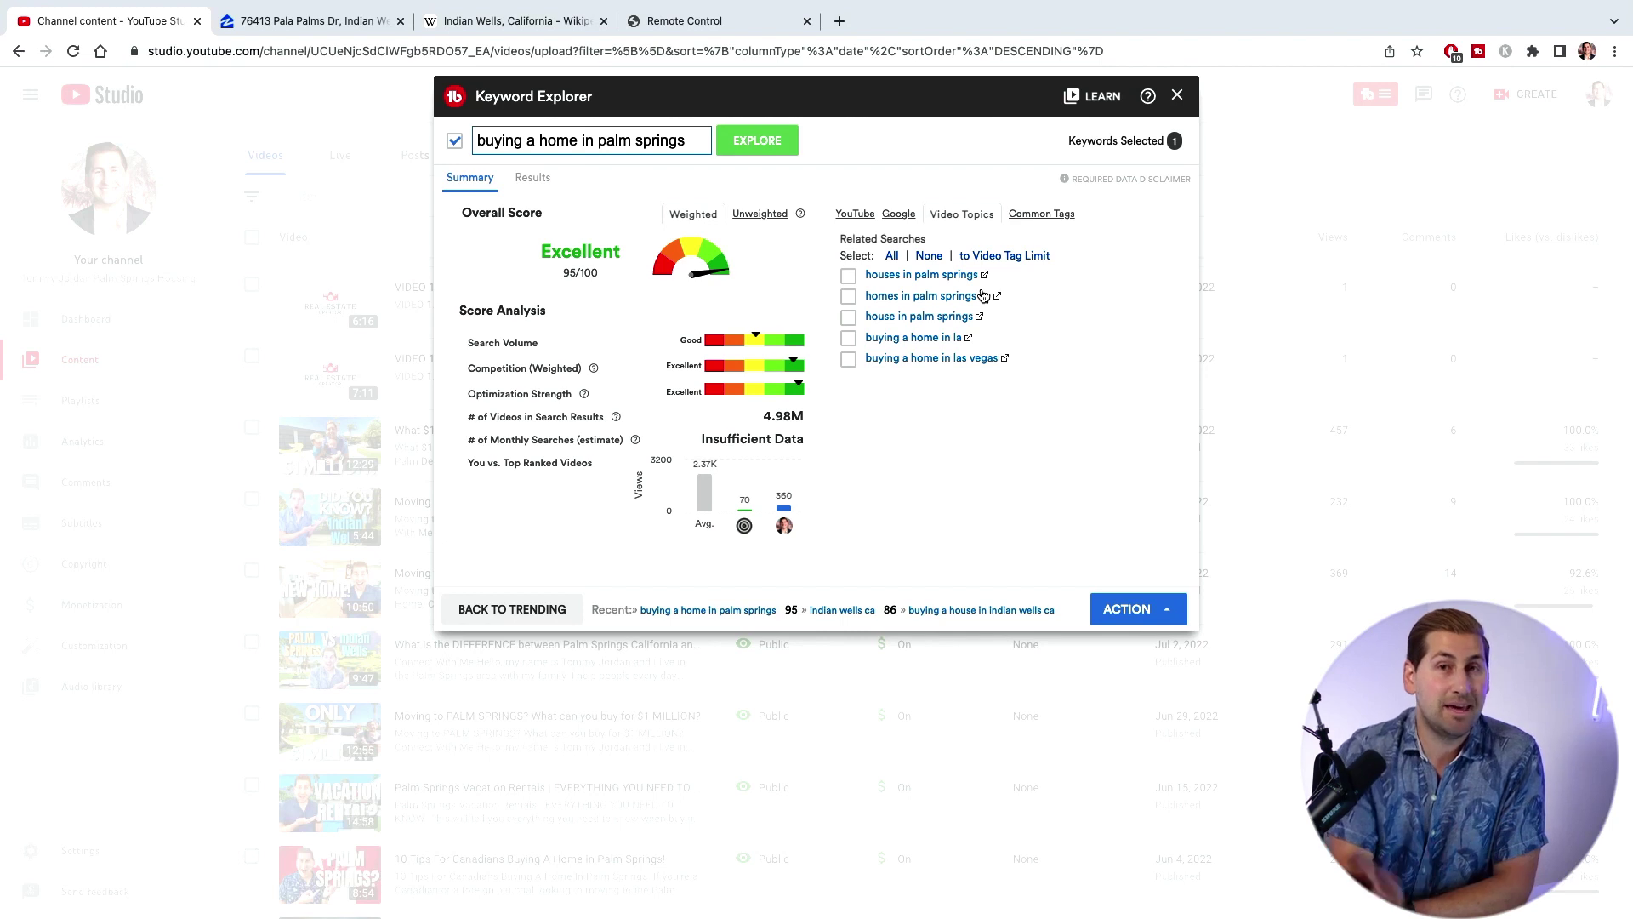
{"action": "left_click", "coordinate": [1040, 215]}
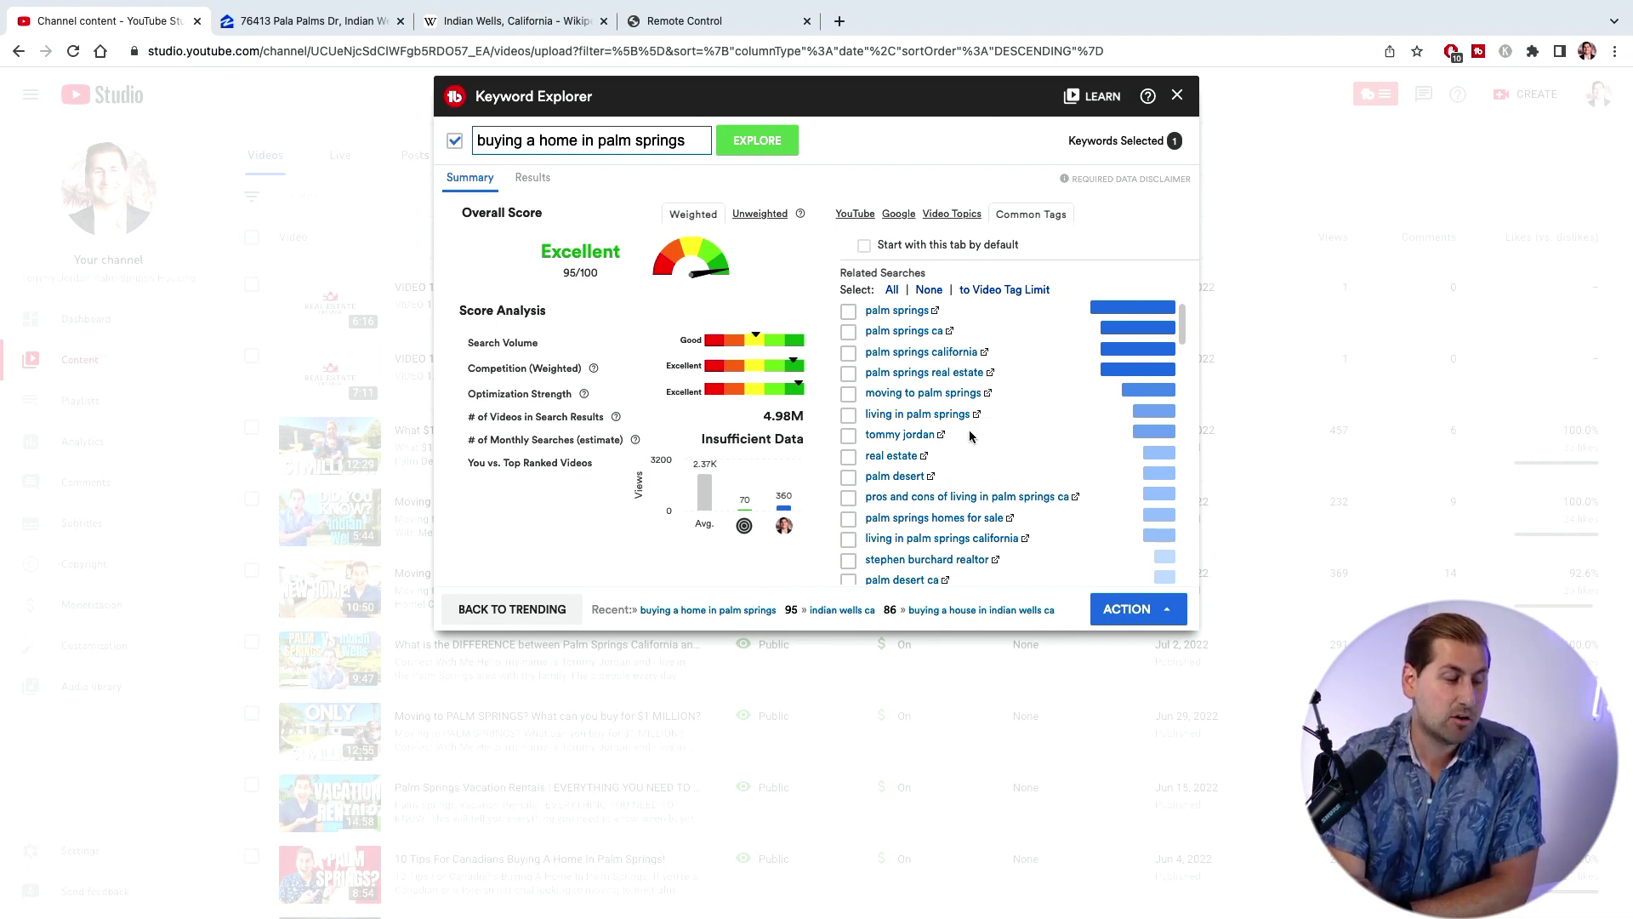
Scroll through the palm springs common tags list.
{"action": "scroll", "coordinate": [952, 506], "scroll_direction": "down", "scroll_amount": 3}
{"action": "scroll", "coordinate": [985, 438], "scroll_direction": "up", "scroll_amount": 5}
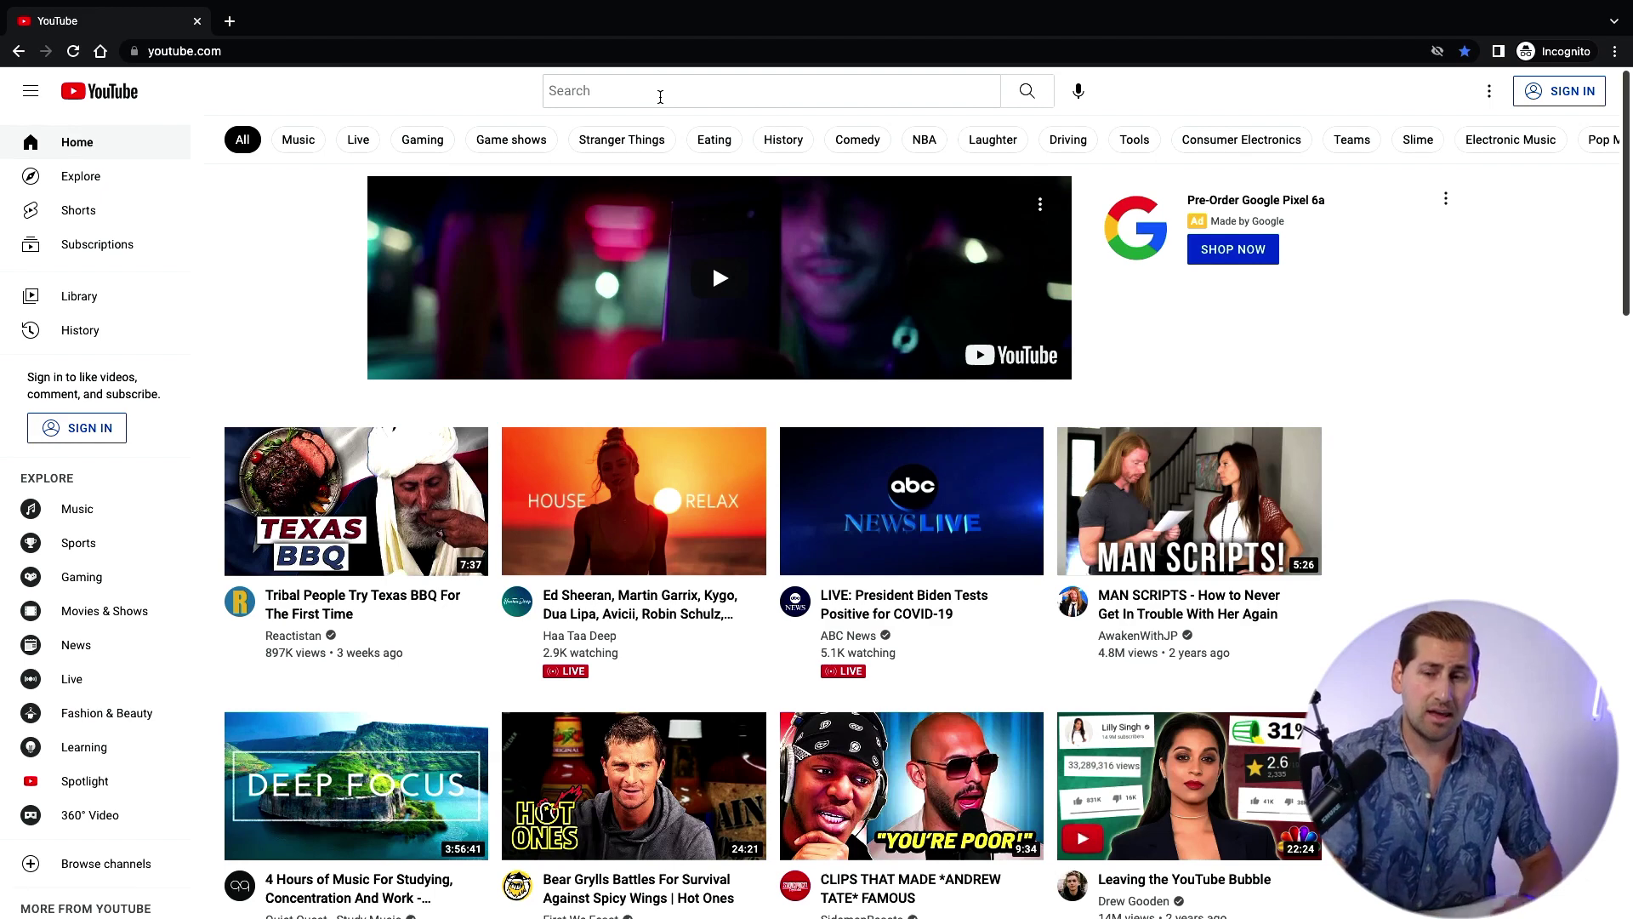
Search incognito YouTube for 'indian wells' and scroll through the results.
{"action": "left_click", "coordinate": [660, 96]}
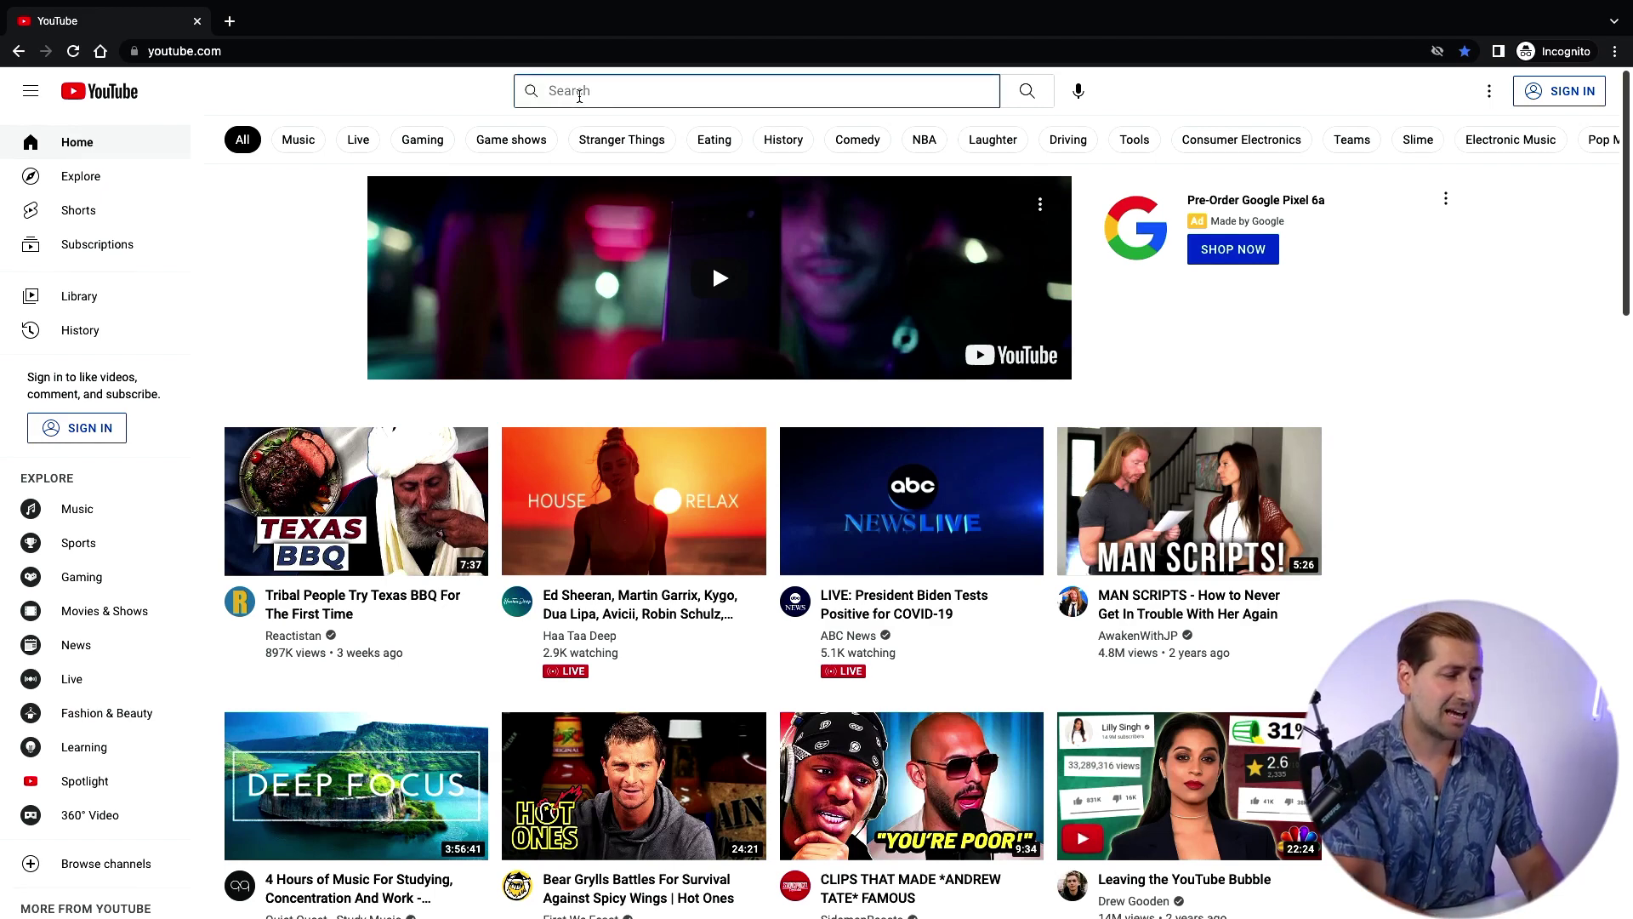
{"action": "type", "text": "indian wells"}
{"action": "key", "text": "Return"}
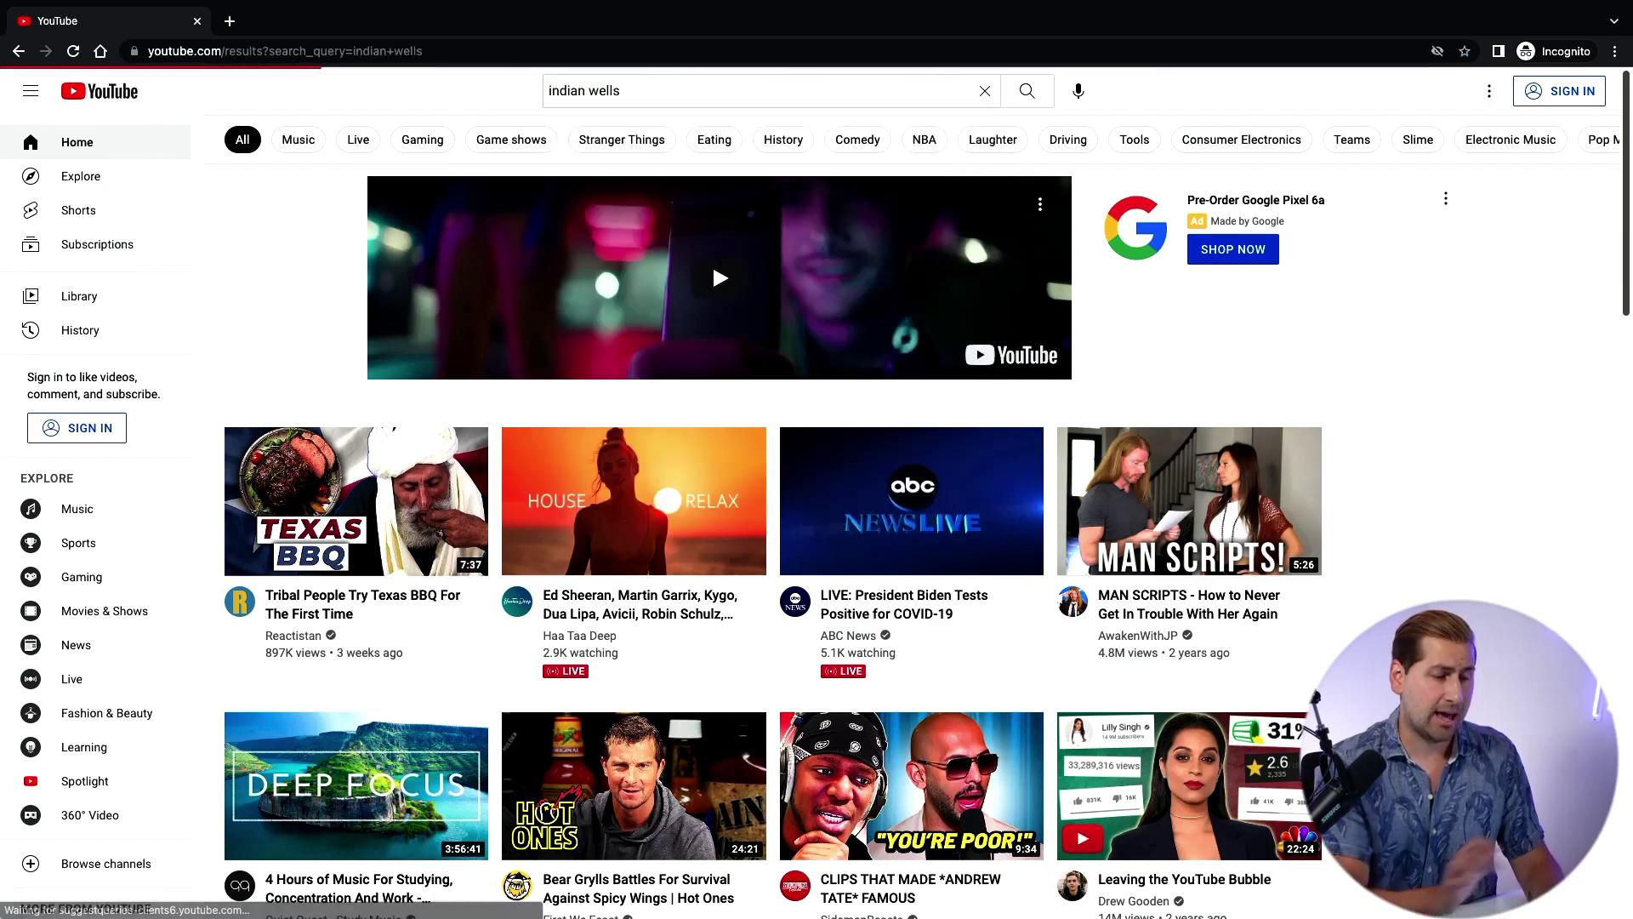
{"action": "scroll", "coordinate": [977, 423], "scroll_direction": "down", "scroll_amount": 7}
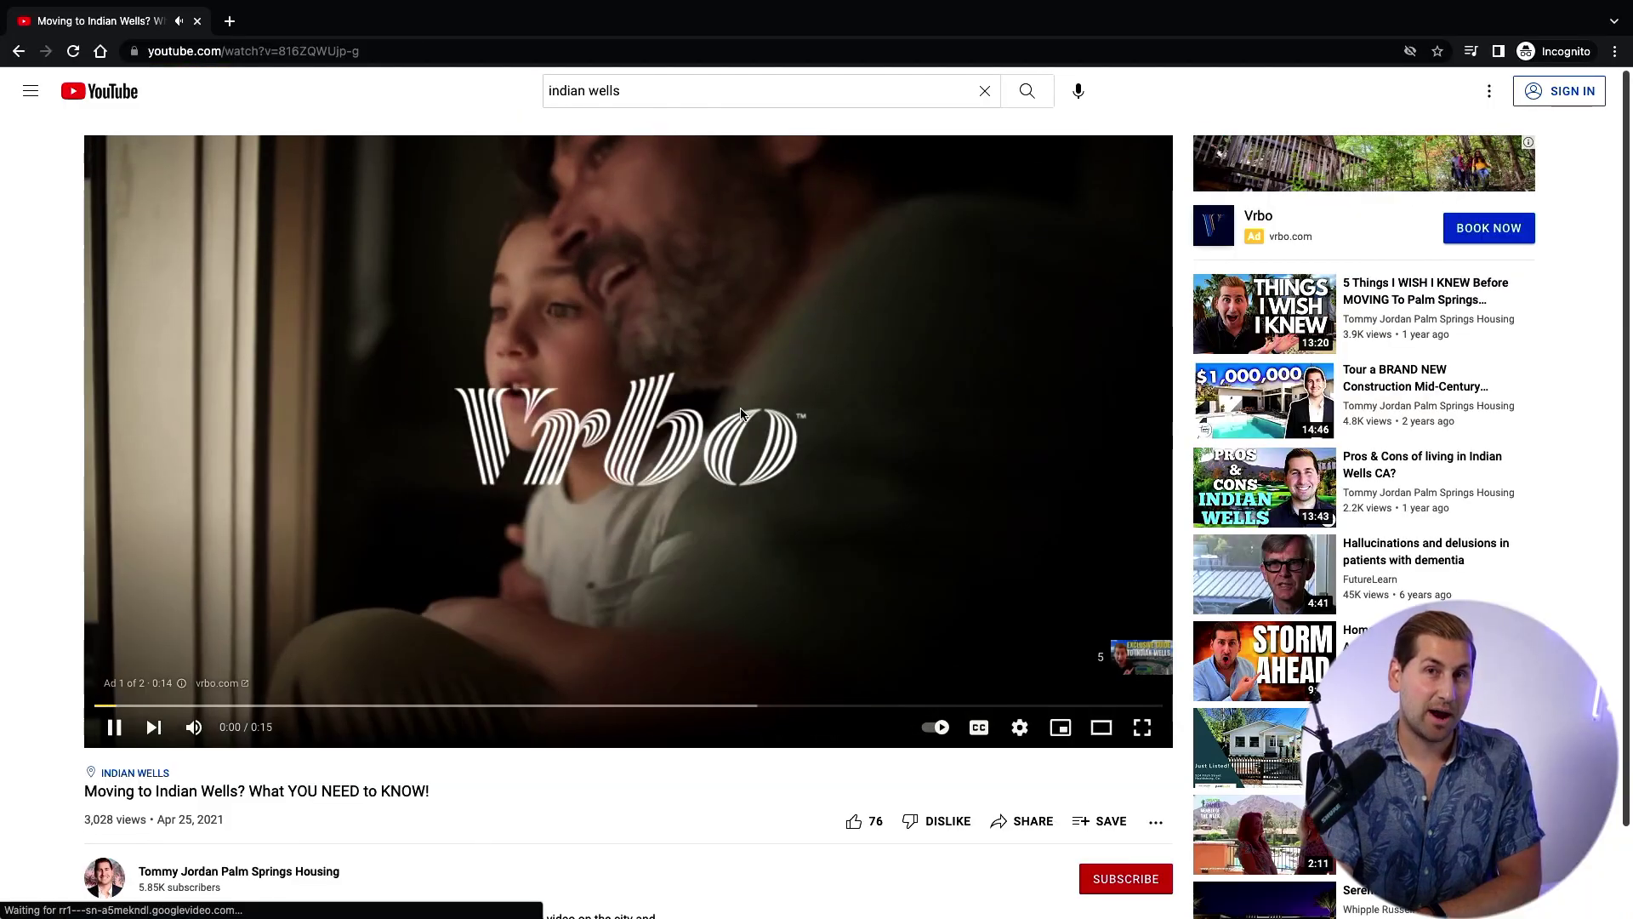
Pause the ad, then follow suggested Indian Wells Pros & Cons and Cost of Living videos.
{"action": "left_click", "coordinate": [706, 489]}
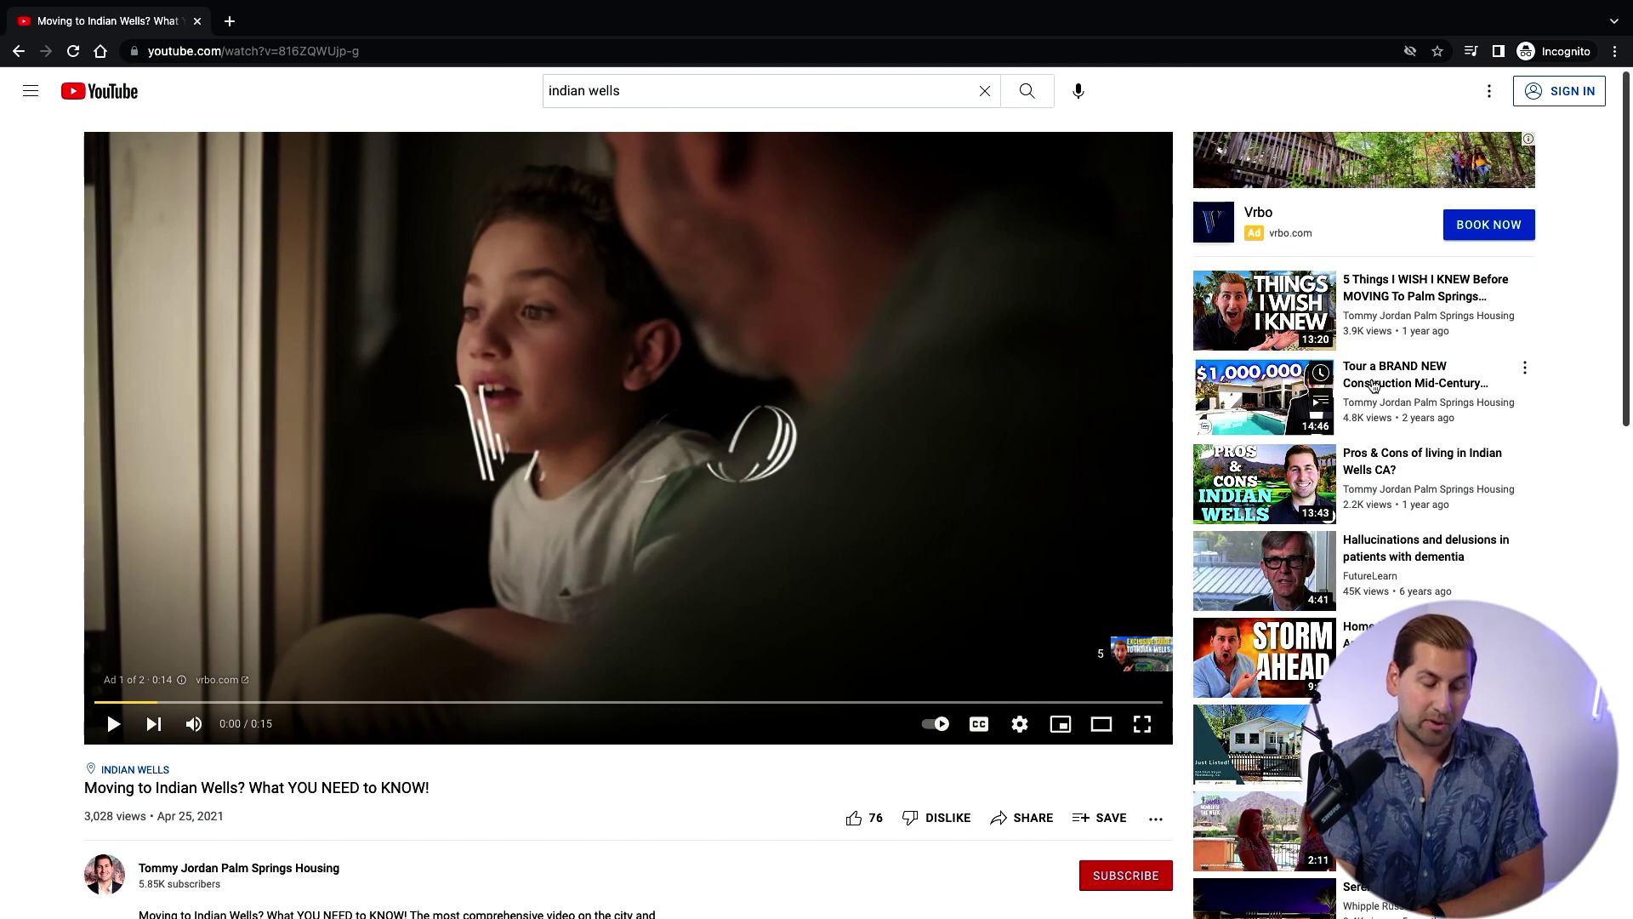
{"action": "scroll", "coordinate": [1595, 515], "scroll_direction": "down", "scroll_amount": 1}
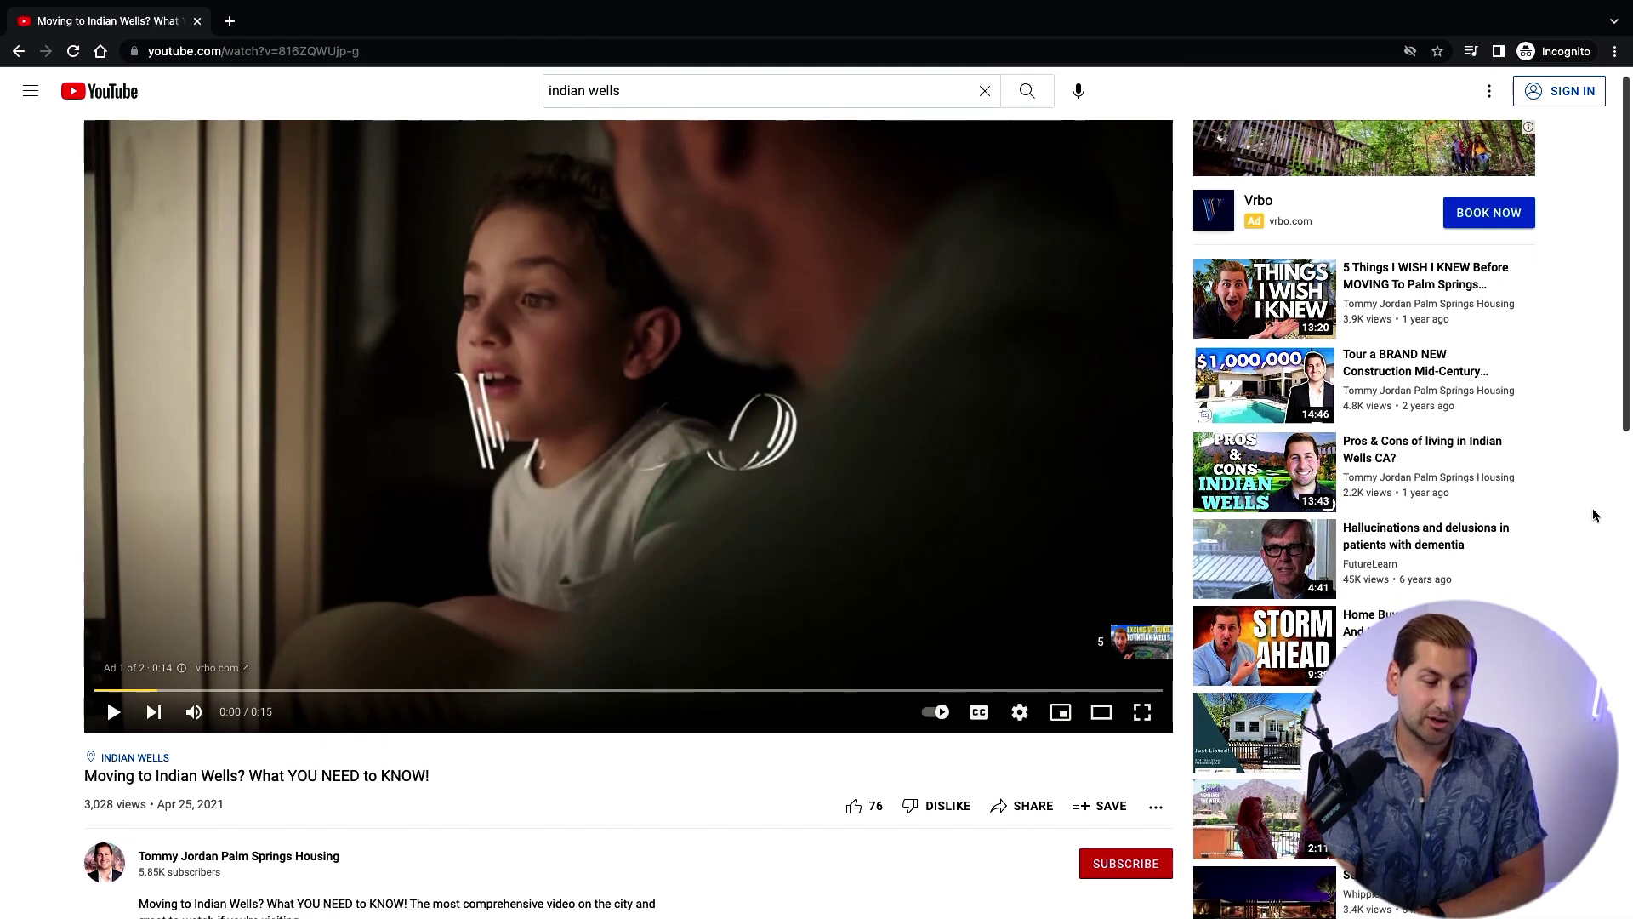
{"action": "left_click", "coordinate": [1463, 470]}
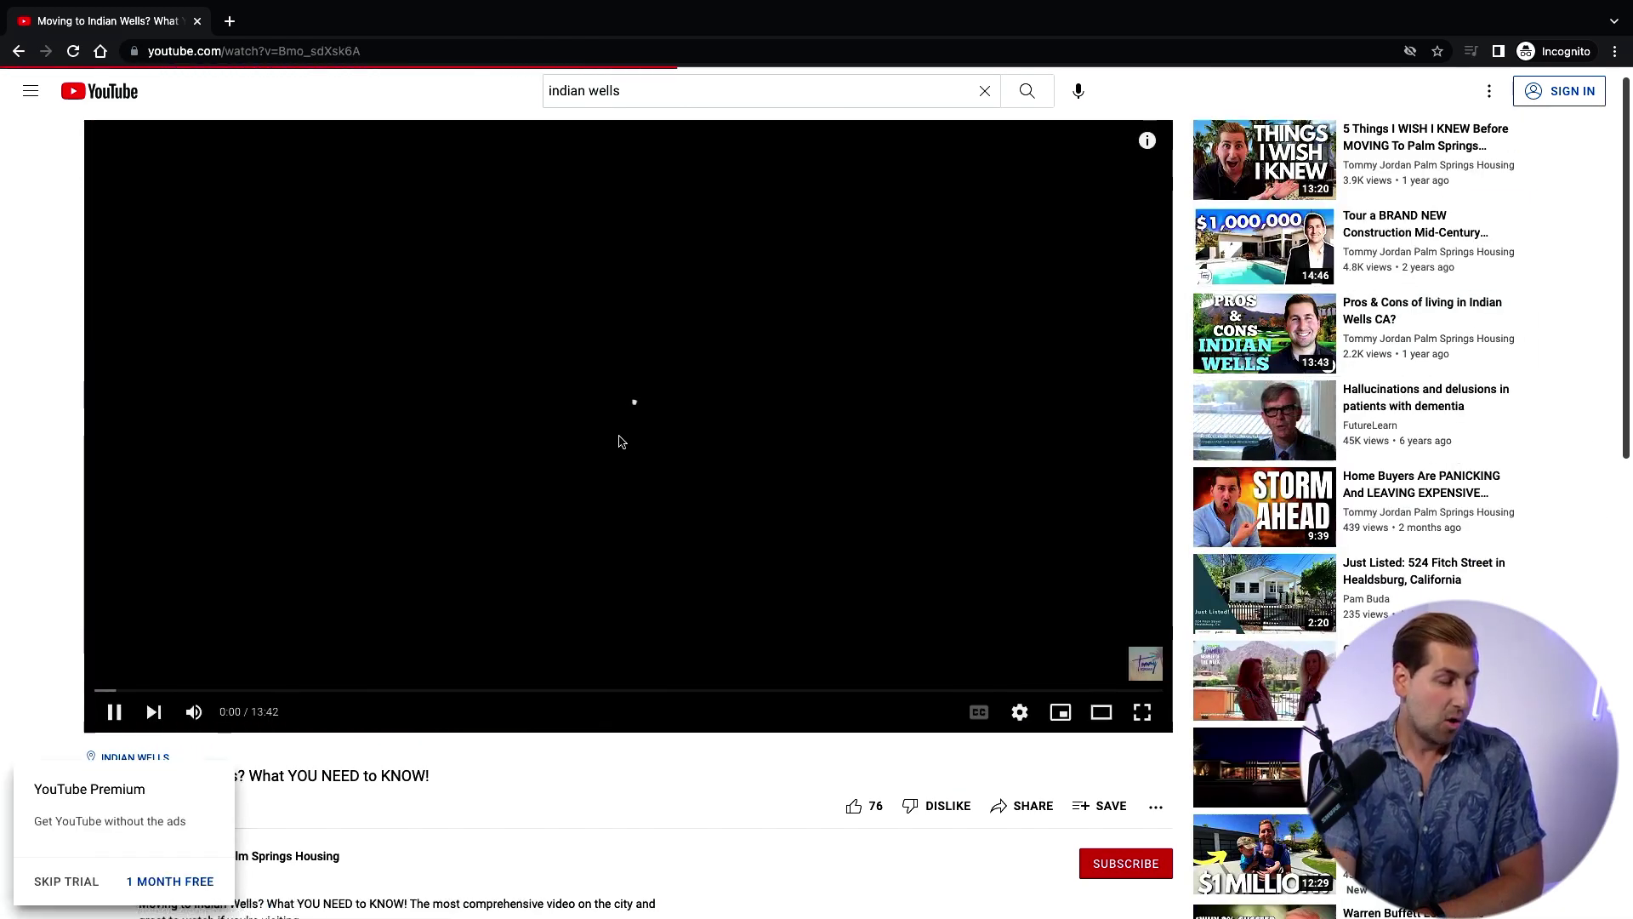
{"action": "left_click", "coordinate": [619, 442]}
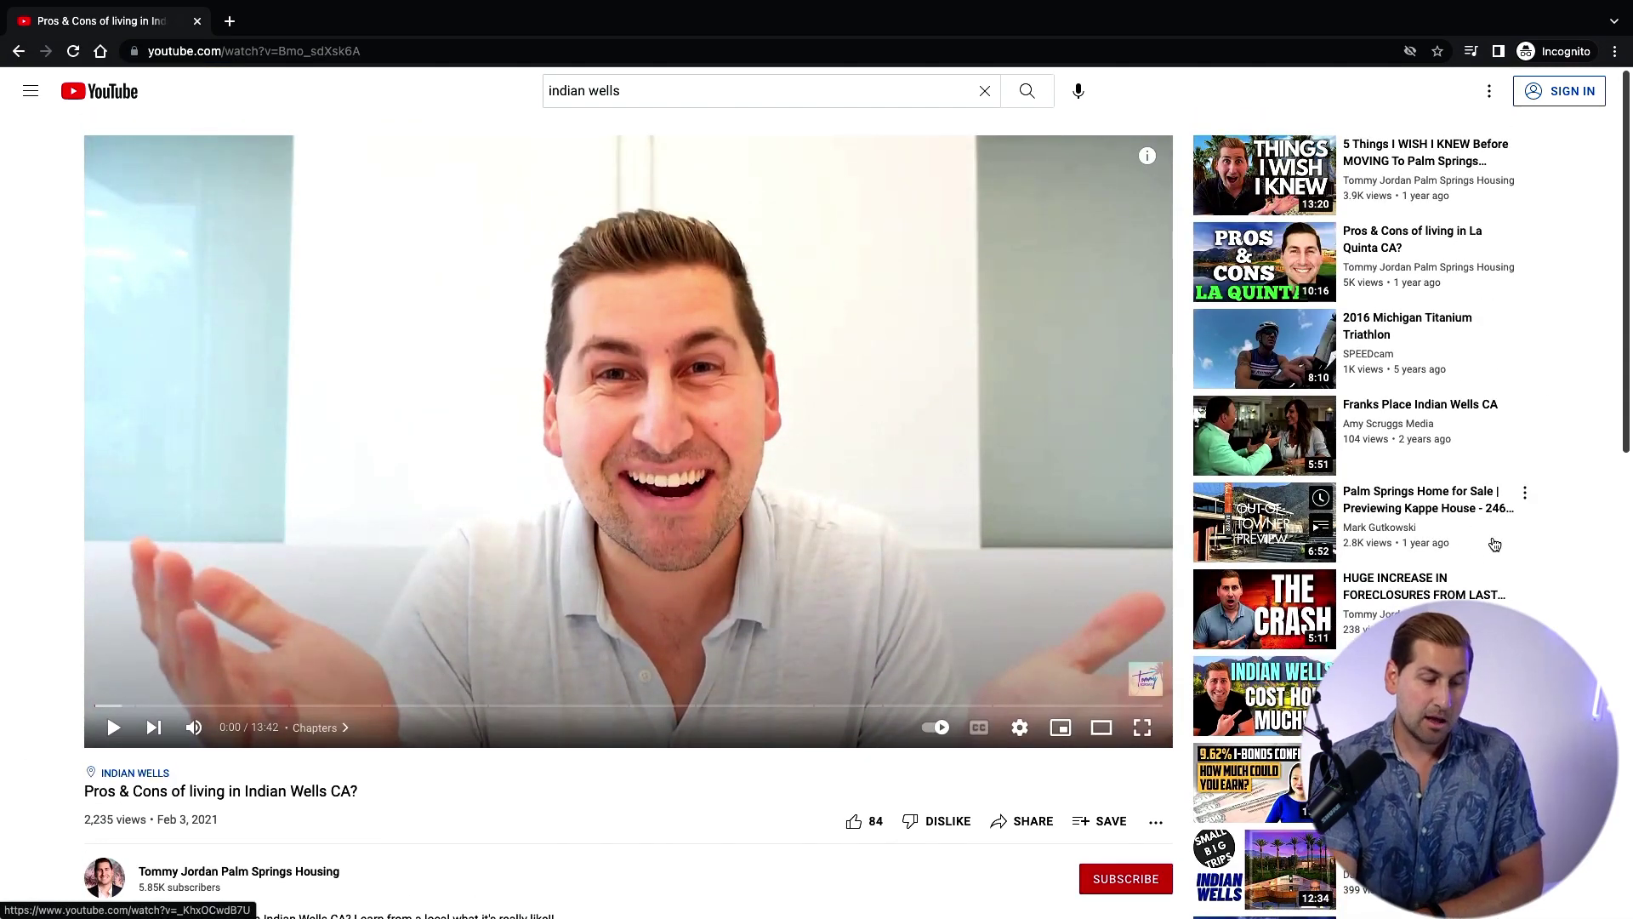
{"action": "left_click", "coordinate": [1265, 695]}
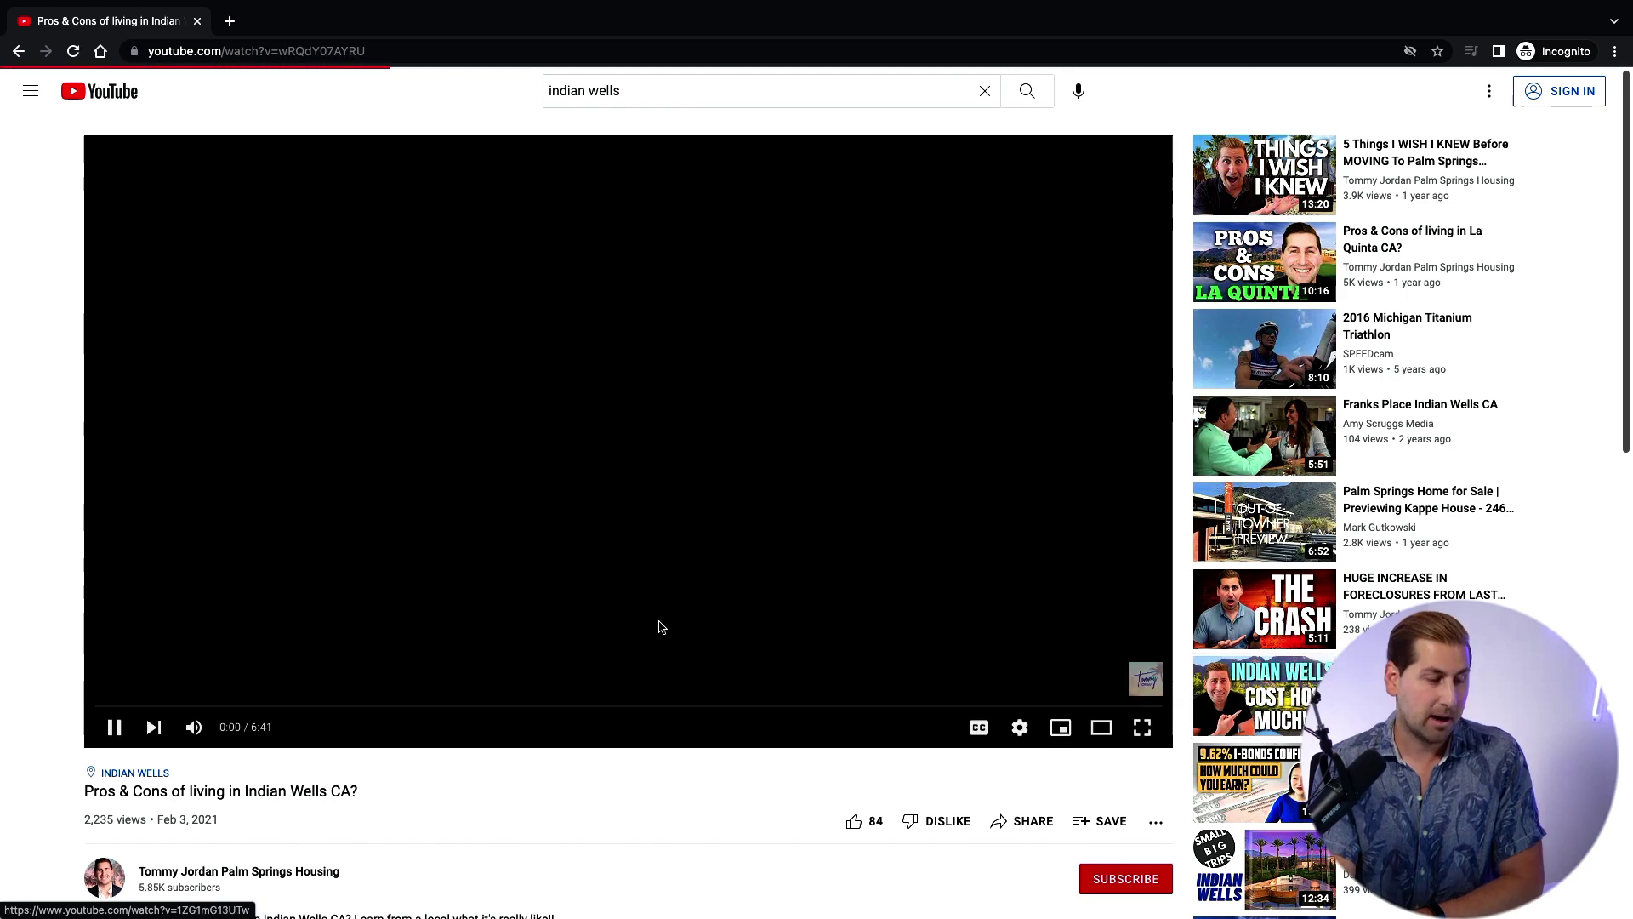
{"action": "left_click", "coordinate": [758, 492]}
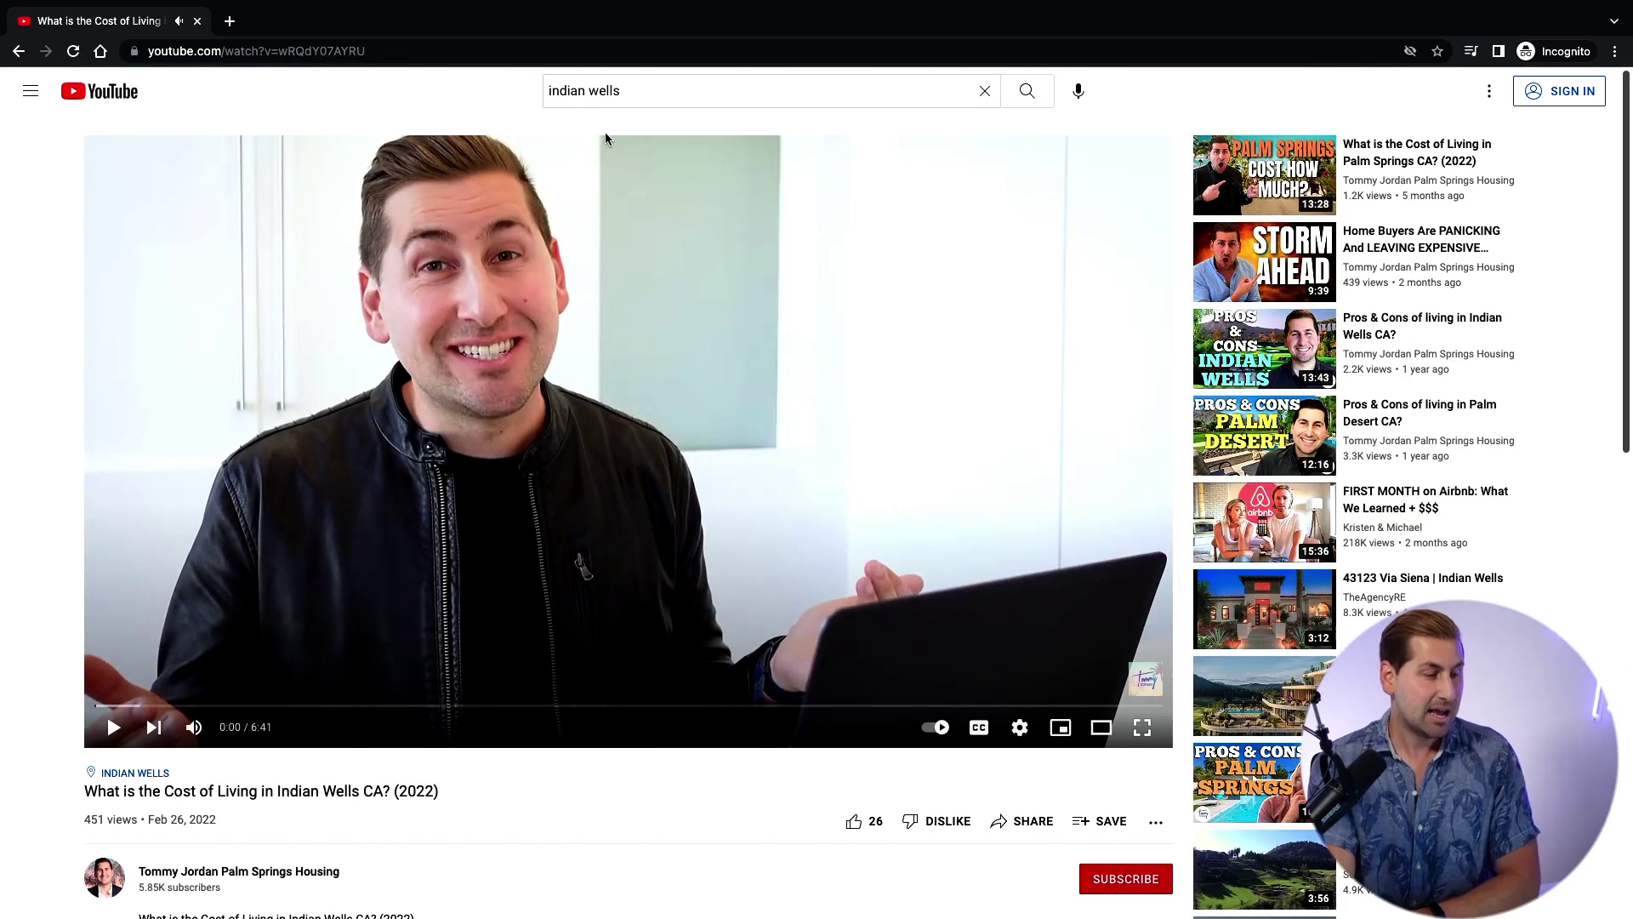
{"action": "double_click", "coordinate": [624, 93]}
Search YouTube for 'dallas texas' and scroll through the results.
{"action": "type", "text": "dal"}
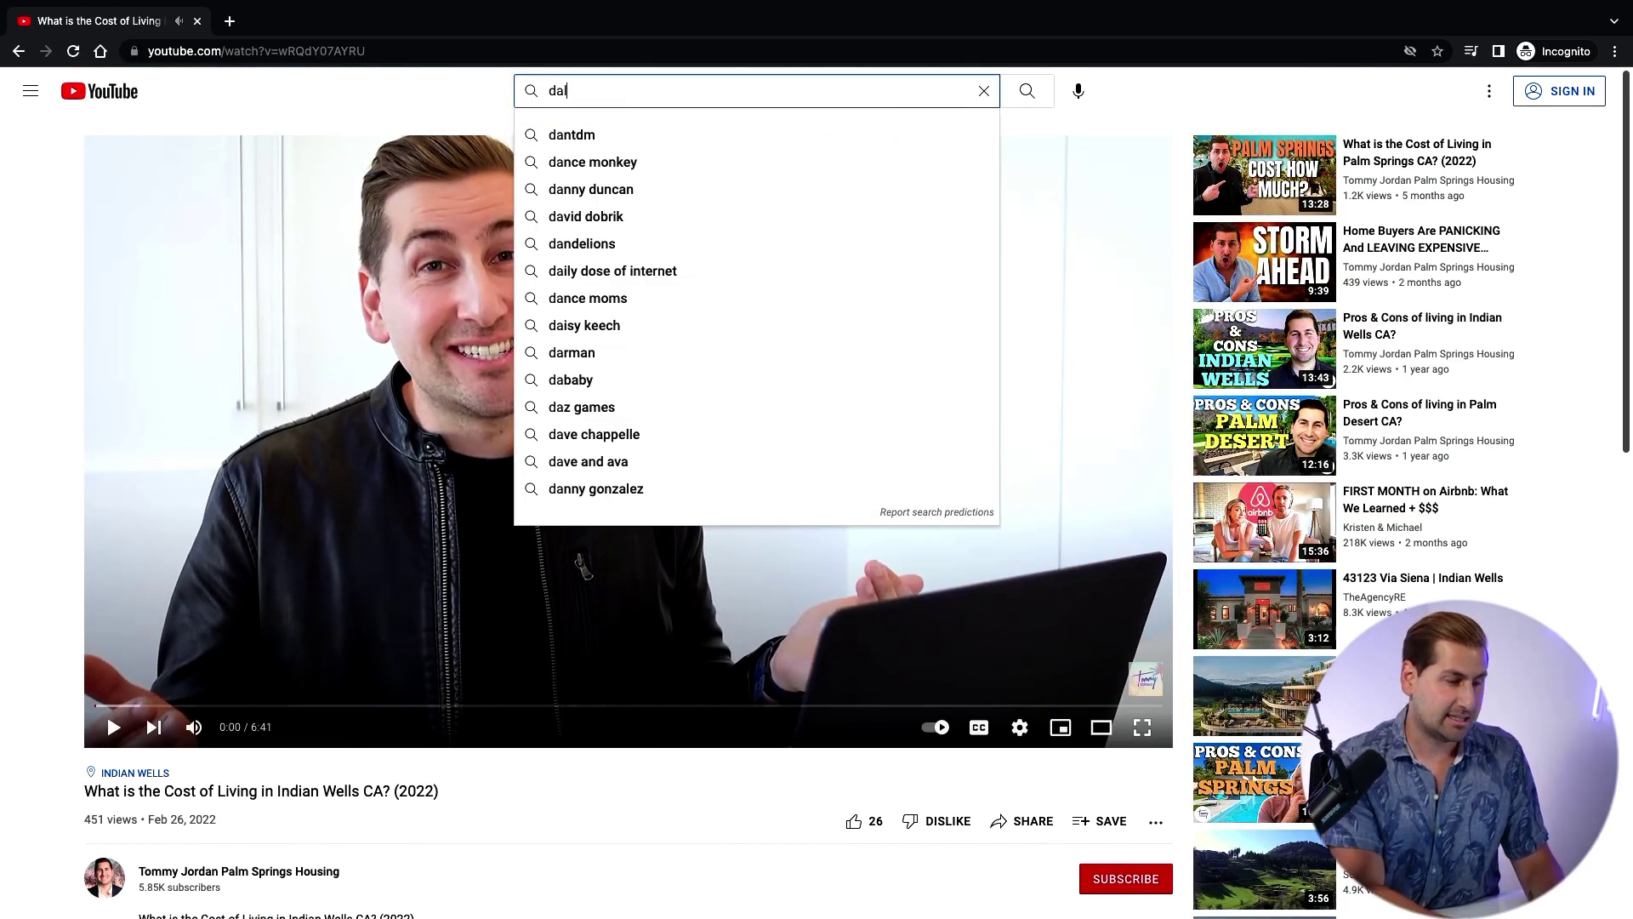
{"action": "type", "text": "las texas"}
{"action": "key", "text": "Return"}
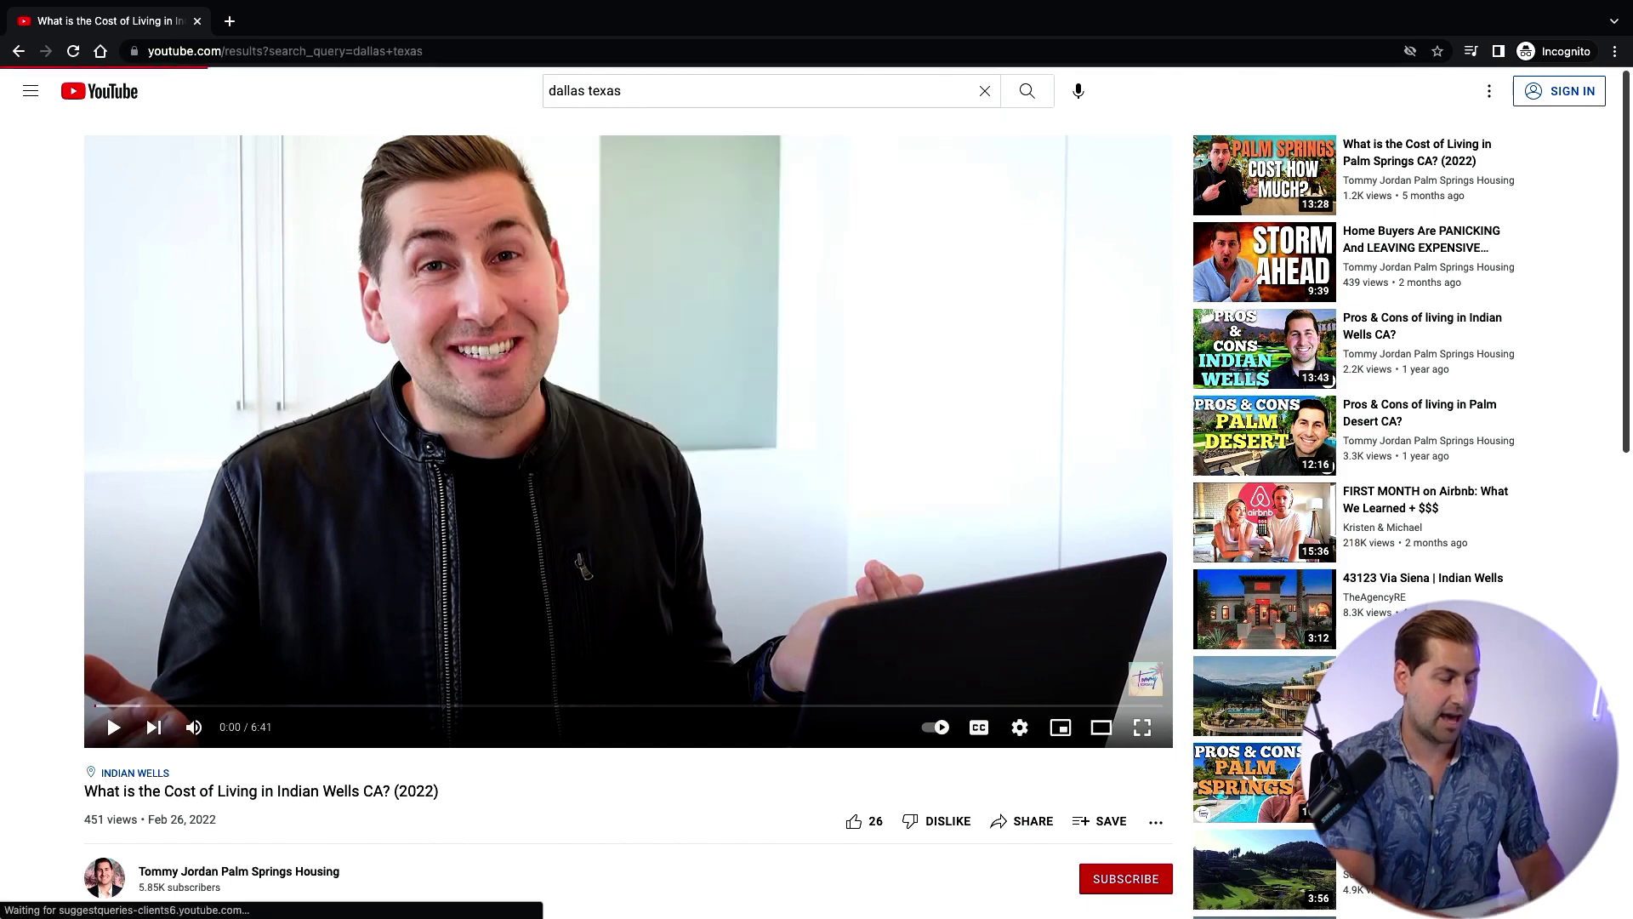
{"action": "scroll", "coordinate": [844, 455], "scroll_direction": "down", "scroll_amount": 1}
{"action": "scroll", "coordinate": [845, 455], "scroll_direction": "down", "scroll_amount": 10}
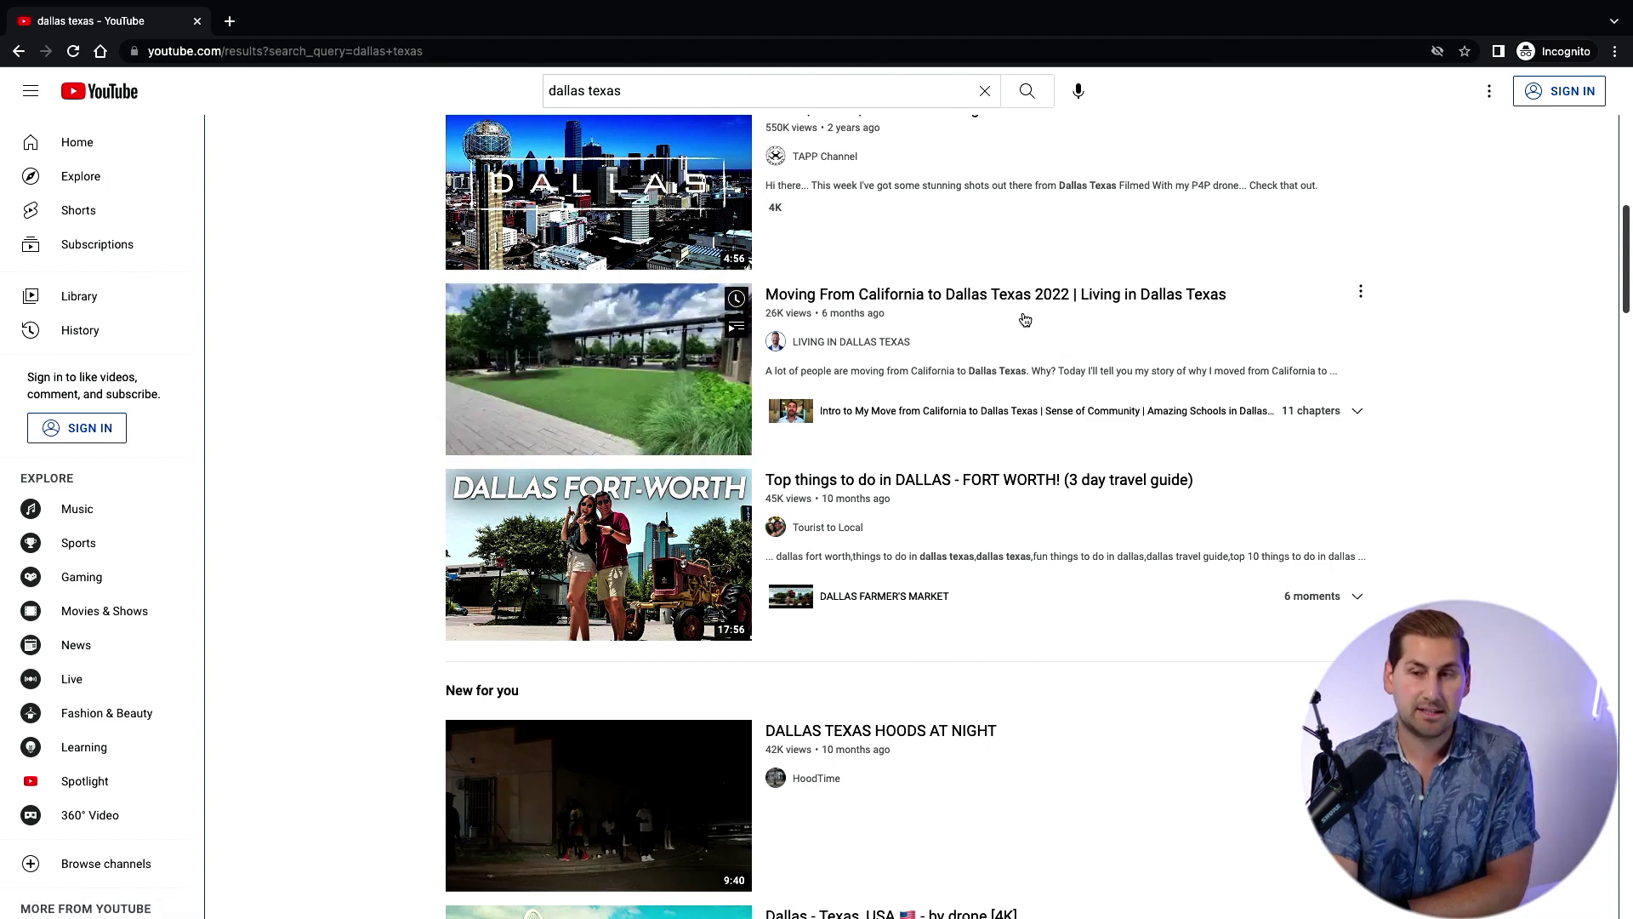
Watch Moving From California to Dallas Texas, then the Living in Dallas and Top 15 Pros & Cons videos.
{"action": "left_click", "coordinate": [680, 378]}
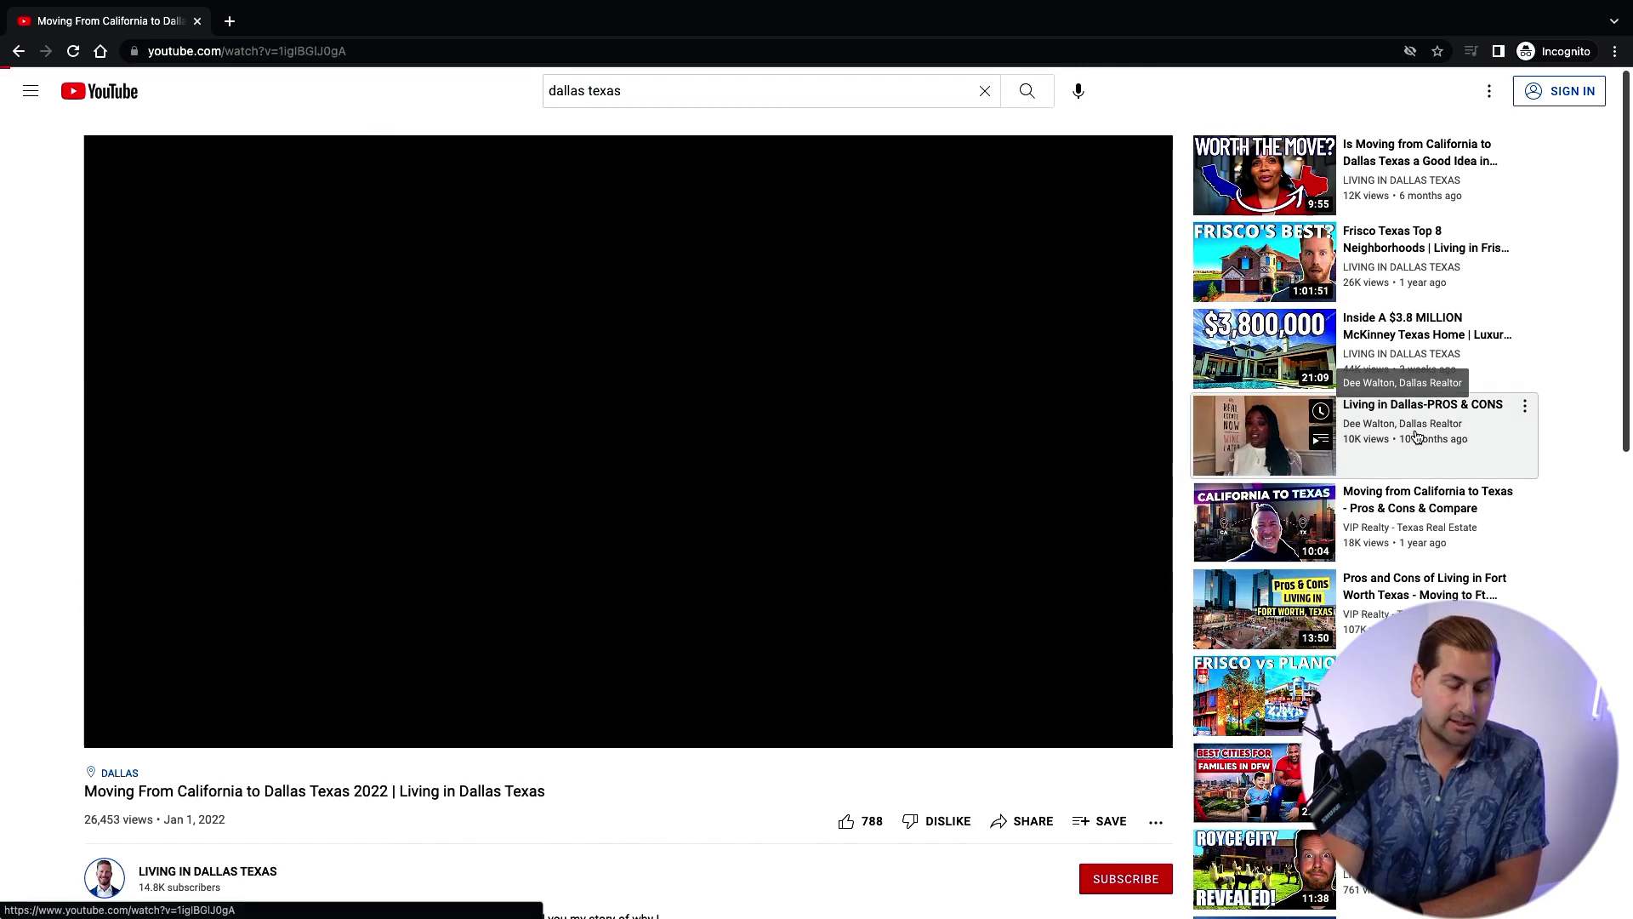
{"action": "left_click", "coordinate": [1413, 437]}
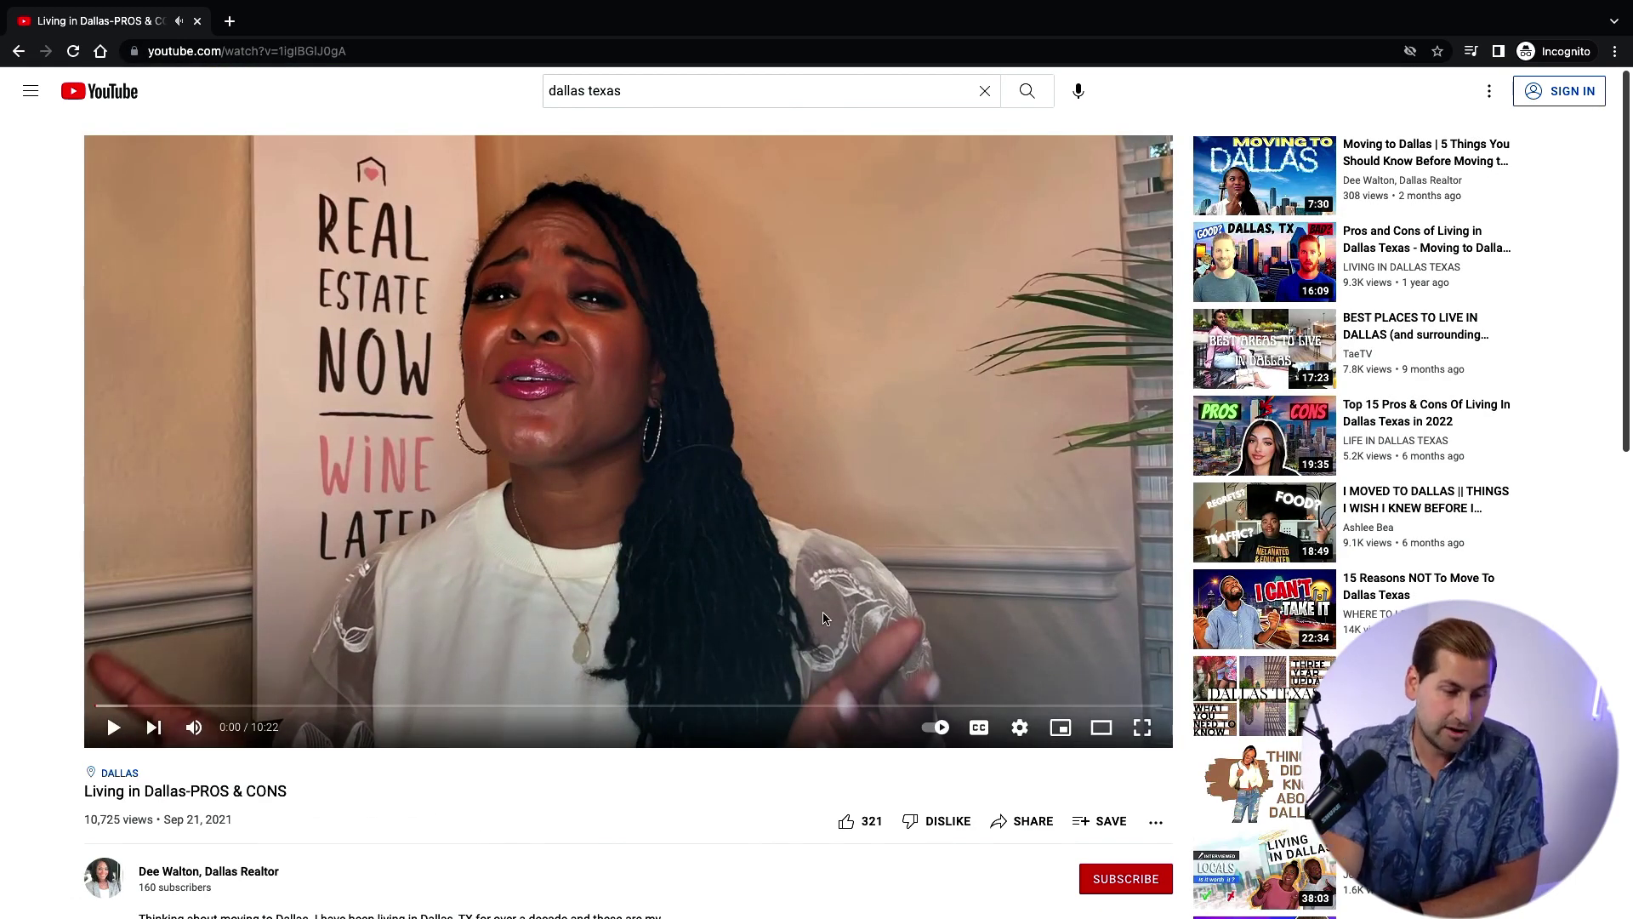
{"action": "left_click", "coordinate": [1408, 449]}
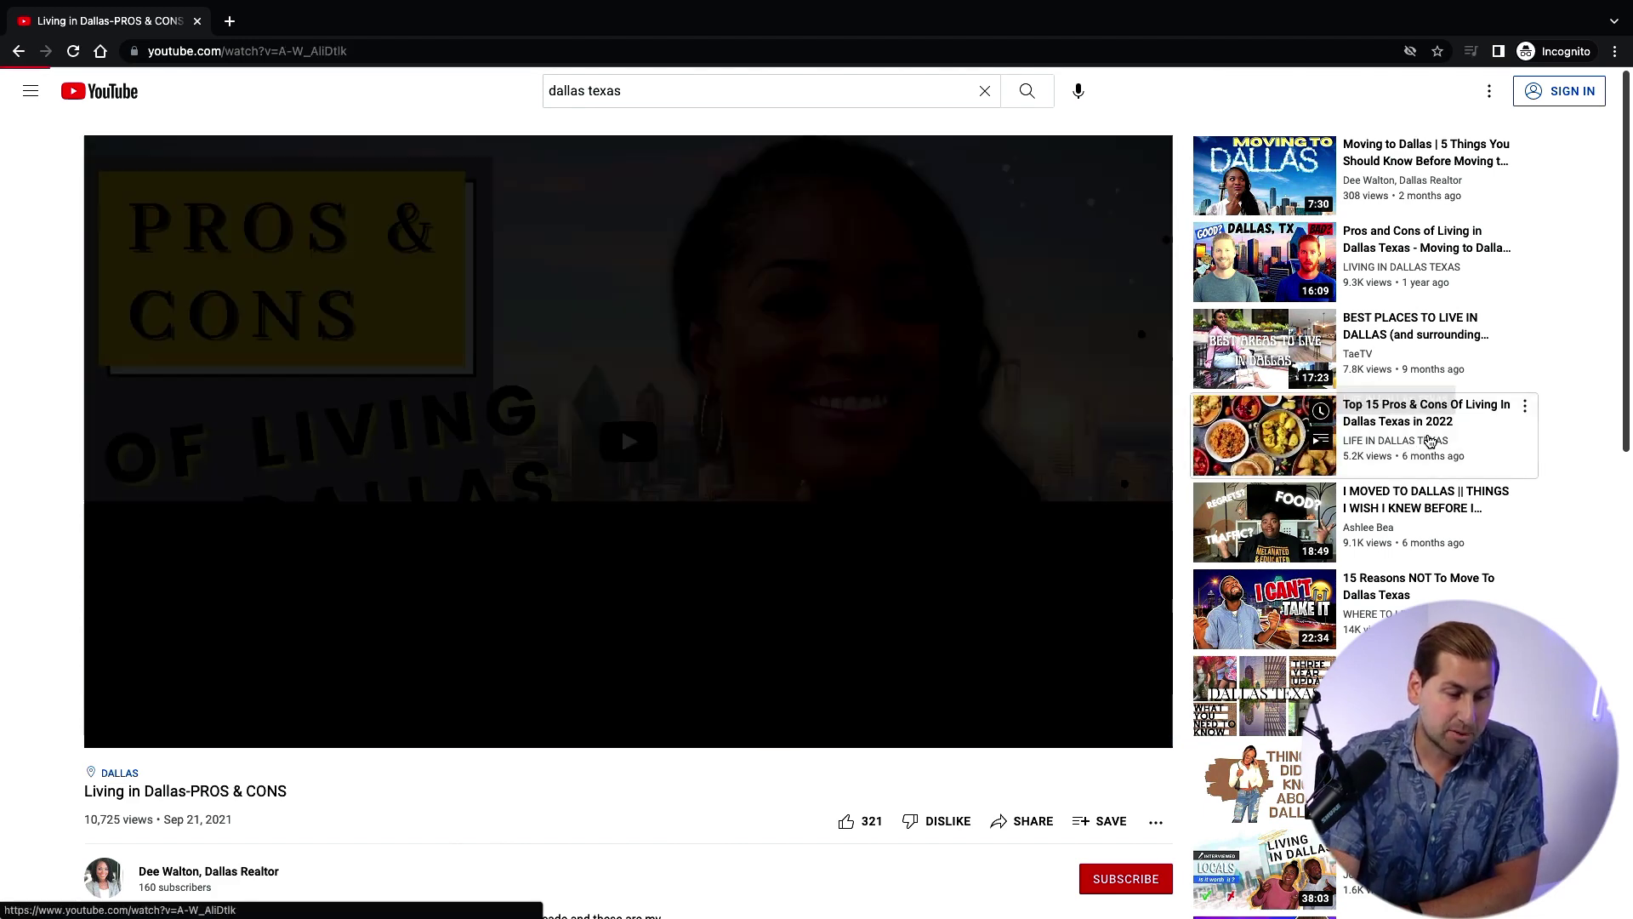
{"action": "left_click", "coordinate": [604, 471]}
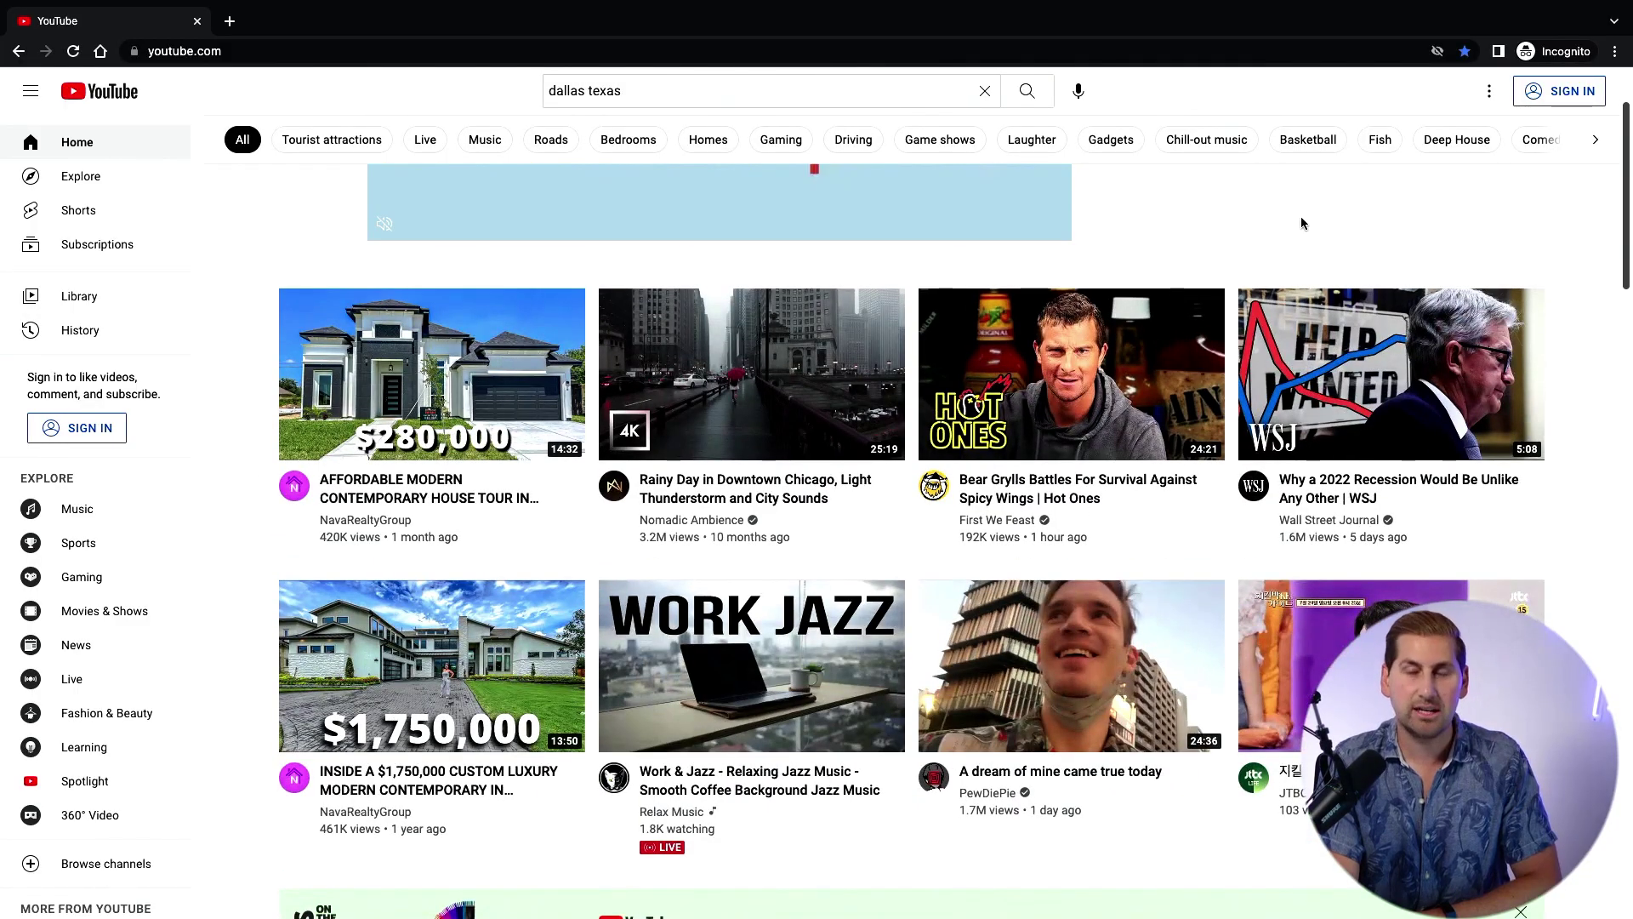
{"action": "left_click", "coordinate": [467, 510]}
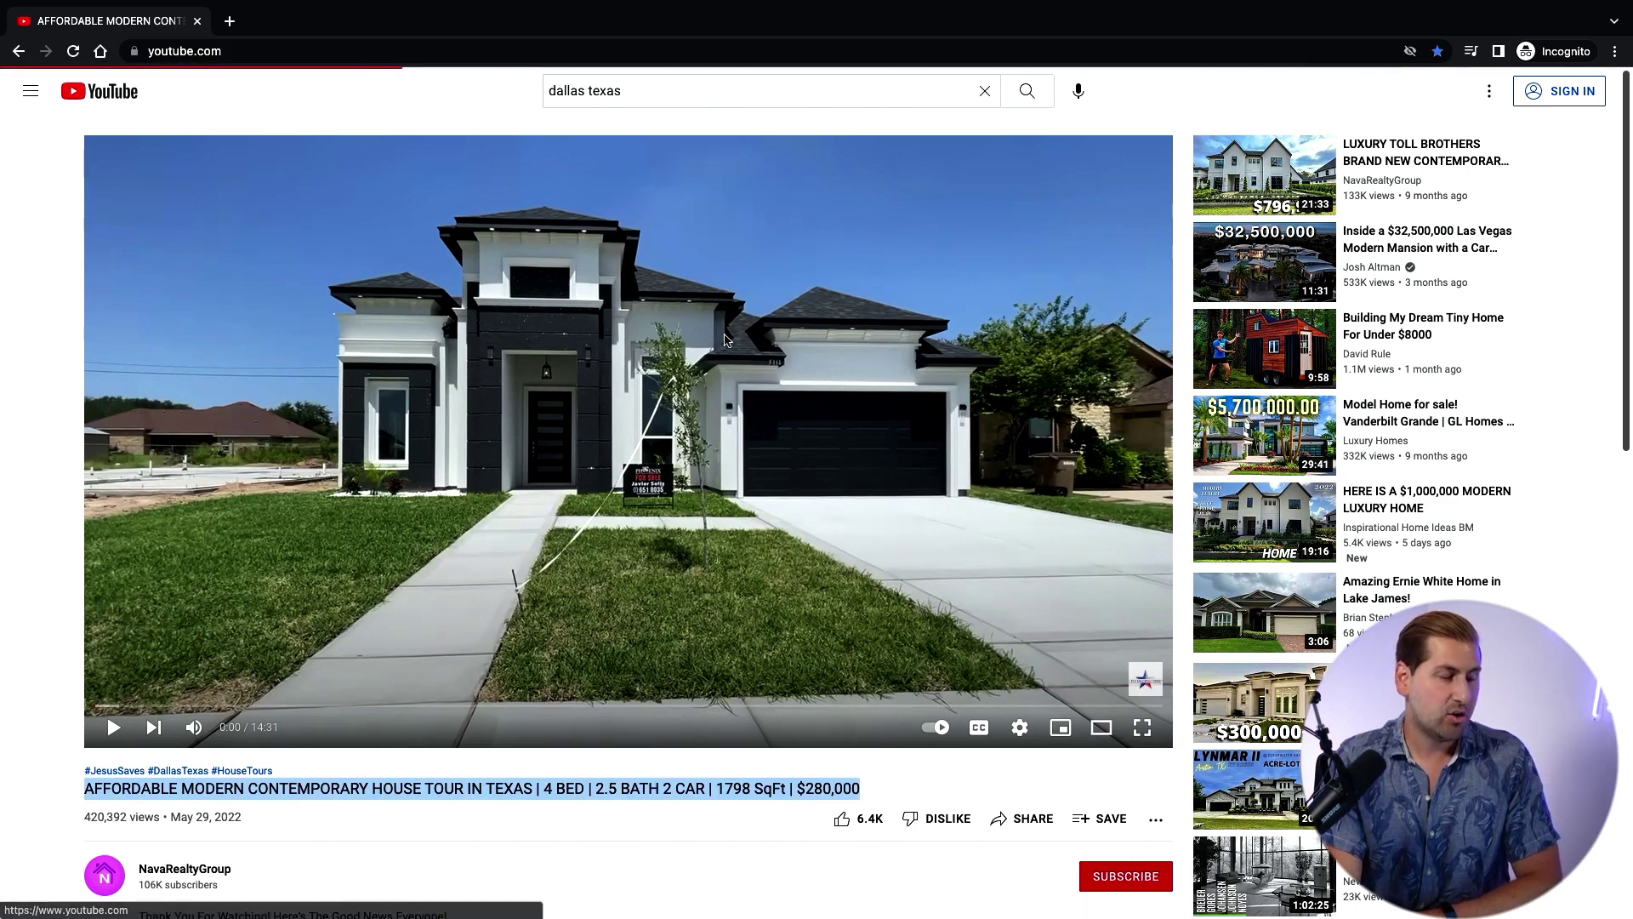
{"action": "key", "text": "alt+Left"}
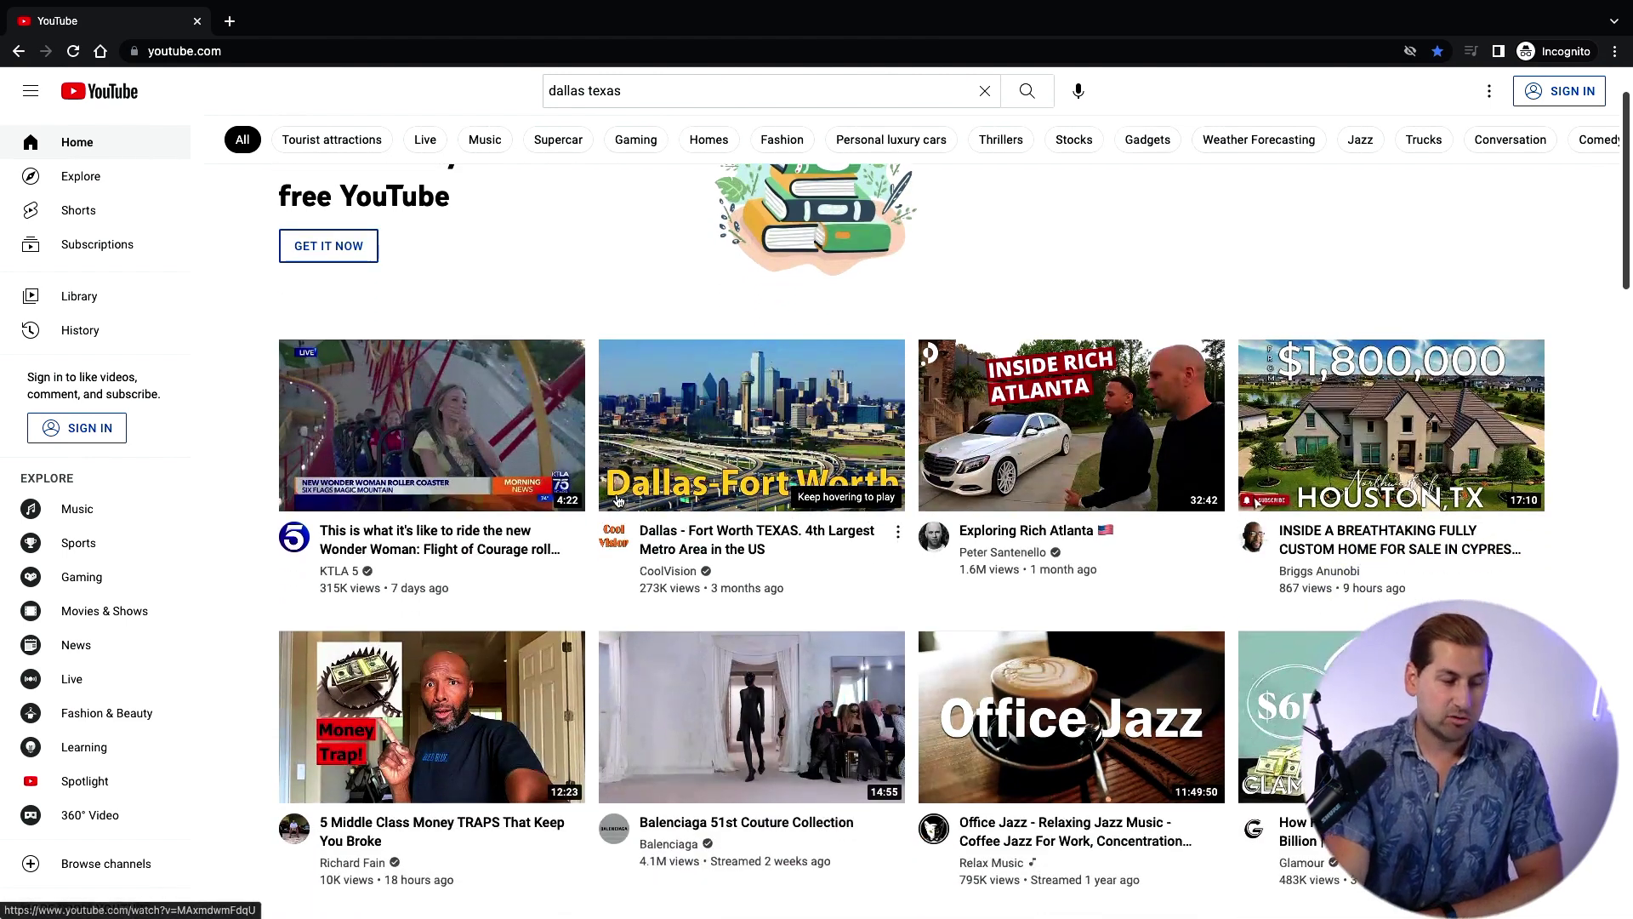